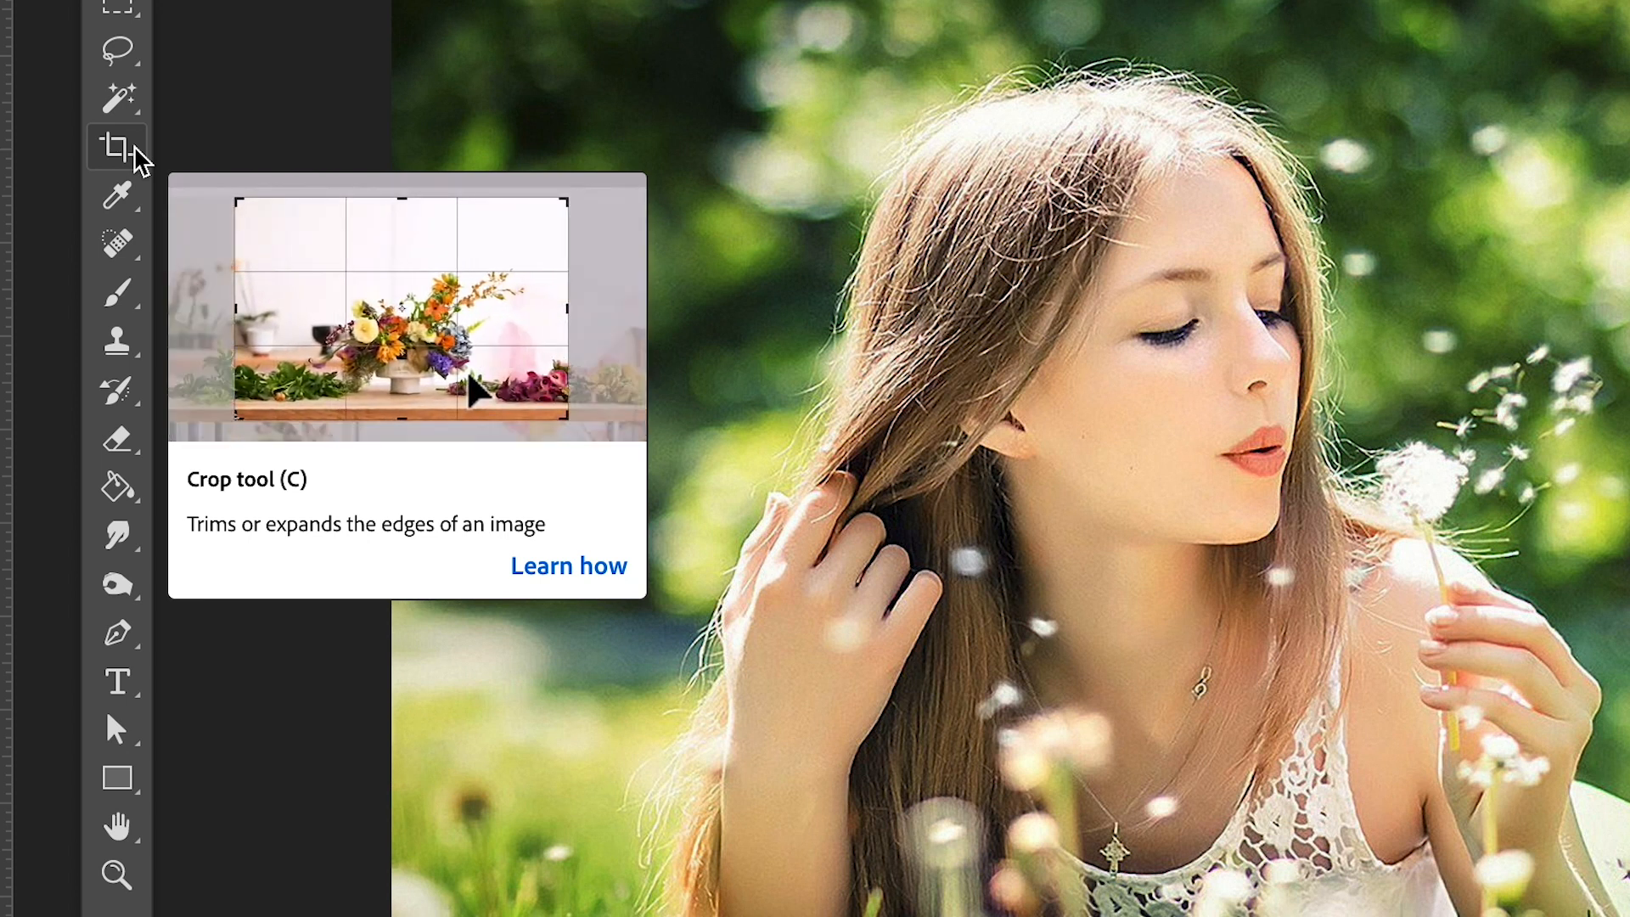
# - Crop the photo by pulling the upper-left corner of the crop frame inward, trimming the upper and side margins, and commit the crop
pyautogui.click(125, 149)
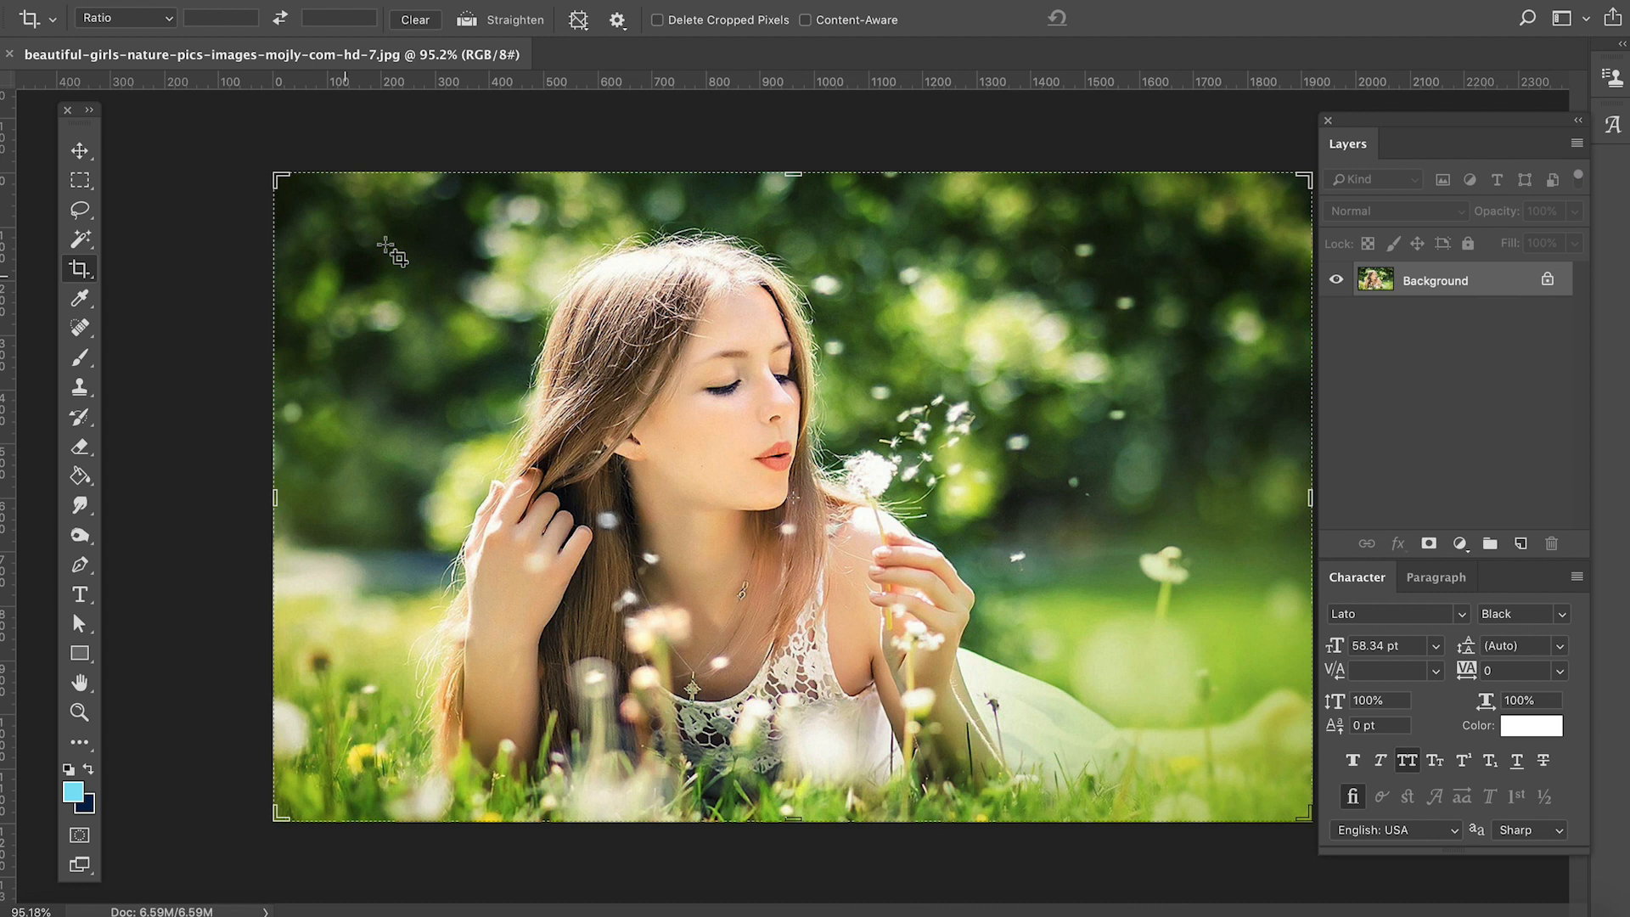
pyautogui.moveTo(280, 174); pyautogui.dragTo(355, 197)
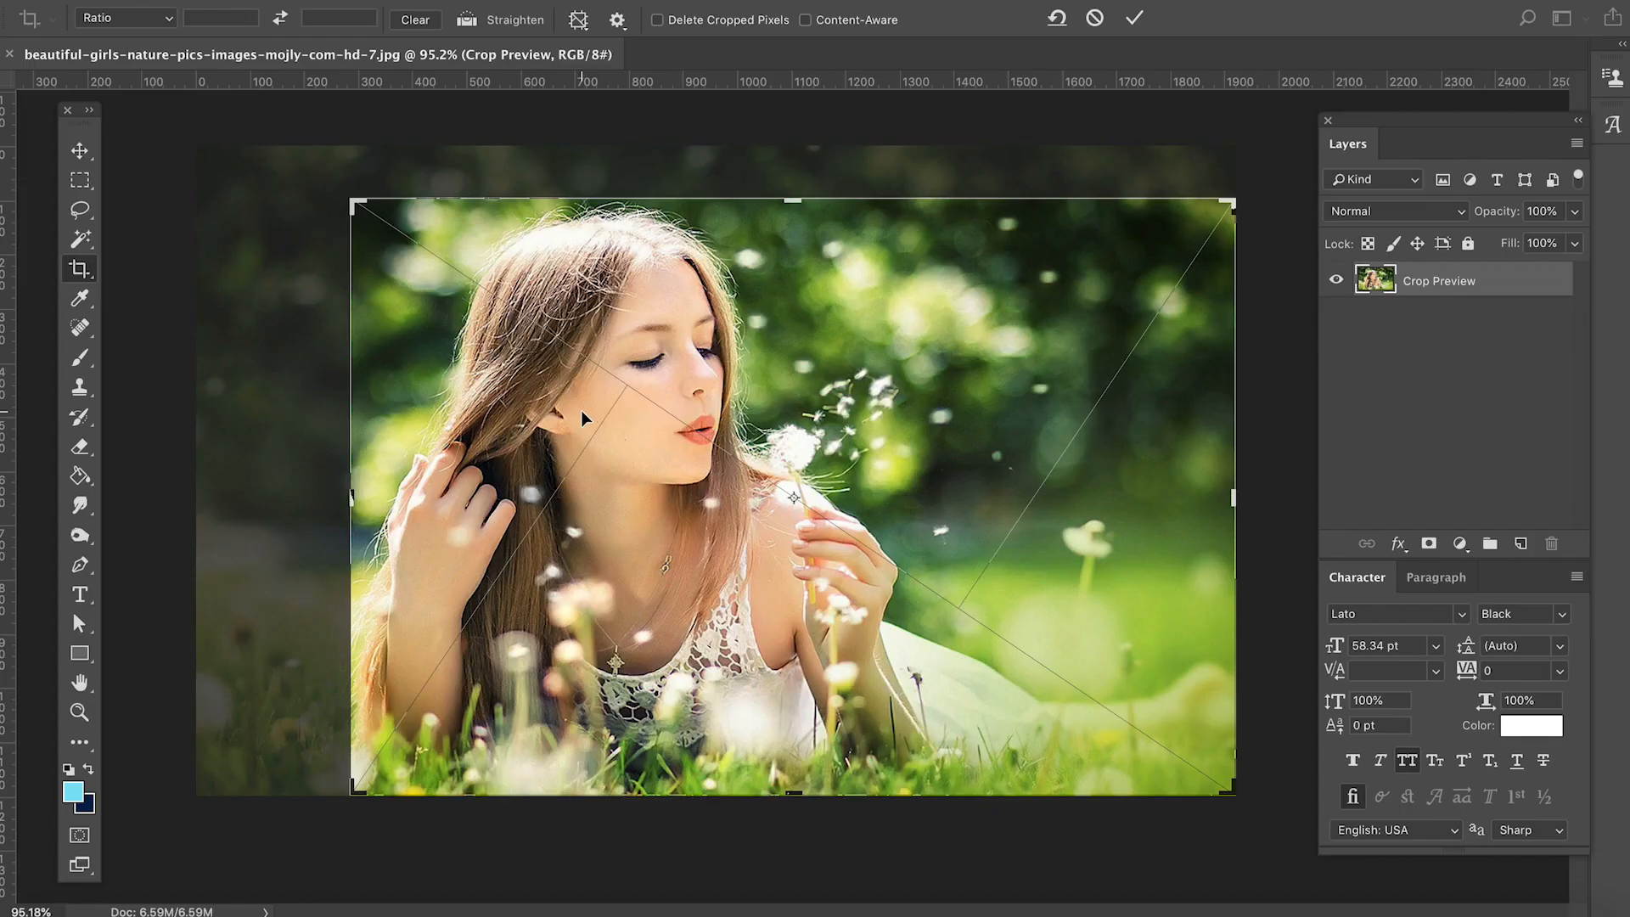
pyautogui.press('Return')
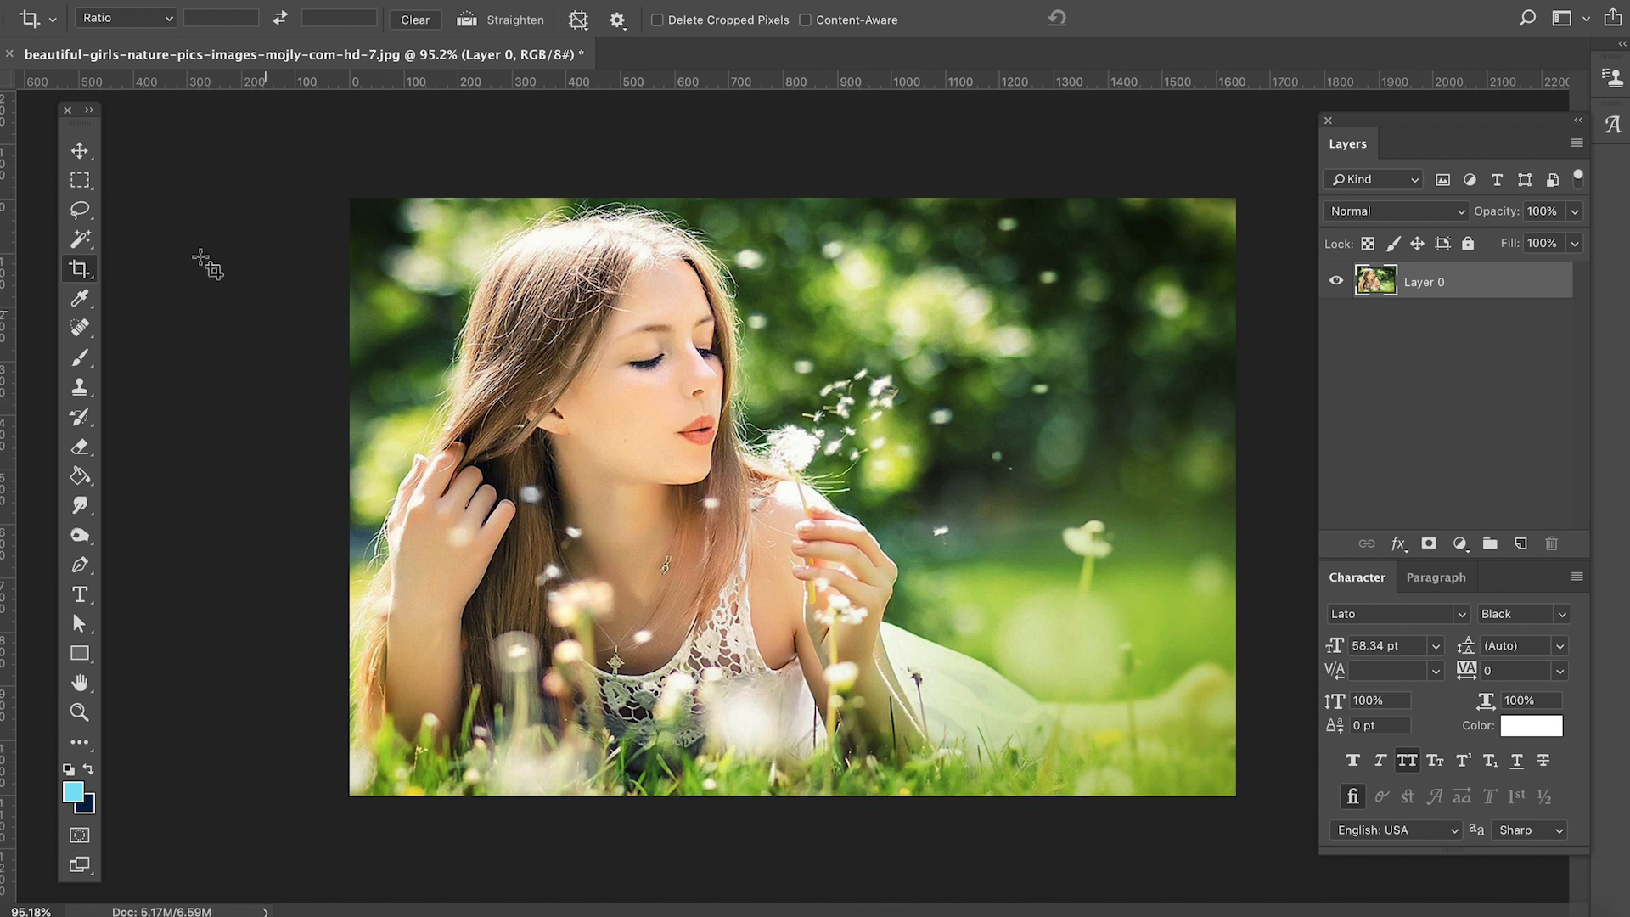
# - Crop away the blurred background beside the dandelion by moving the right edge of the crop frame inward, and commit it
pyautogui.click(80, 271)
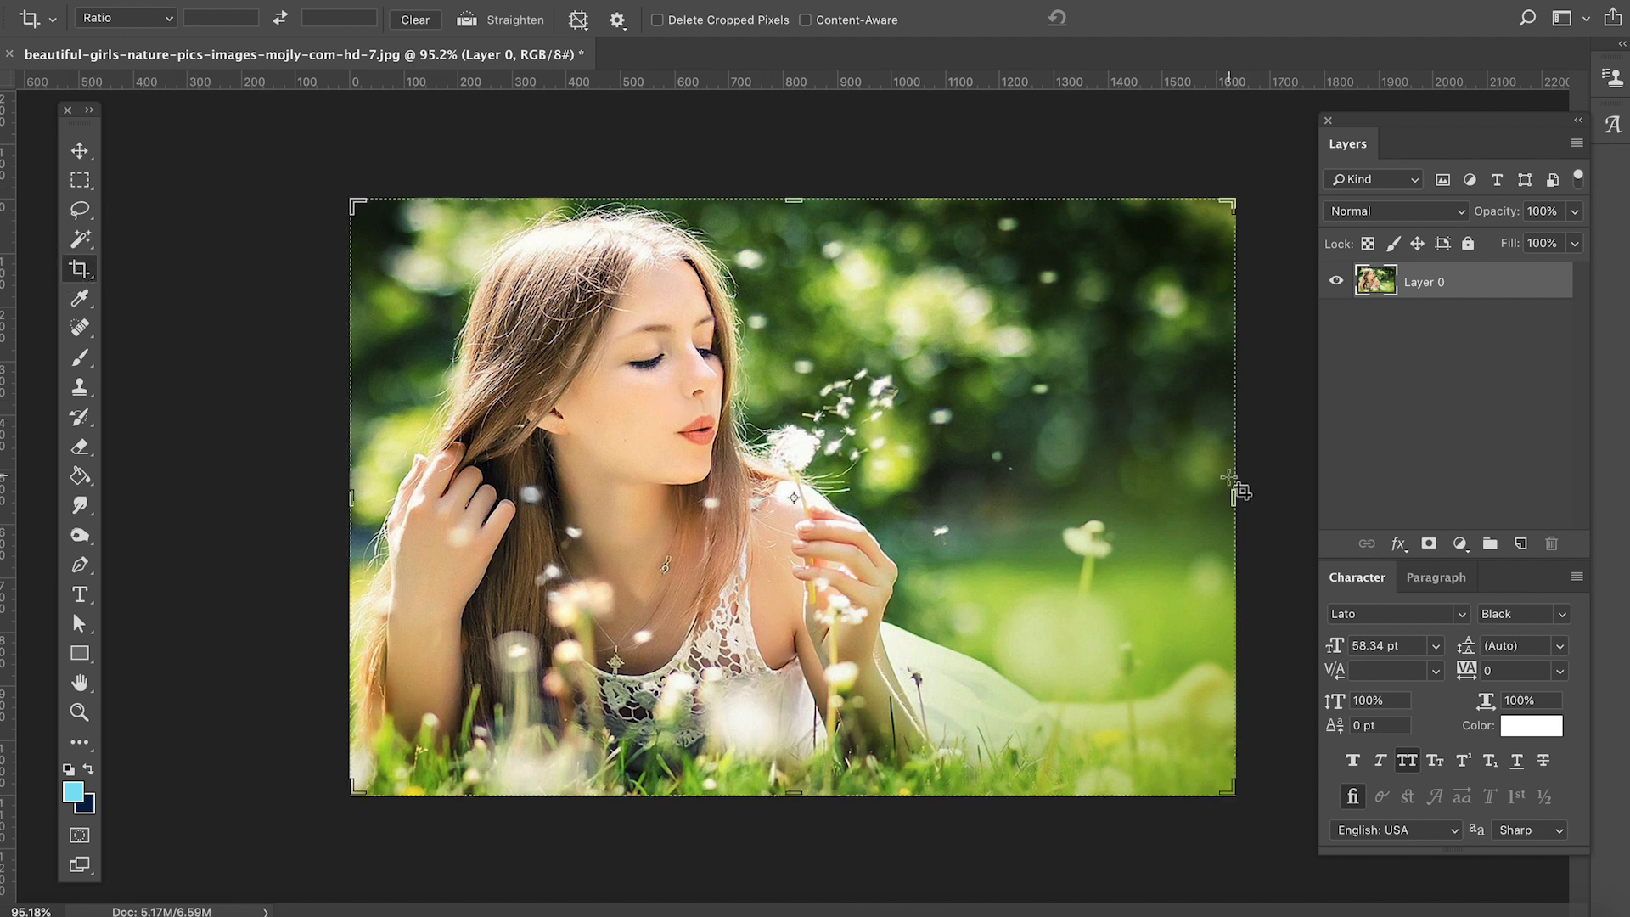
pyautogui.moveTo(1232, 493); pyautogui.dragTo(1094, 509)
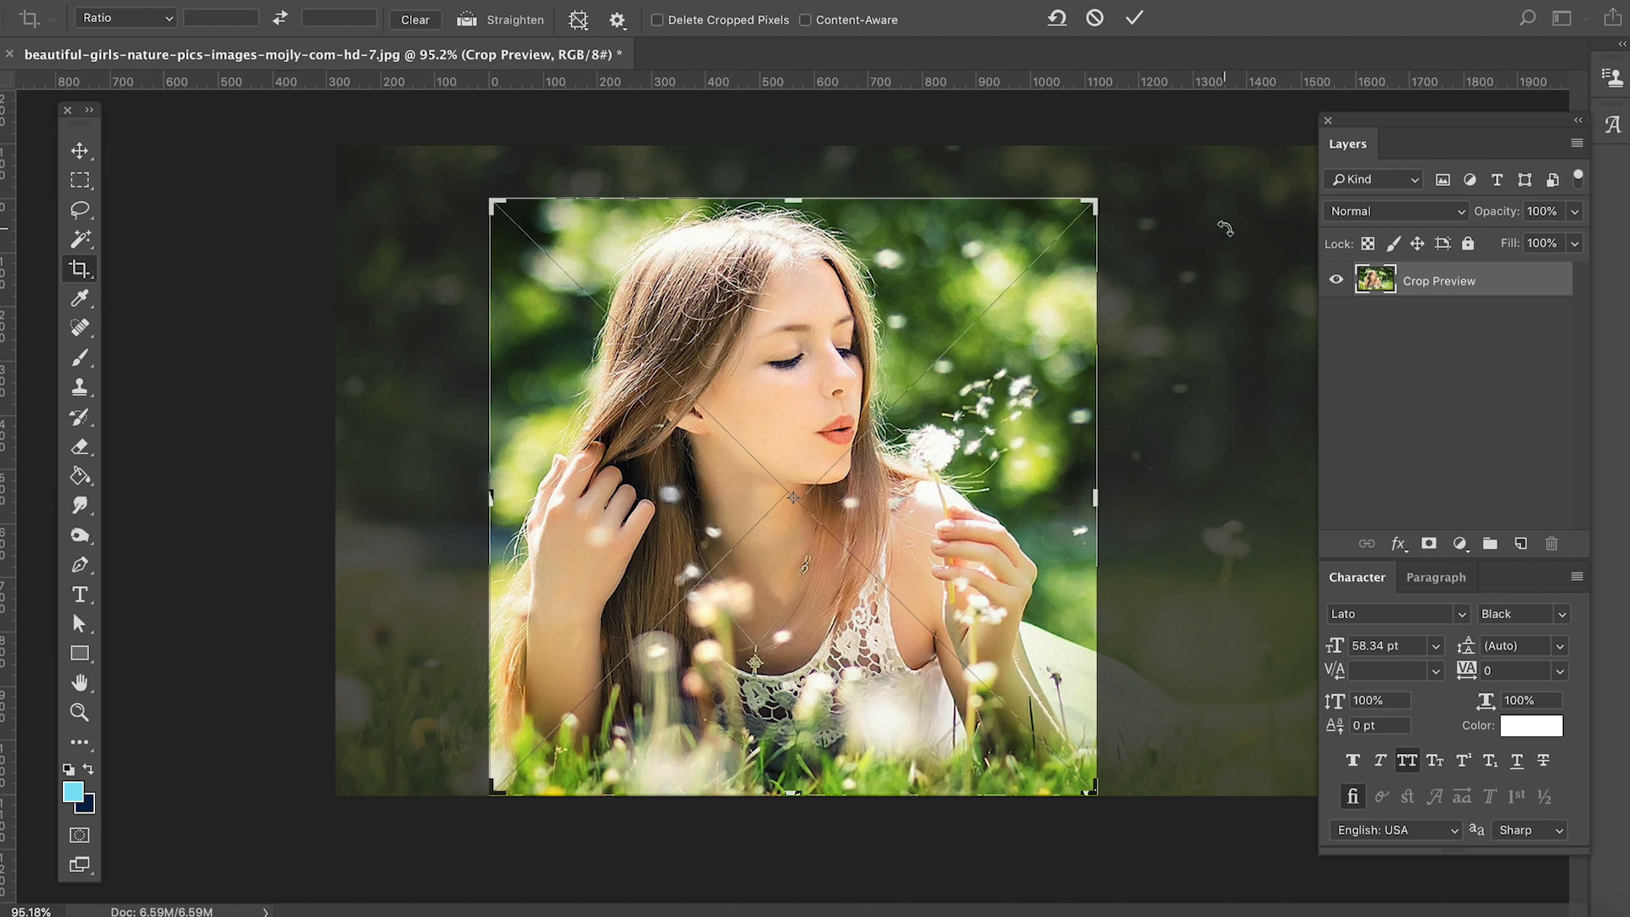
pyautogui.press('Return')
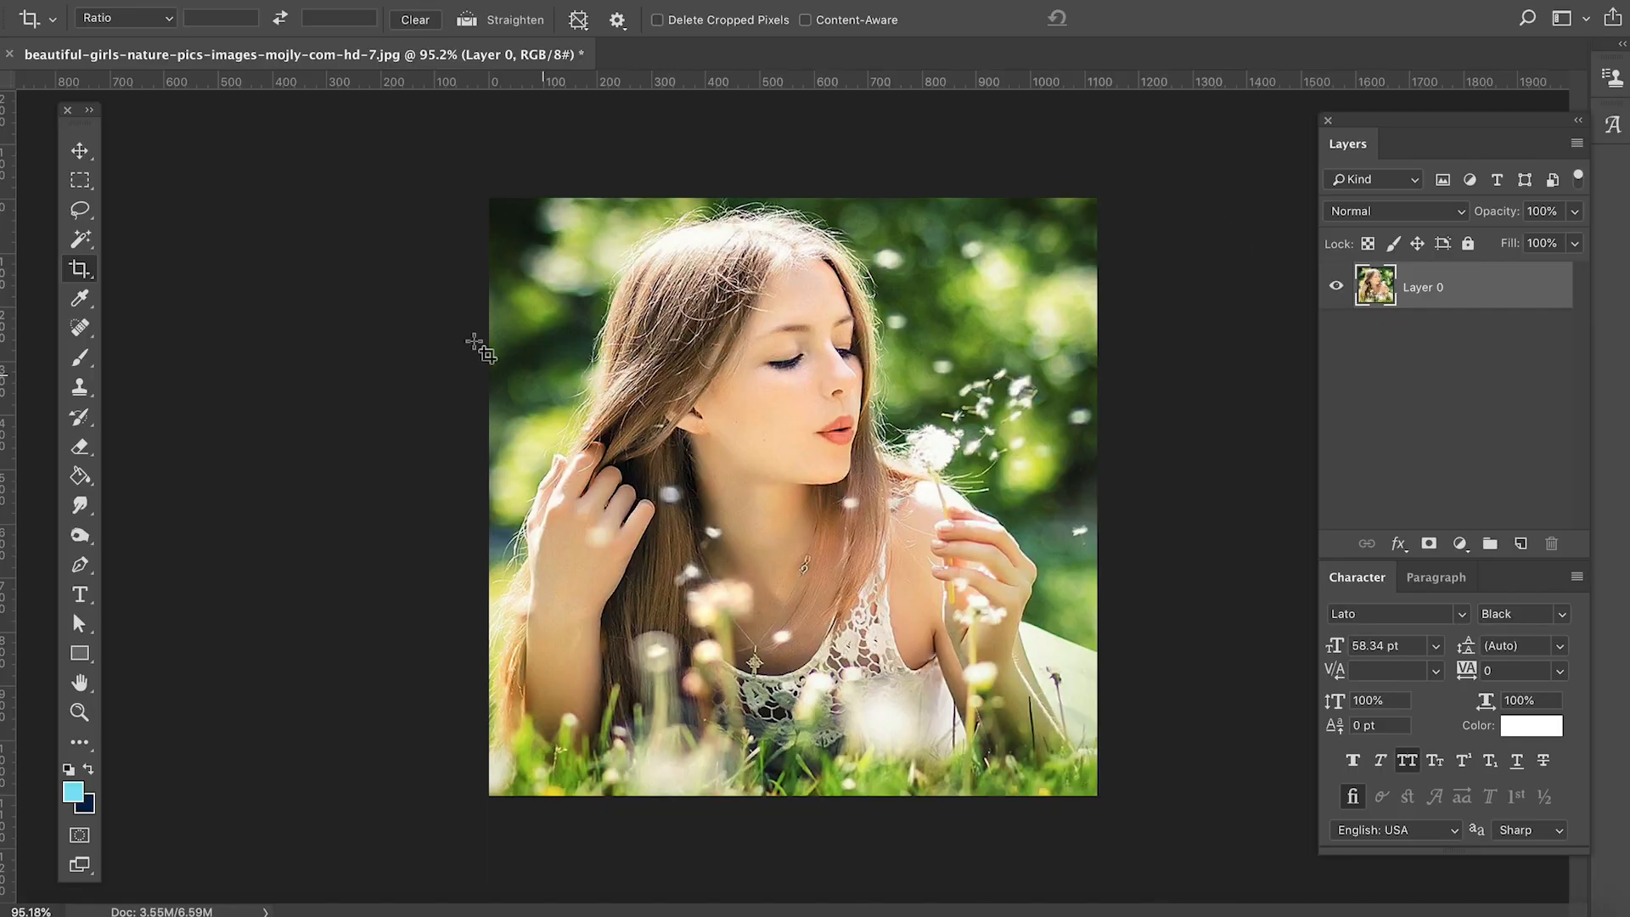
# - Expand the crop frame outward on all sides to recover the whole photo, and trim the thin transparent strip along its upper-left edges
pyautogui.click(81, 270)
pyautogui.moveTo(487, 485); pyautogui.dragTo(411, 475)
pyautogui.moveTo(790, 198)
pyautogui.mouseDown()
pyautogui.moveTo(790, 152)
pyautogui.moveTo(796, 178)
pyautogui.mouseUp()
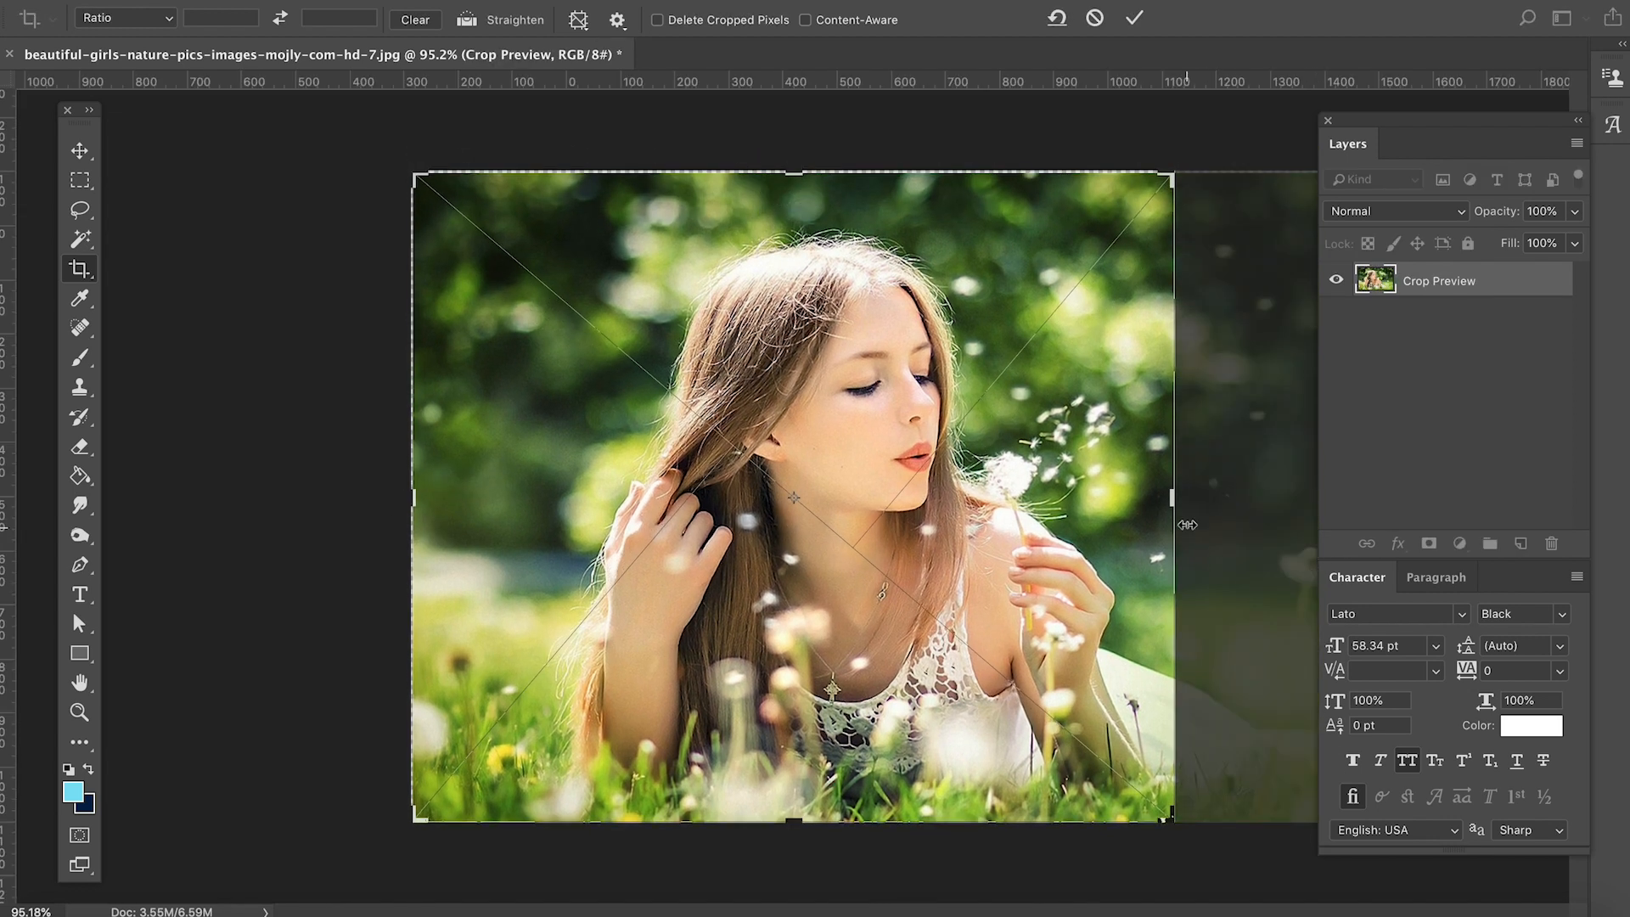
pyautogui.moveTo(1173, 503); pyautogui.dragTo(1312, 506)
pyautogui.press('Return')
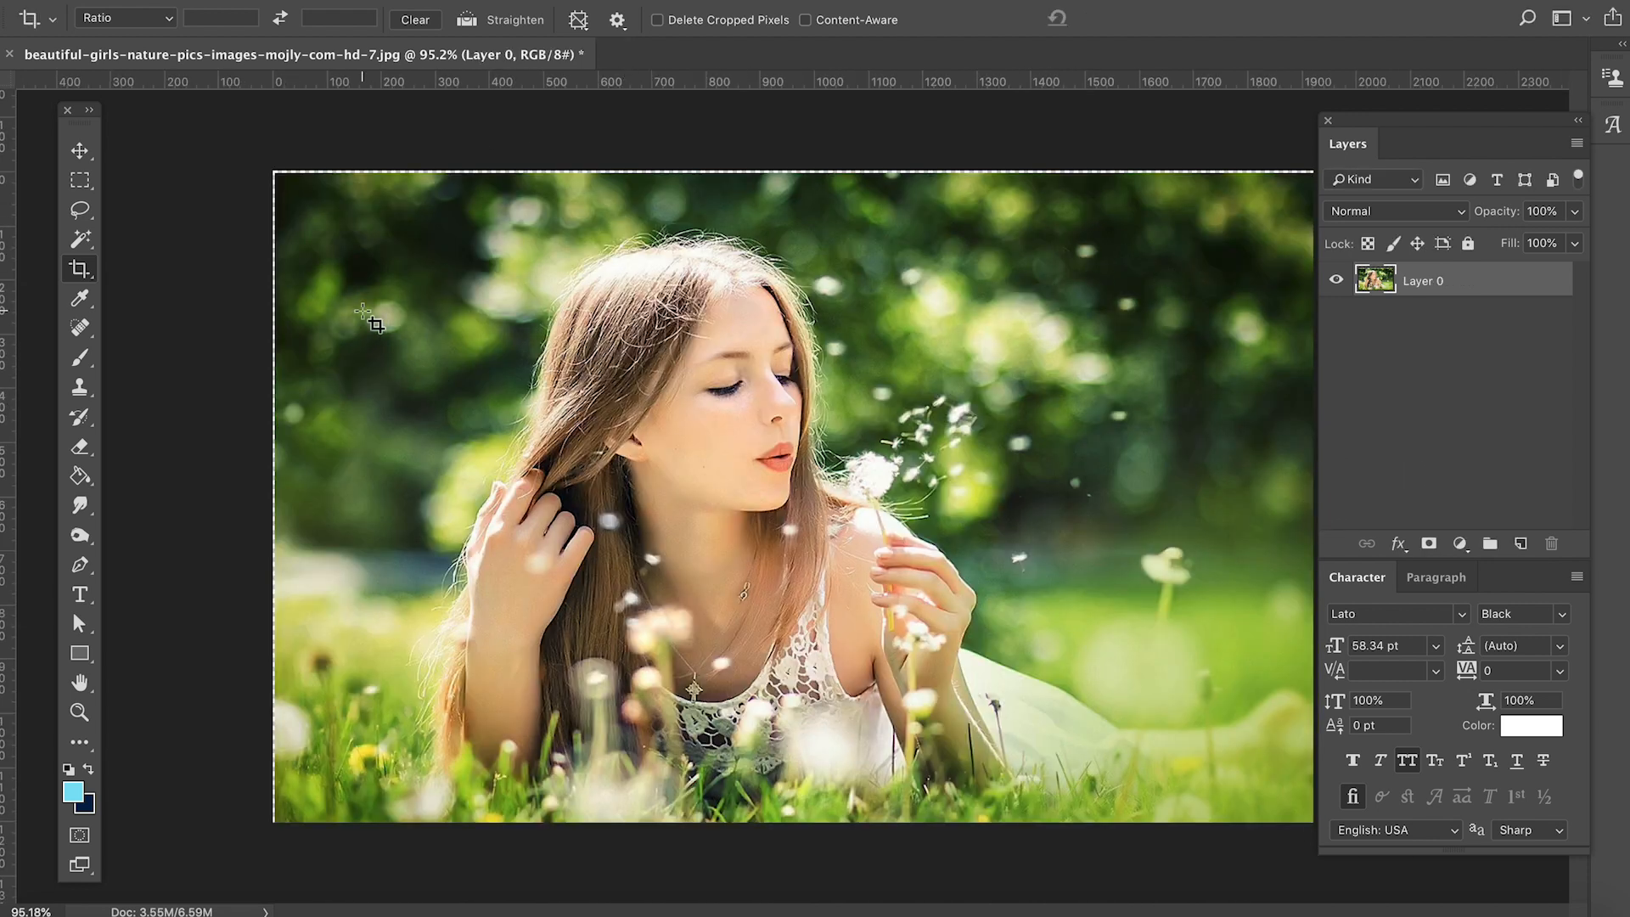
pyautogui.click(364, 247)
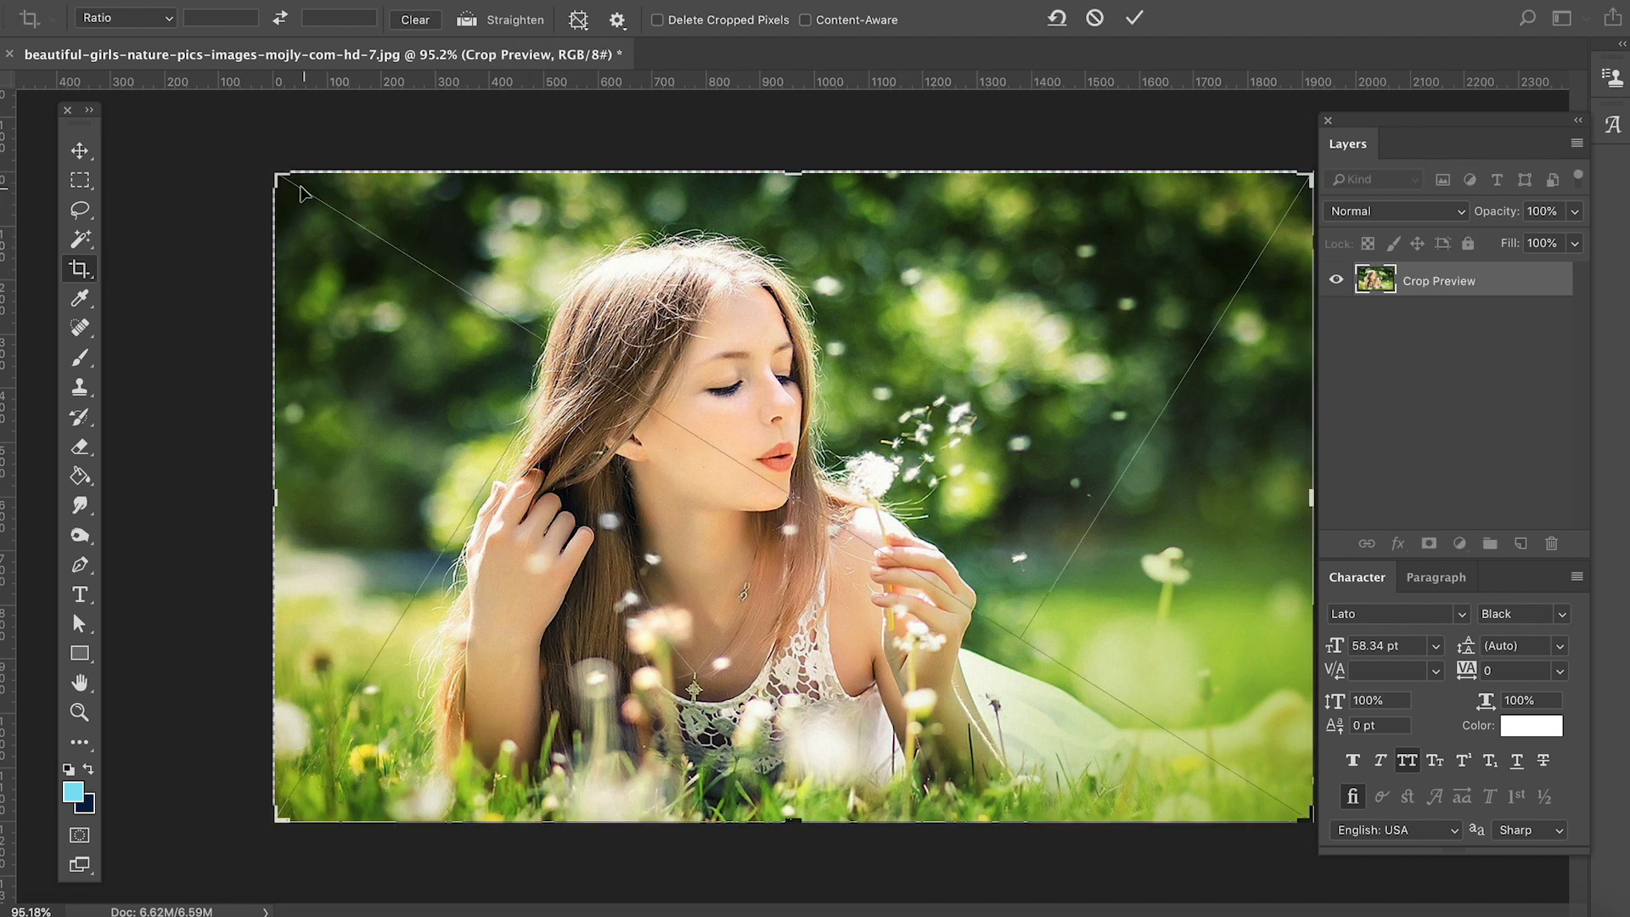
pyautogui.moveTo(280, 169); pyautogui.dragTo(283, 175)
pyautogui.press('Return')
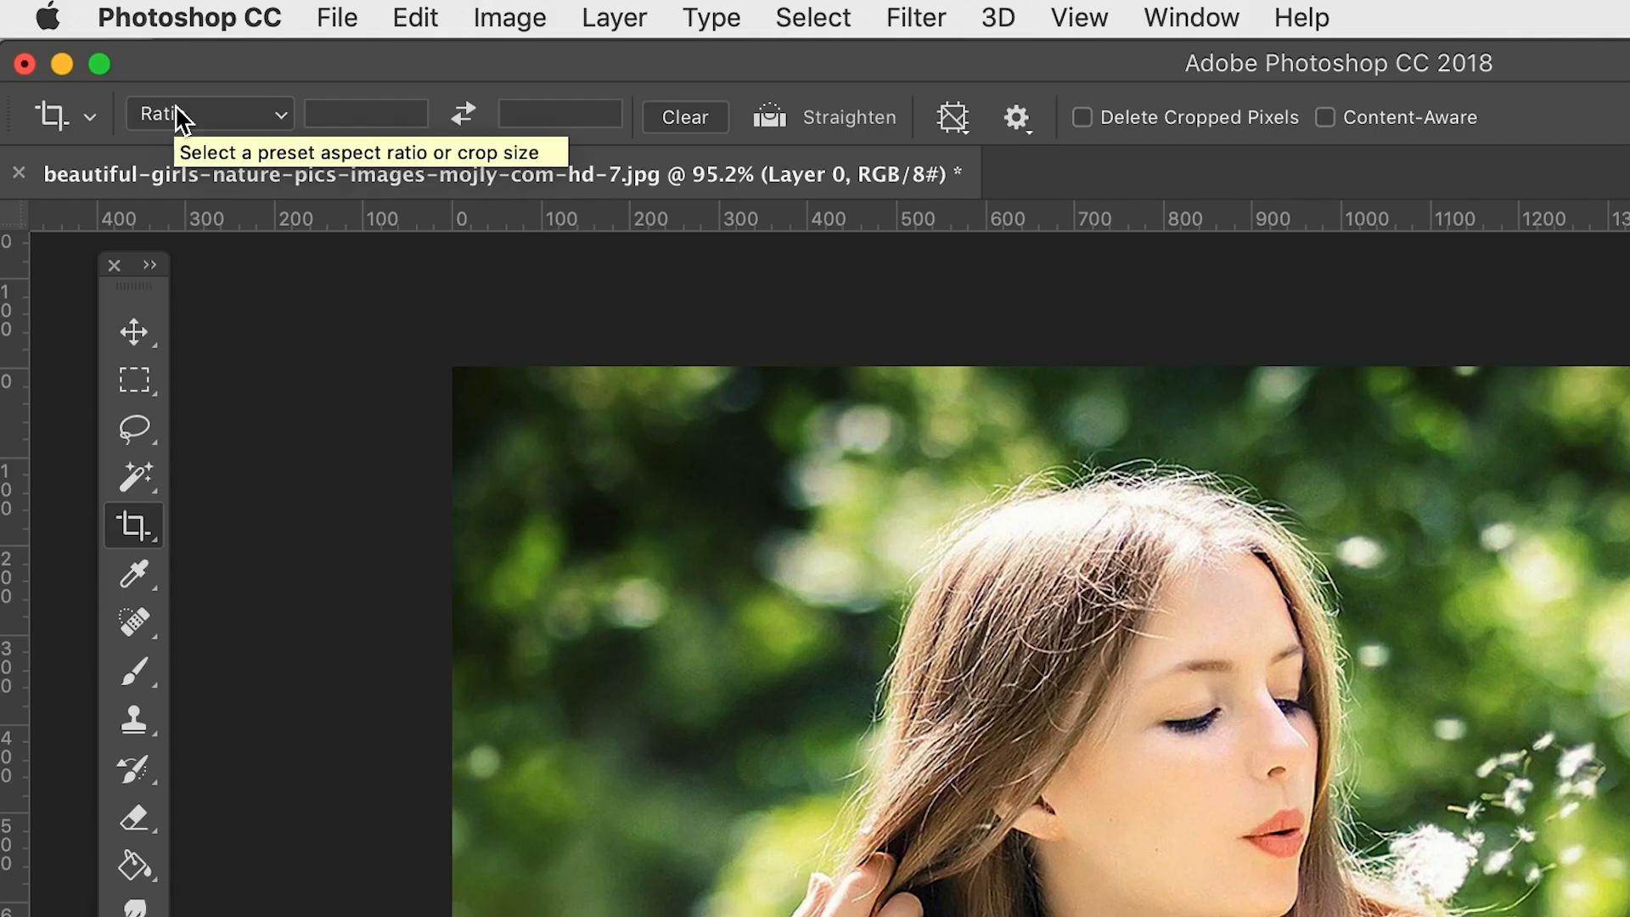
# - Keep the crop preset at Ratio without values, try a free crop from the upper-left corner, and return the frame to the full photo
pyautogui.click(107, 18)
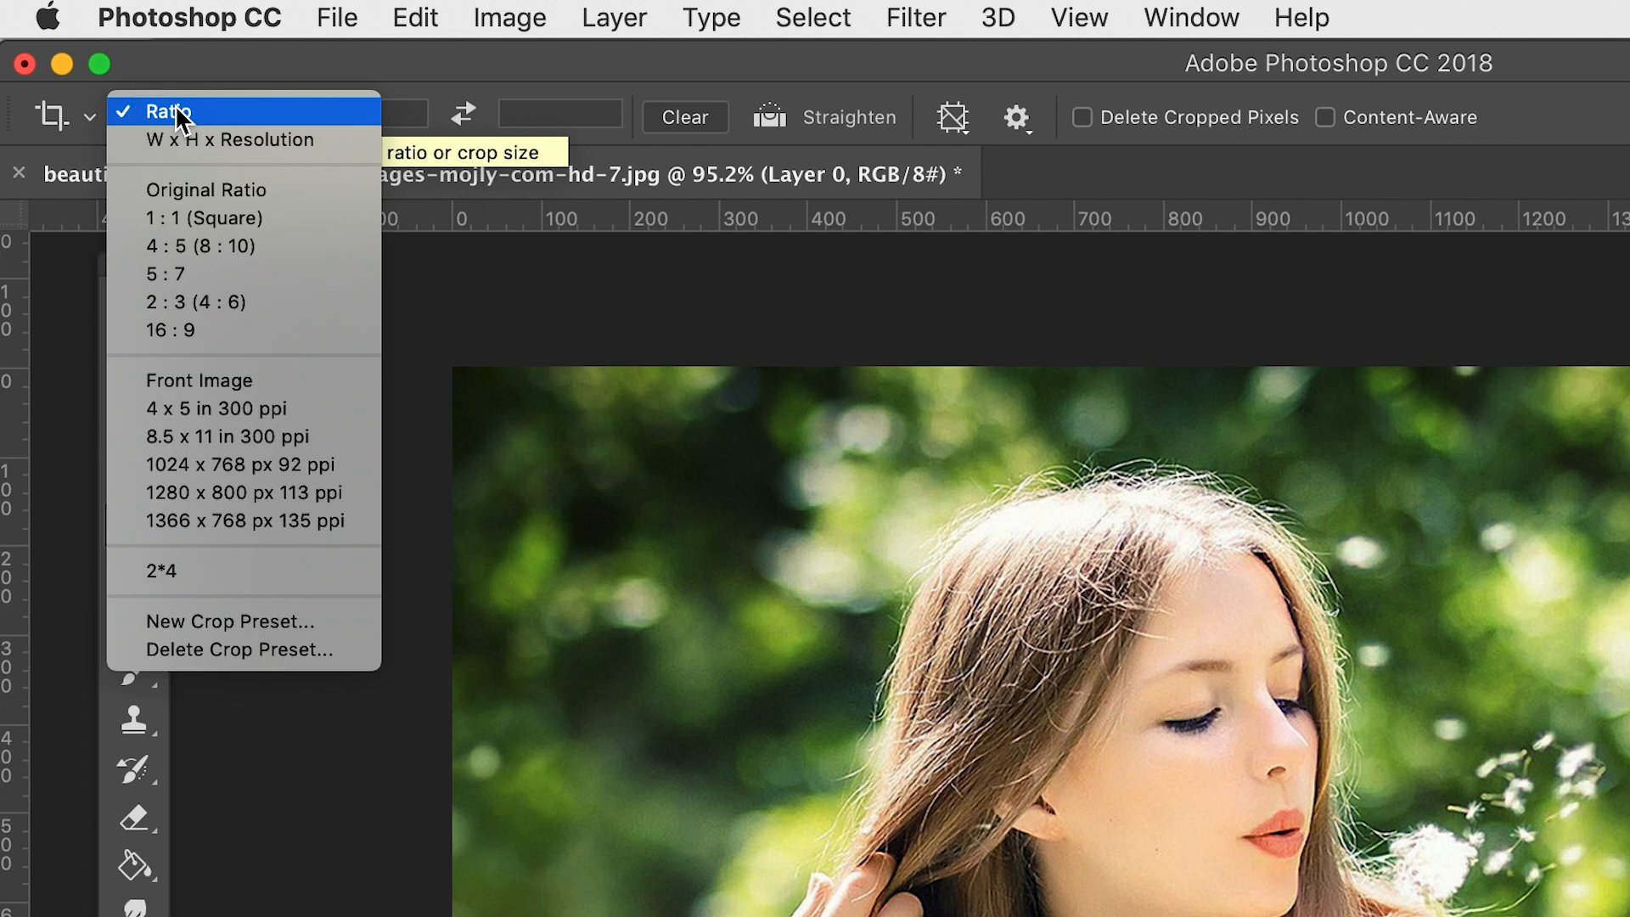
pyautogui.click(234, 119)
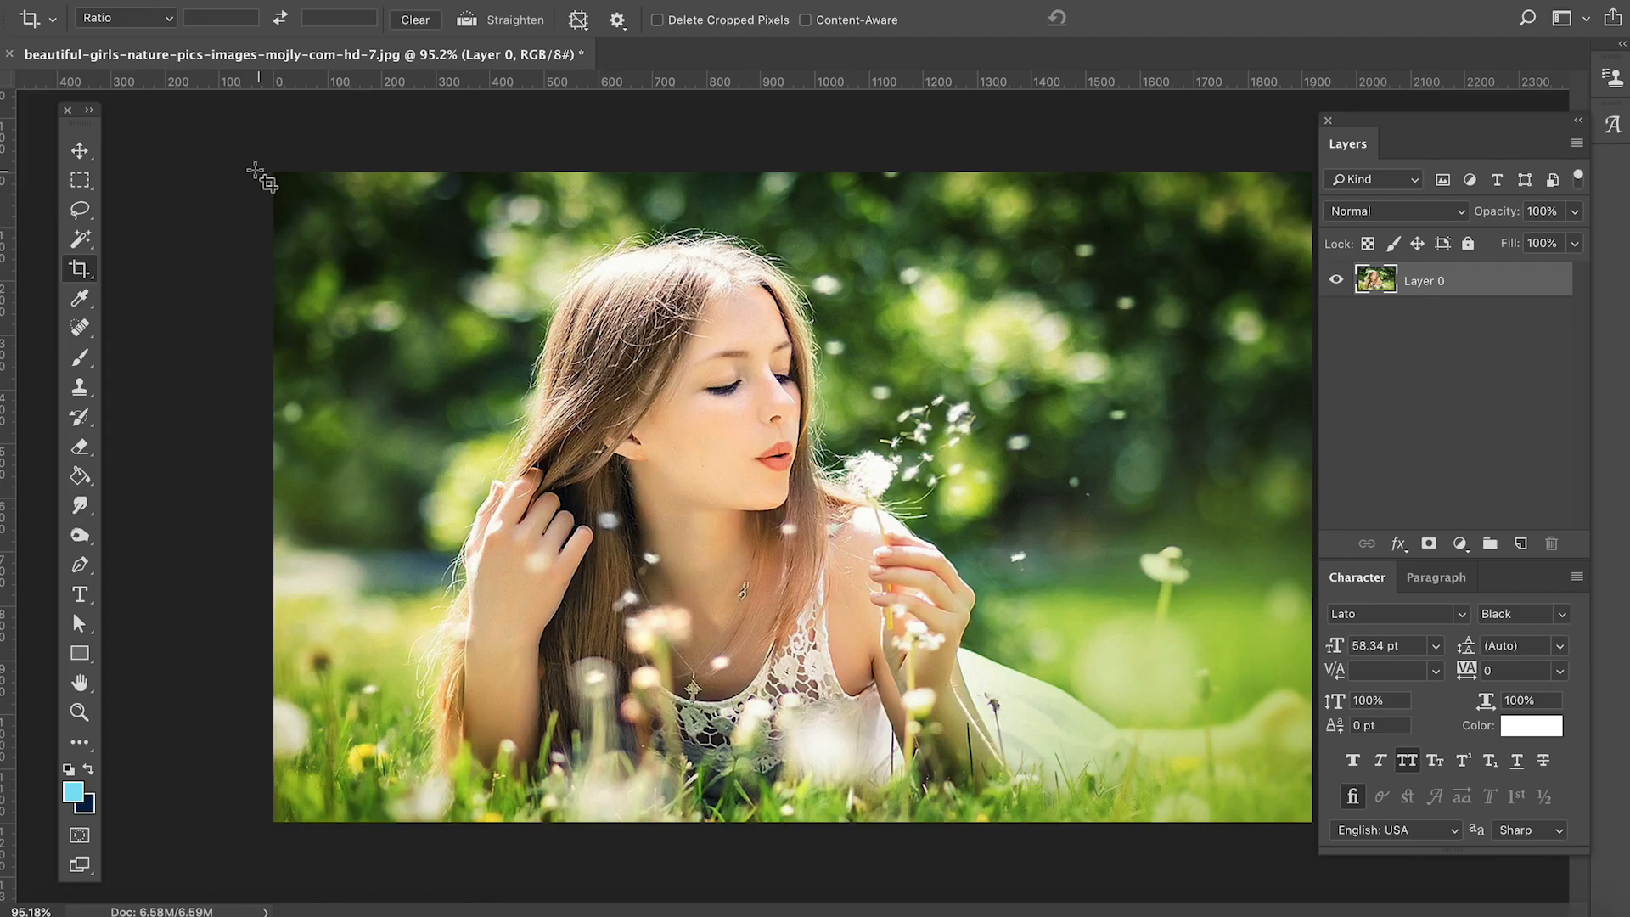
pyautogui.click(272, 213)
pyautogui.moveTo(280, 185); pyautogui.dragTo(360, 181)
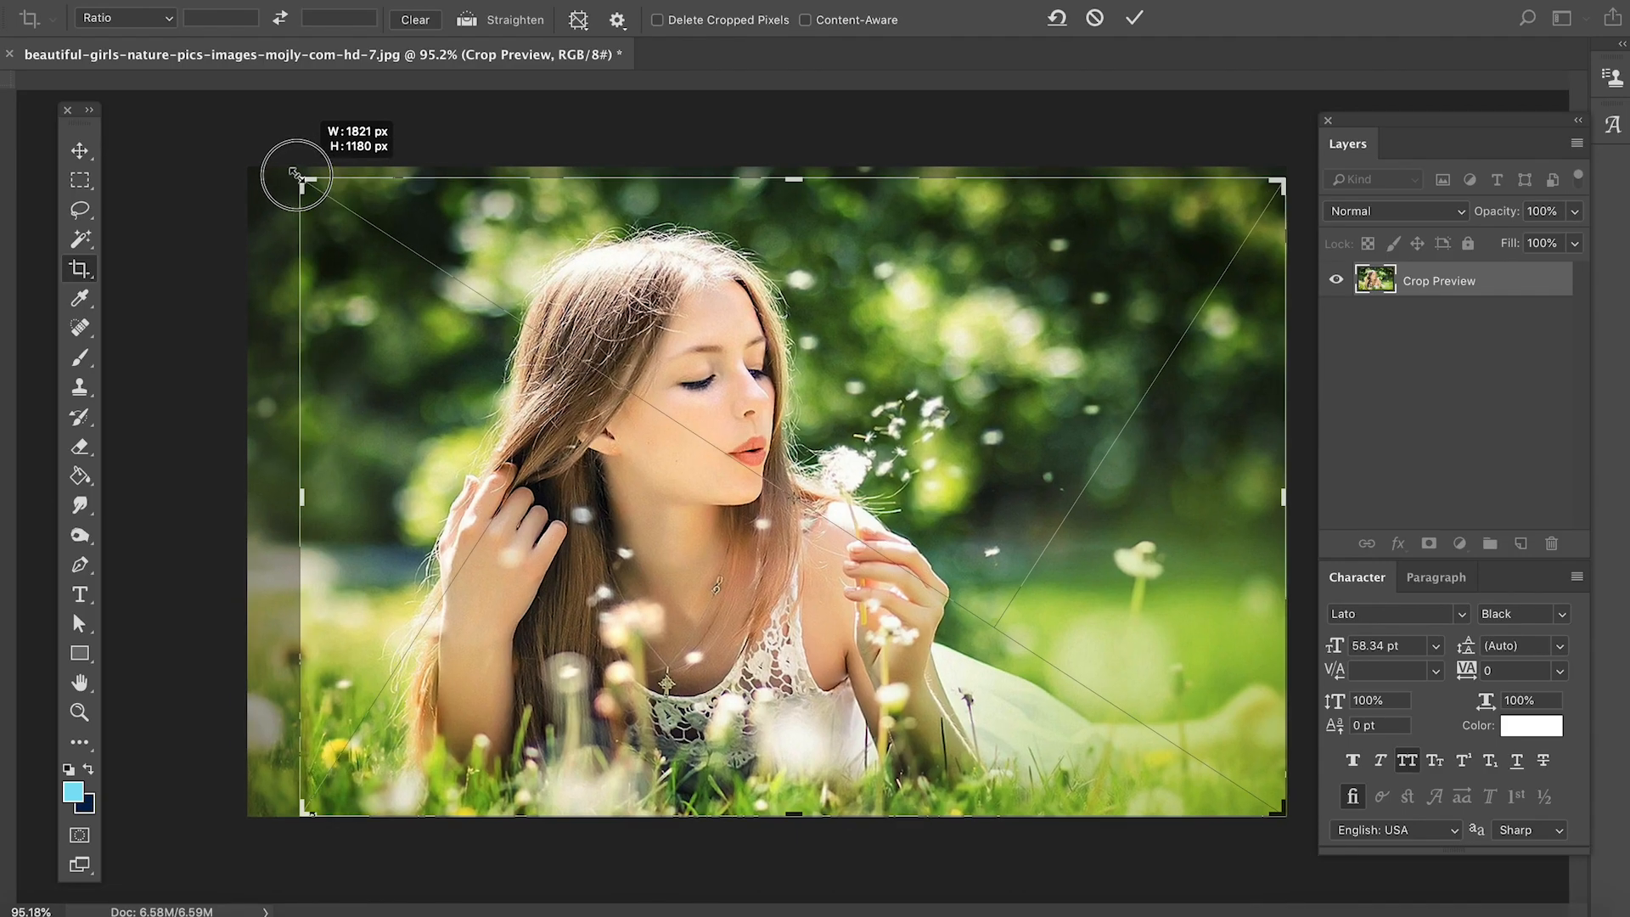
pyautogui.moveTo(291, 164); pyautogui.dragTo(275, 172)
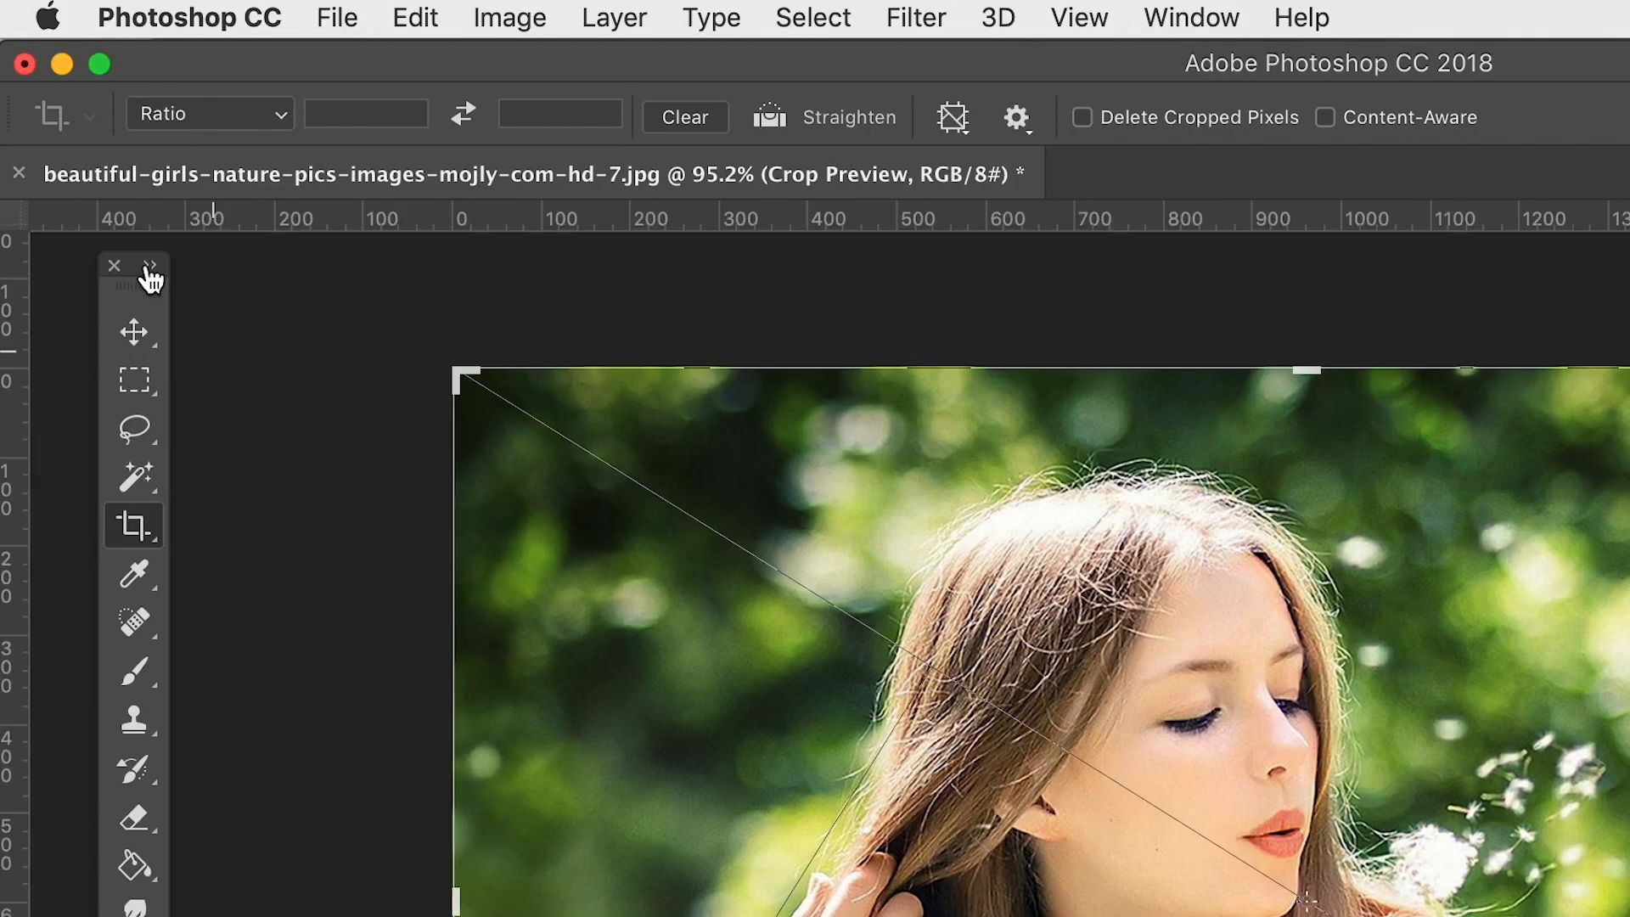
# - Constrain the crop to 1 : 1 (Square) and resize the square frame around the woman's head and hair
pyautogui.click(207, 116)
pyautogui.click(219, 219)
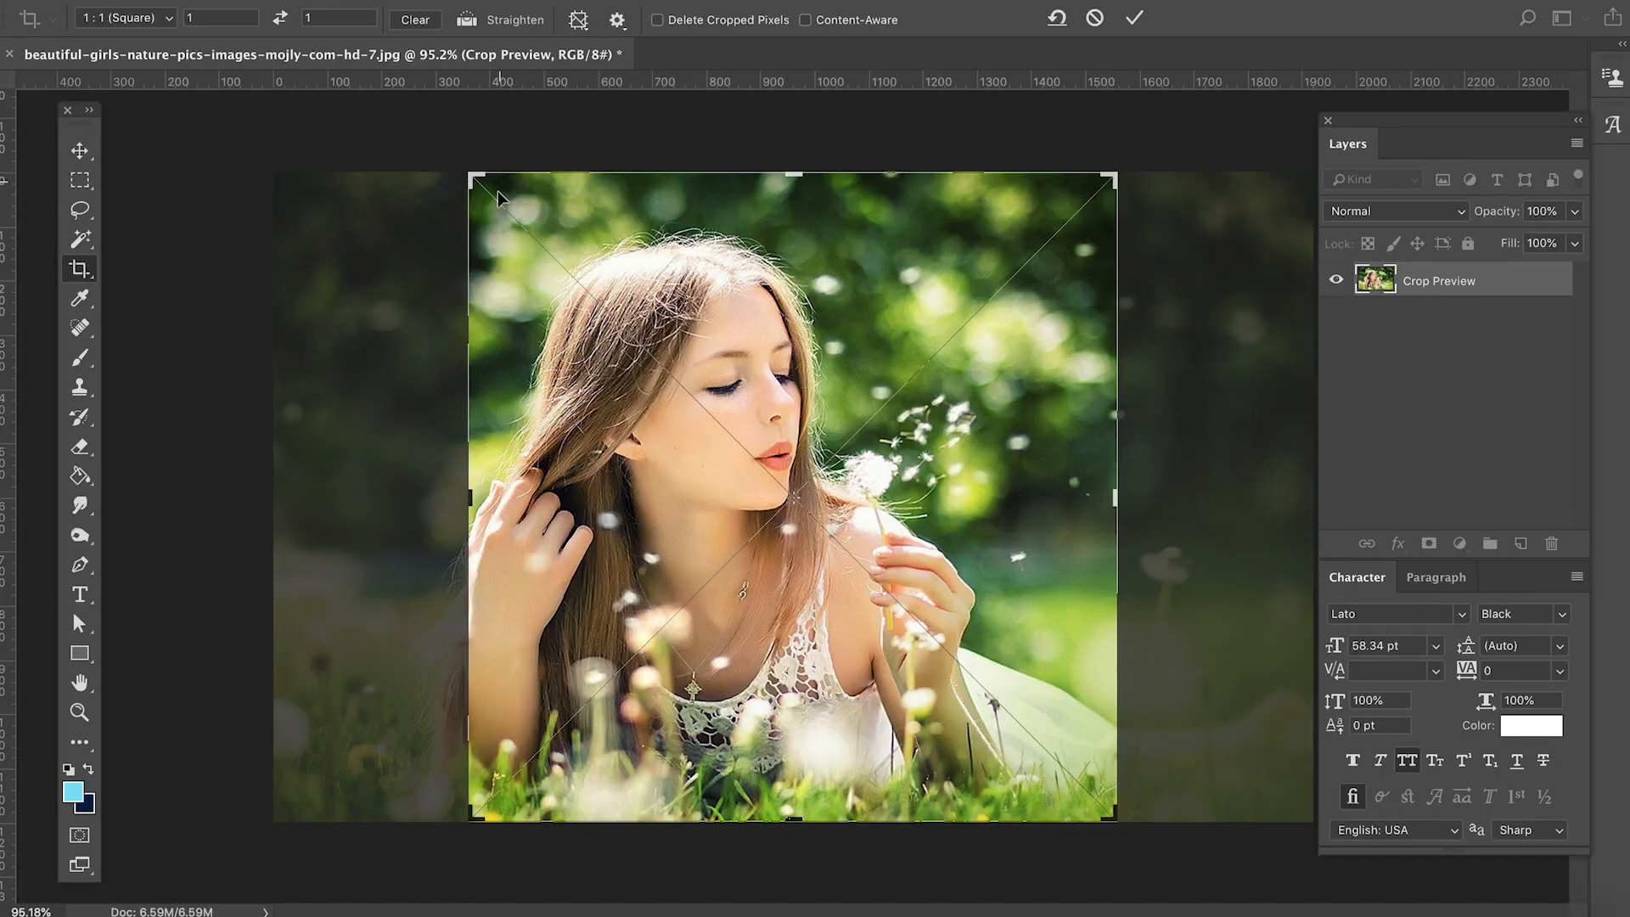
pyautogui.moveTo(1117, 828); pyautogui.dragTo(858, 665)
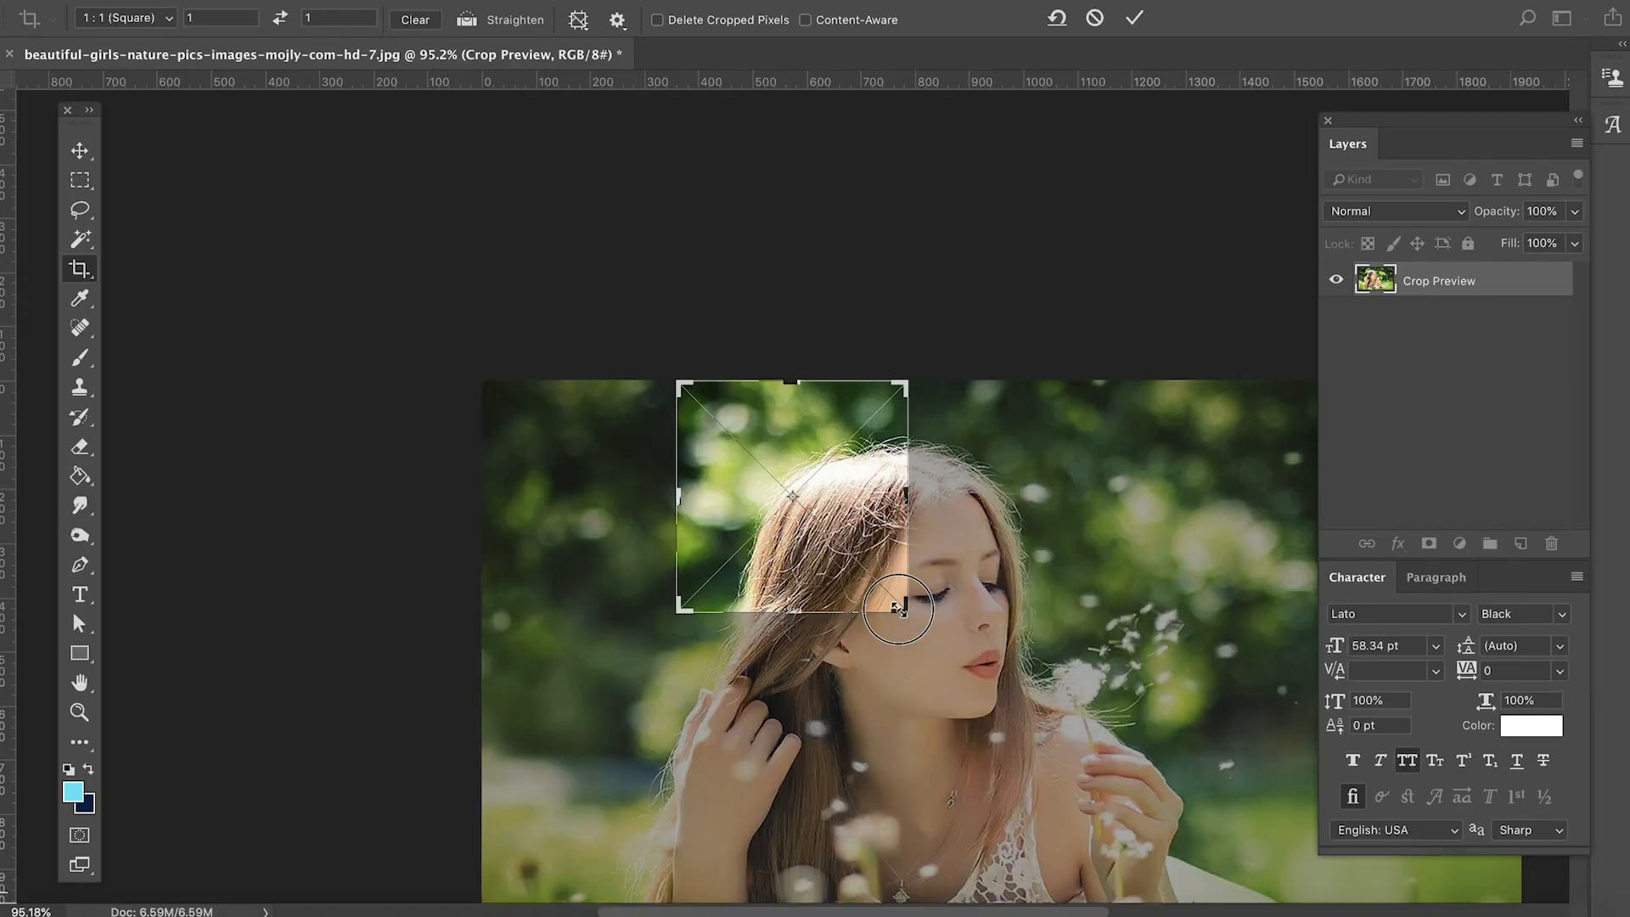
pyautogui.moveTo(903, 600); pyautogui.dragTo(961, 699)
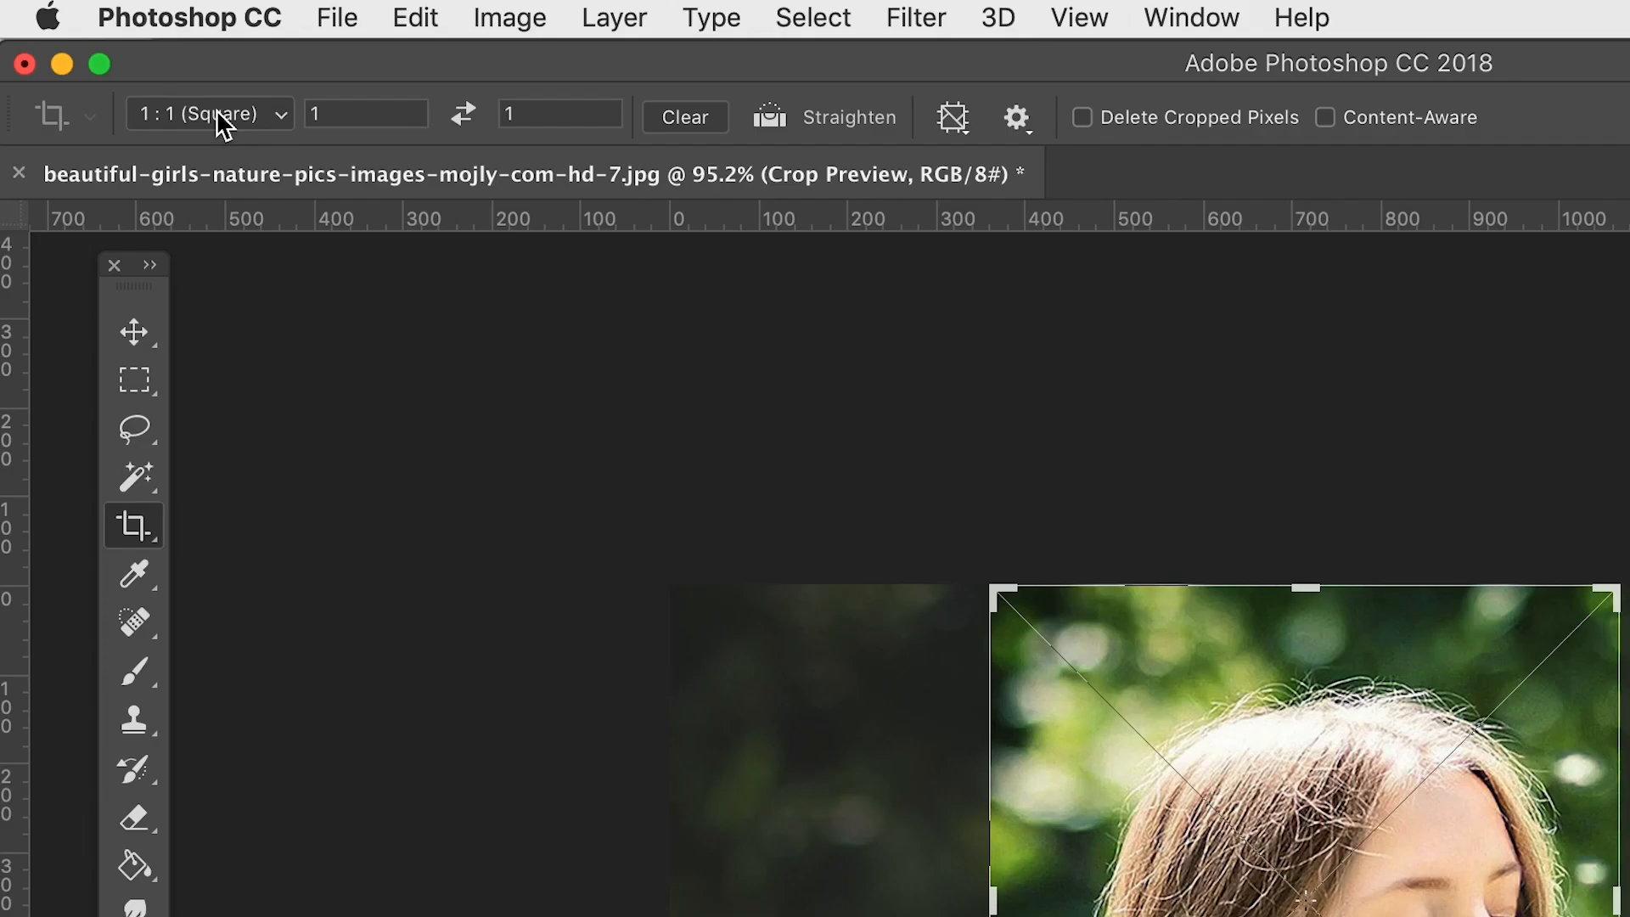
# - Set the crop ratio to 1 wide by 2 high and try resizing the frame at its left edge
pyautogui.click(132, 19)
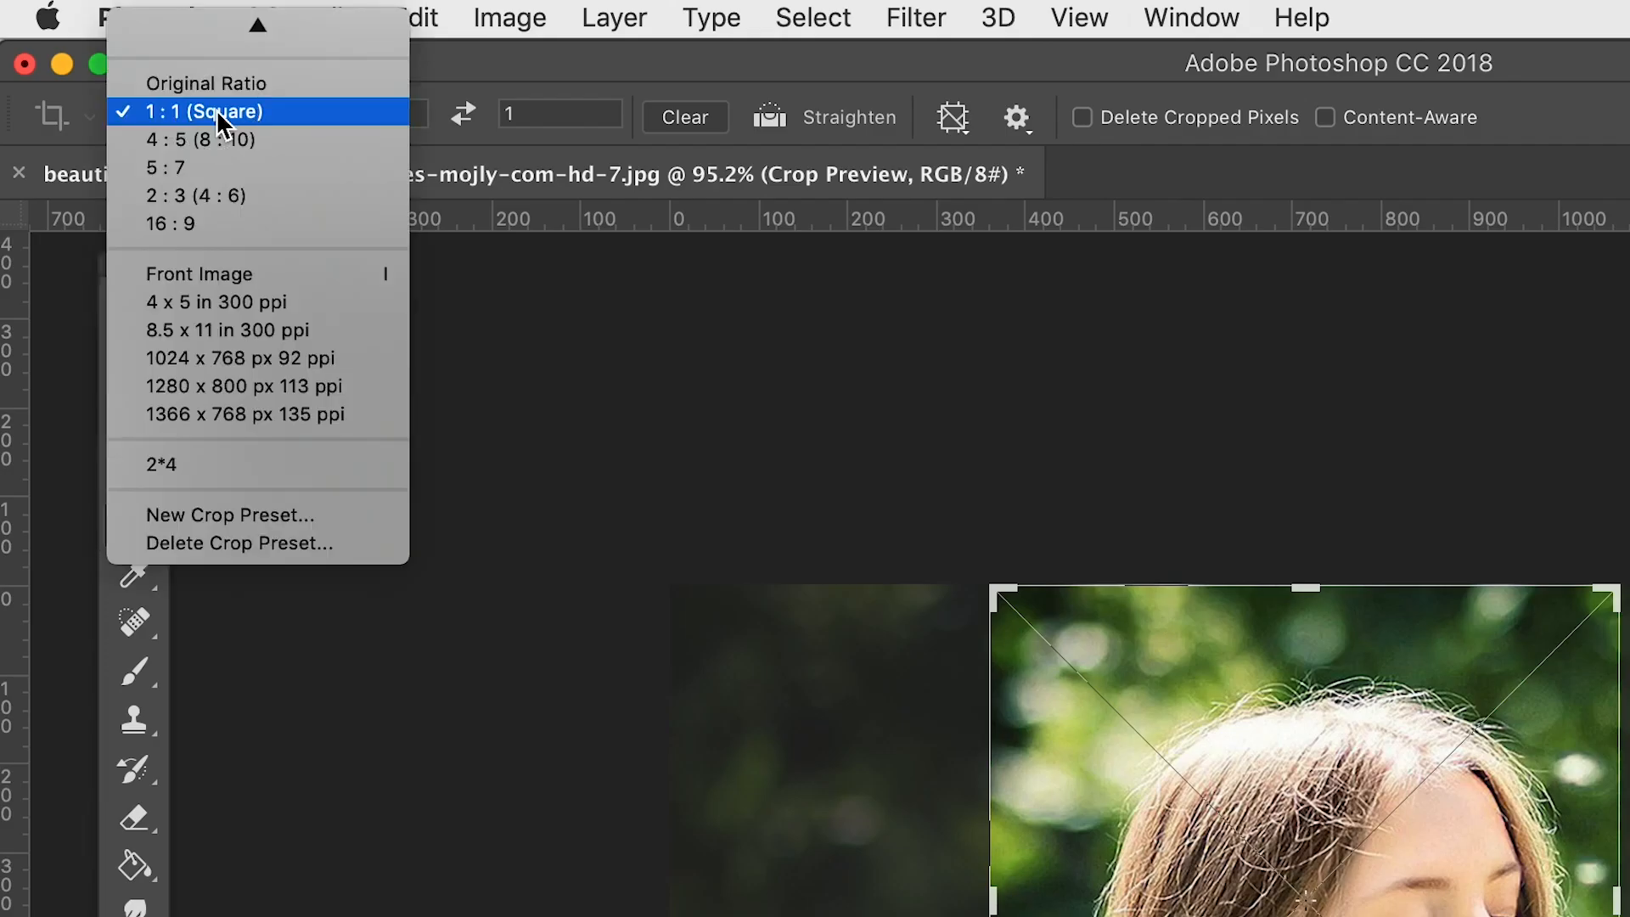
pyautogui.click(587, 72)
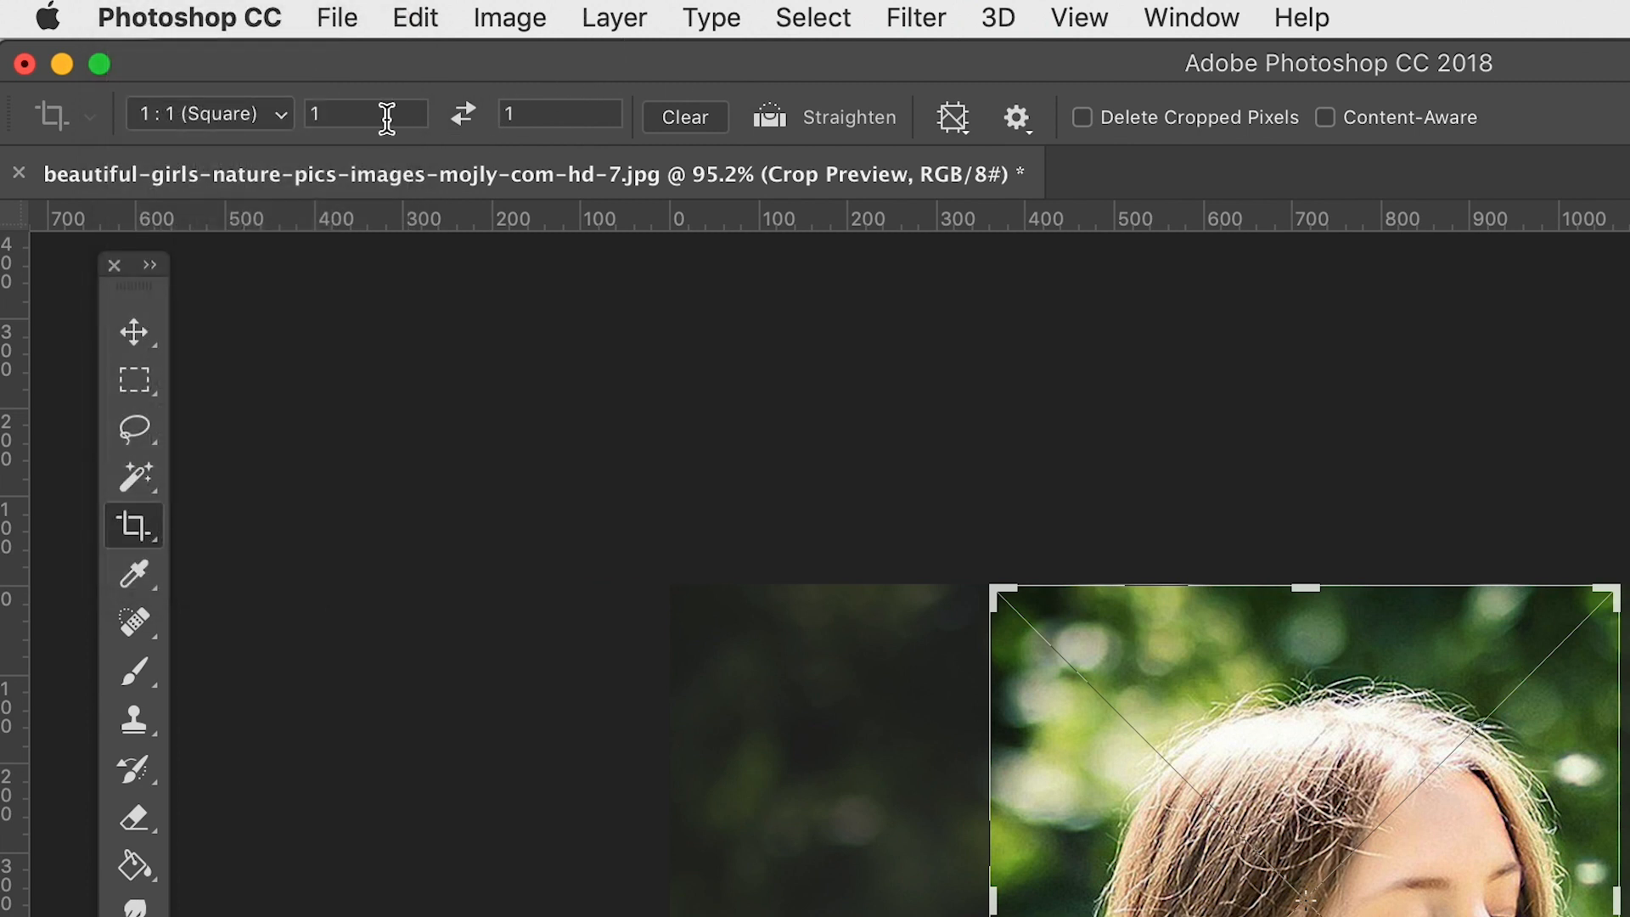
pyautogui.click(502, 116)
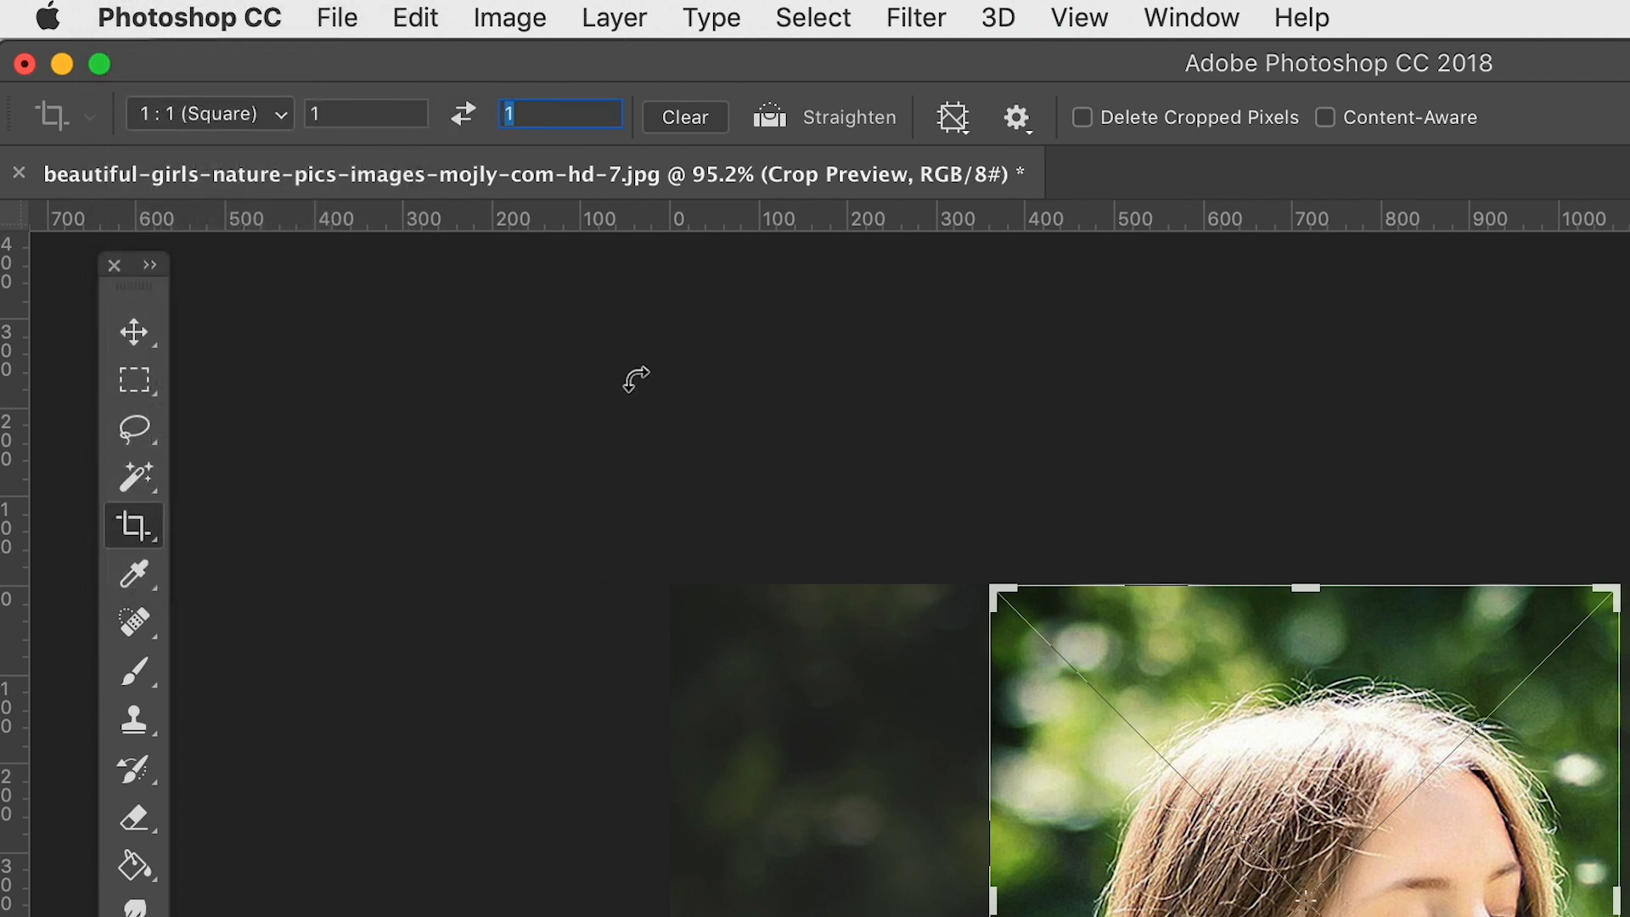
pyautogui.write('2')
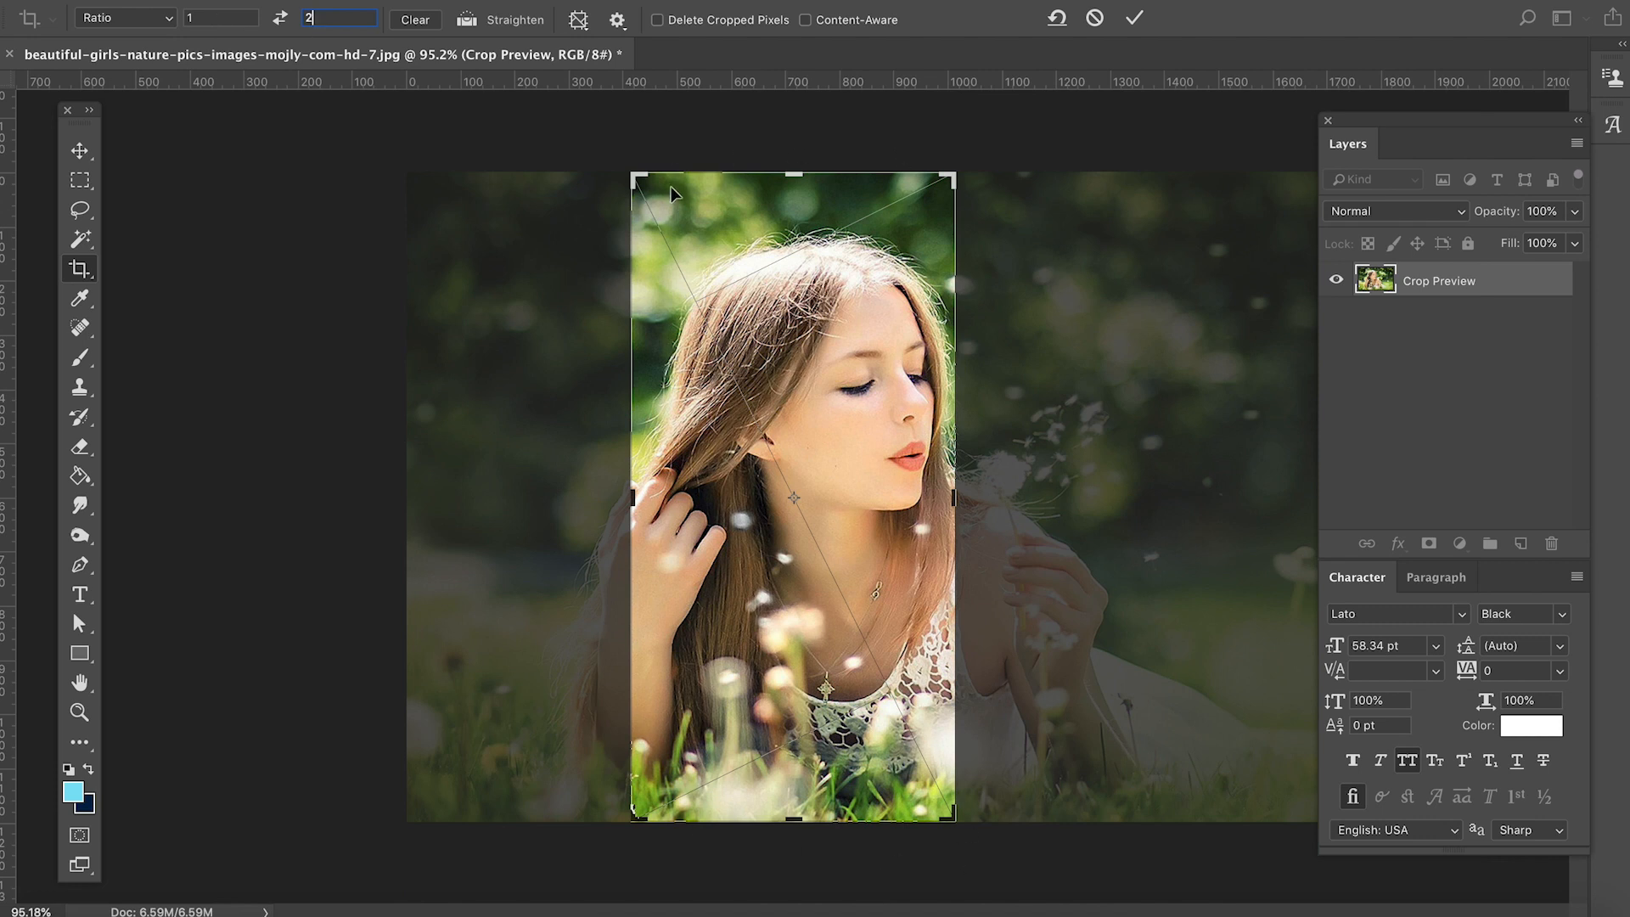
pyautogui.moveTo(641, 491)
pyautogui.mouseDown()
pyautogui.moveTo(600, 492)
pyautogui.moveTo(615, 494)
pyautogui.mouseUp()
pyautogui.moveTo(645, 492)
pyautogui.mouseDown()
pyautogui.moveTo(713, 466)
pyautogui.moveTo(639, 490)
pyautogui.mouseUp()
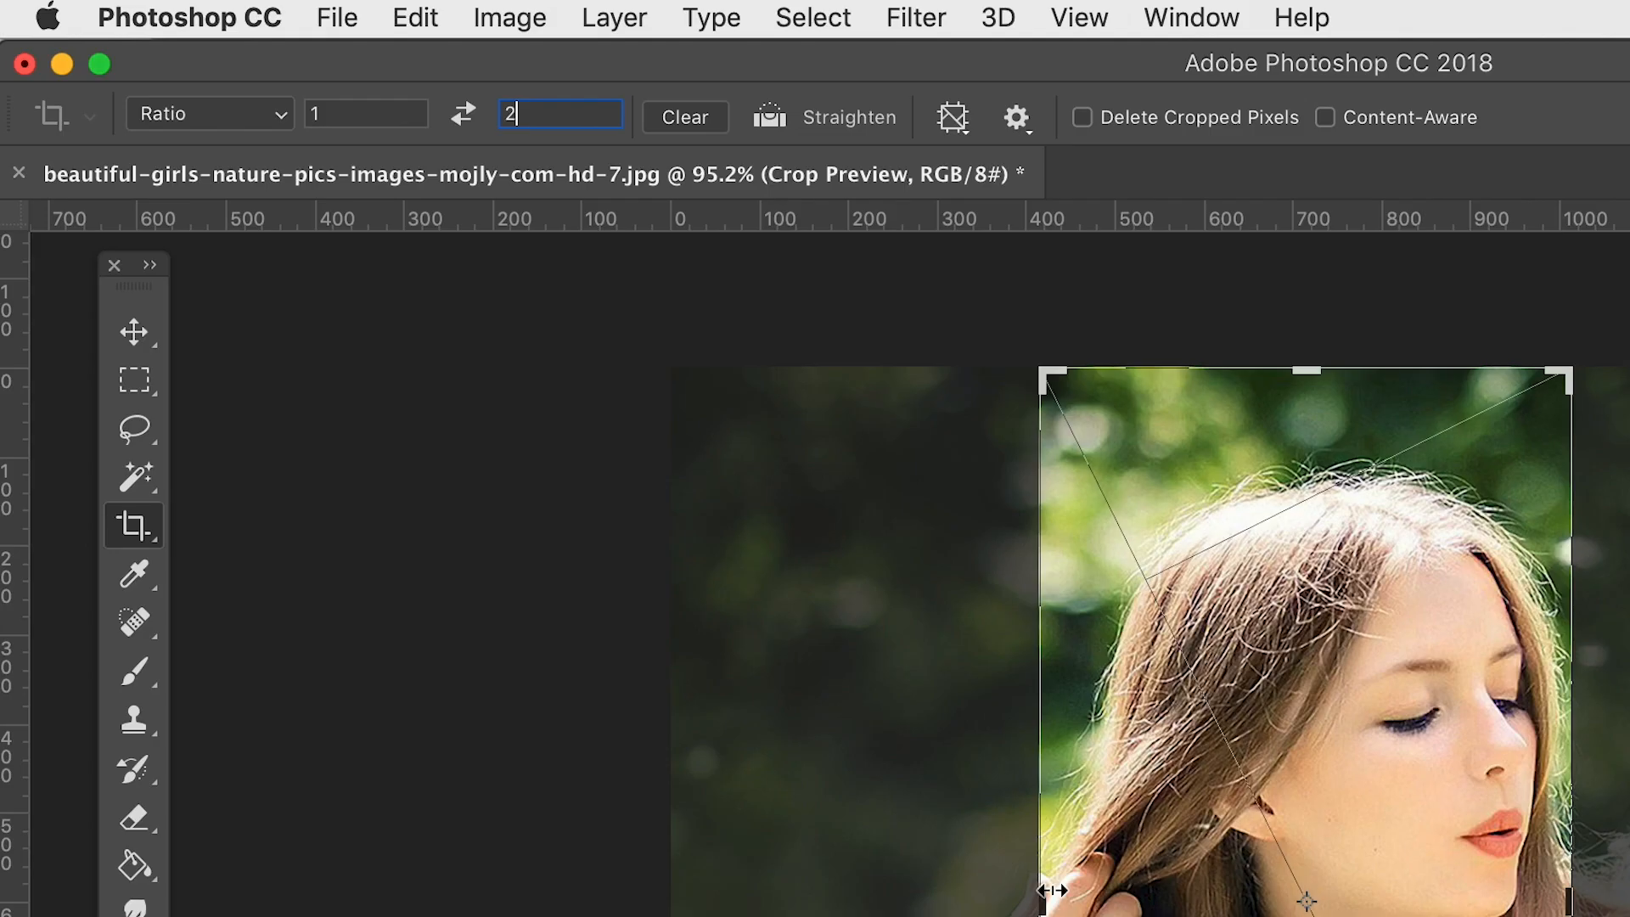
# - Set the crop ratio's width to 2 and its height to 1
pyautogui.click(319, 112)
pyautogui.write('2')
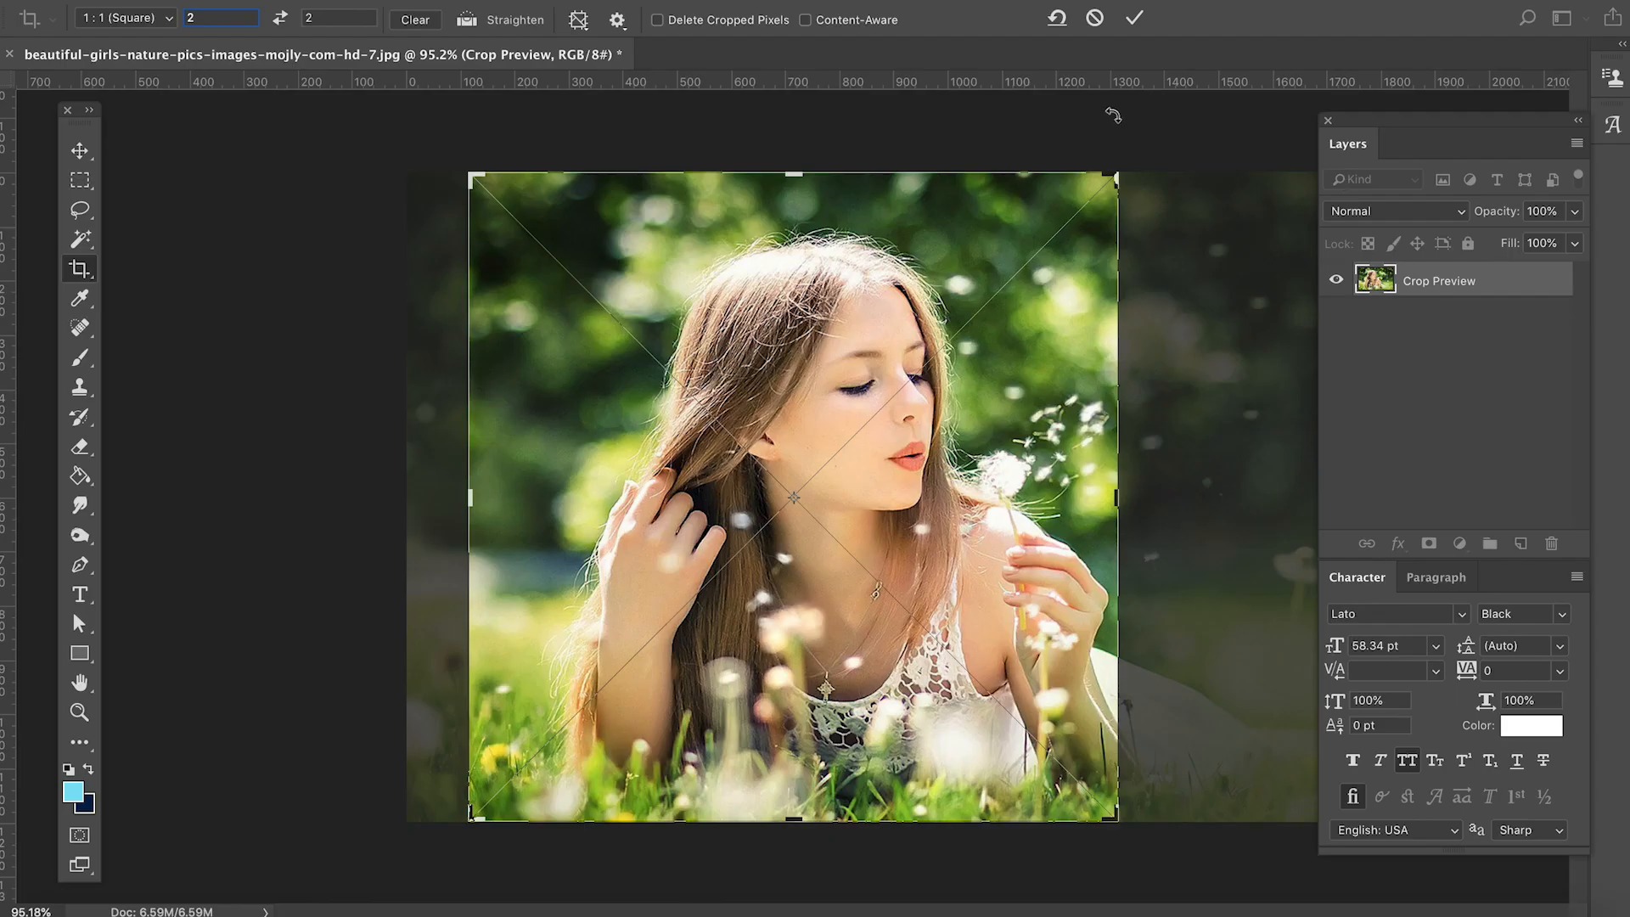
pyautogui.click(308, 20)
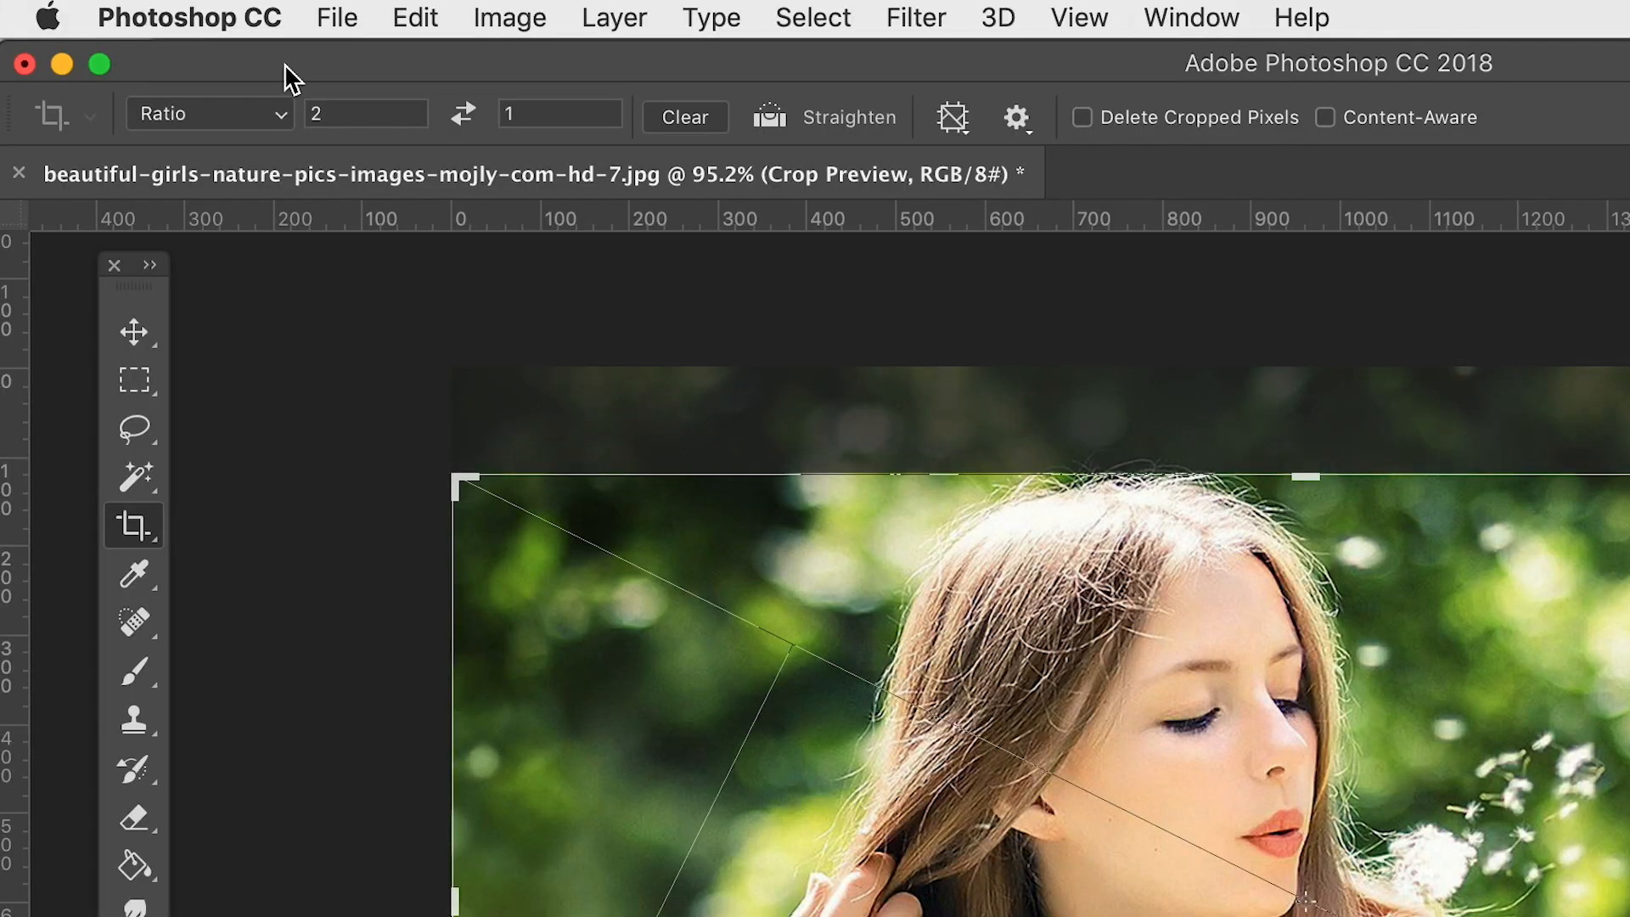
# - Review the list of preset crop sizes without choosing one, and reset the crop frame and ratio
pyautogui.click(255, 113)
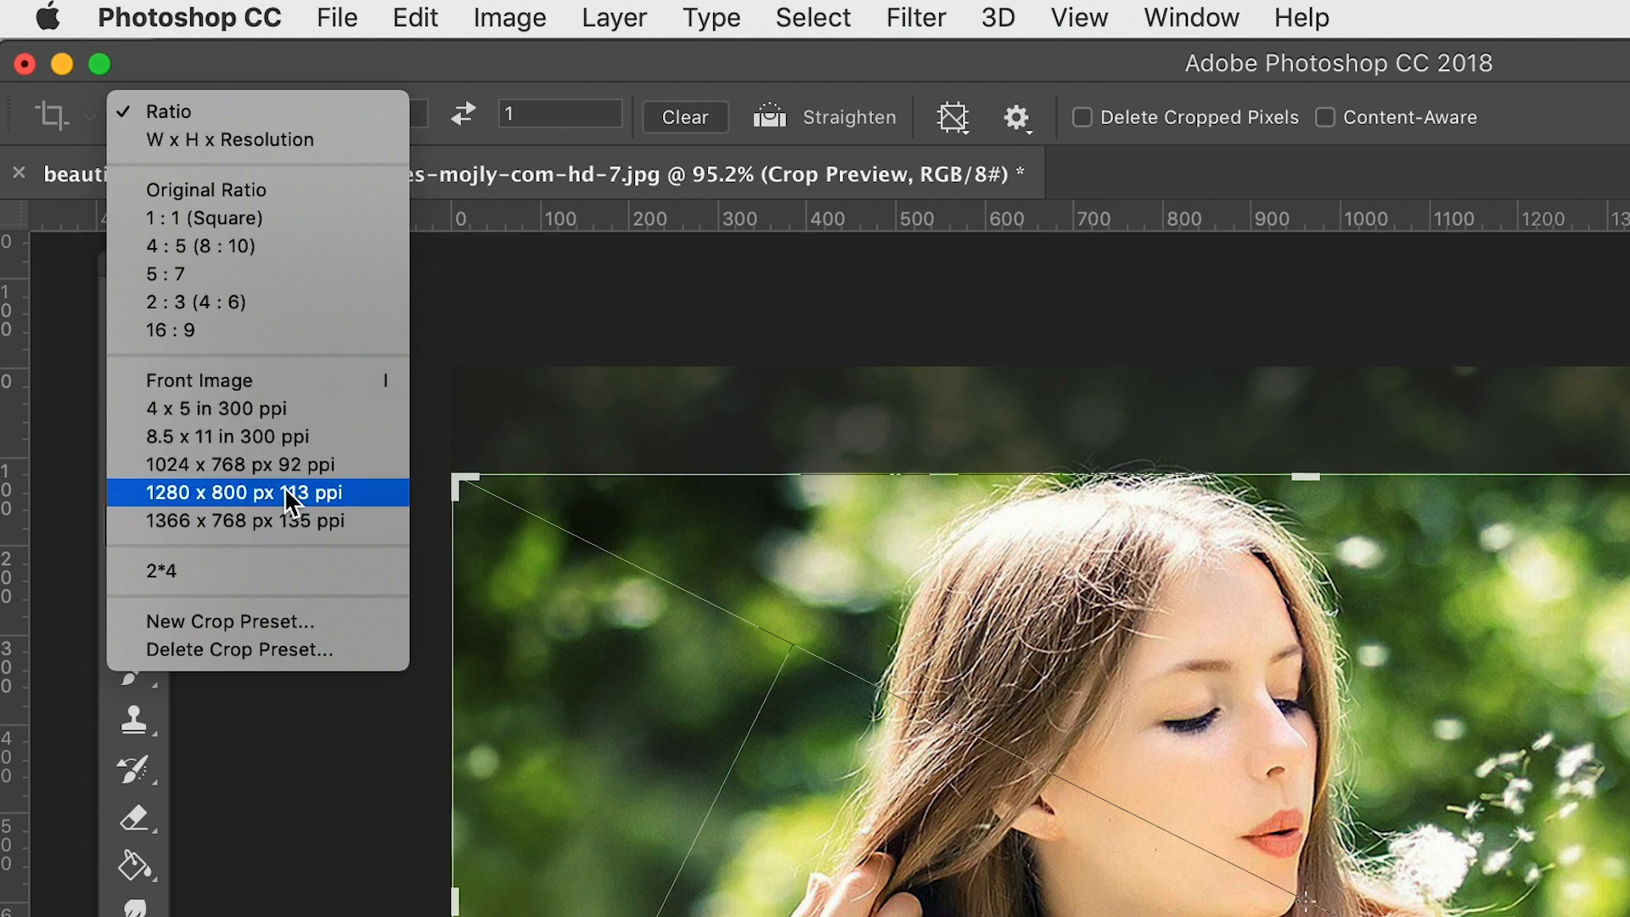
pyautogui.click(439, 68)
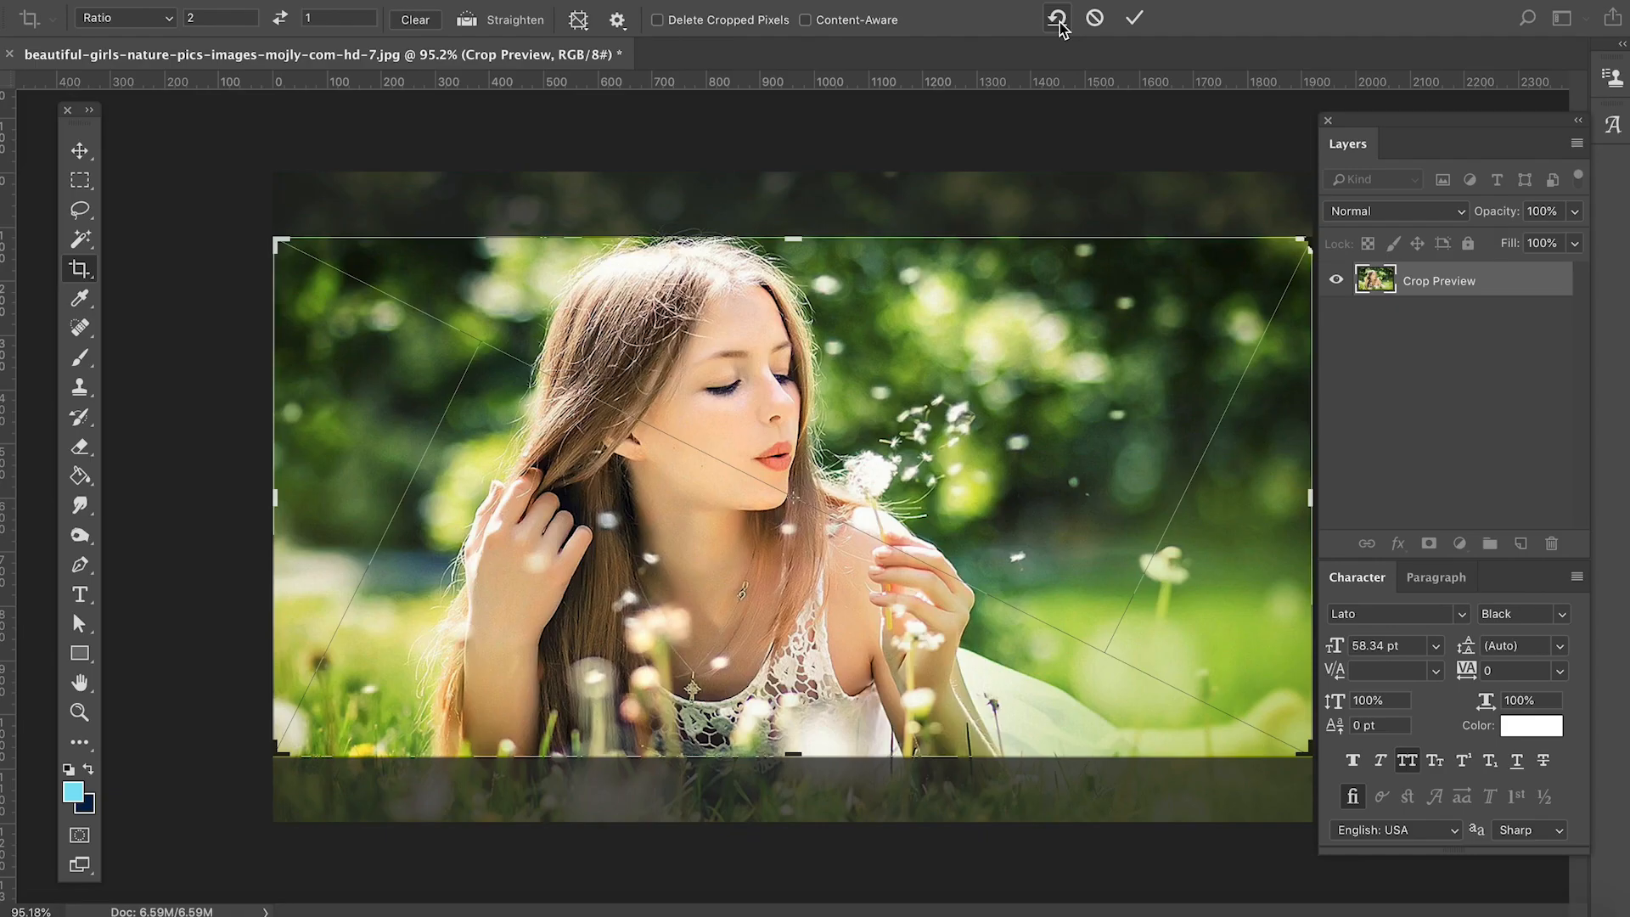
pyautogui.click(1059, 21)
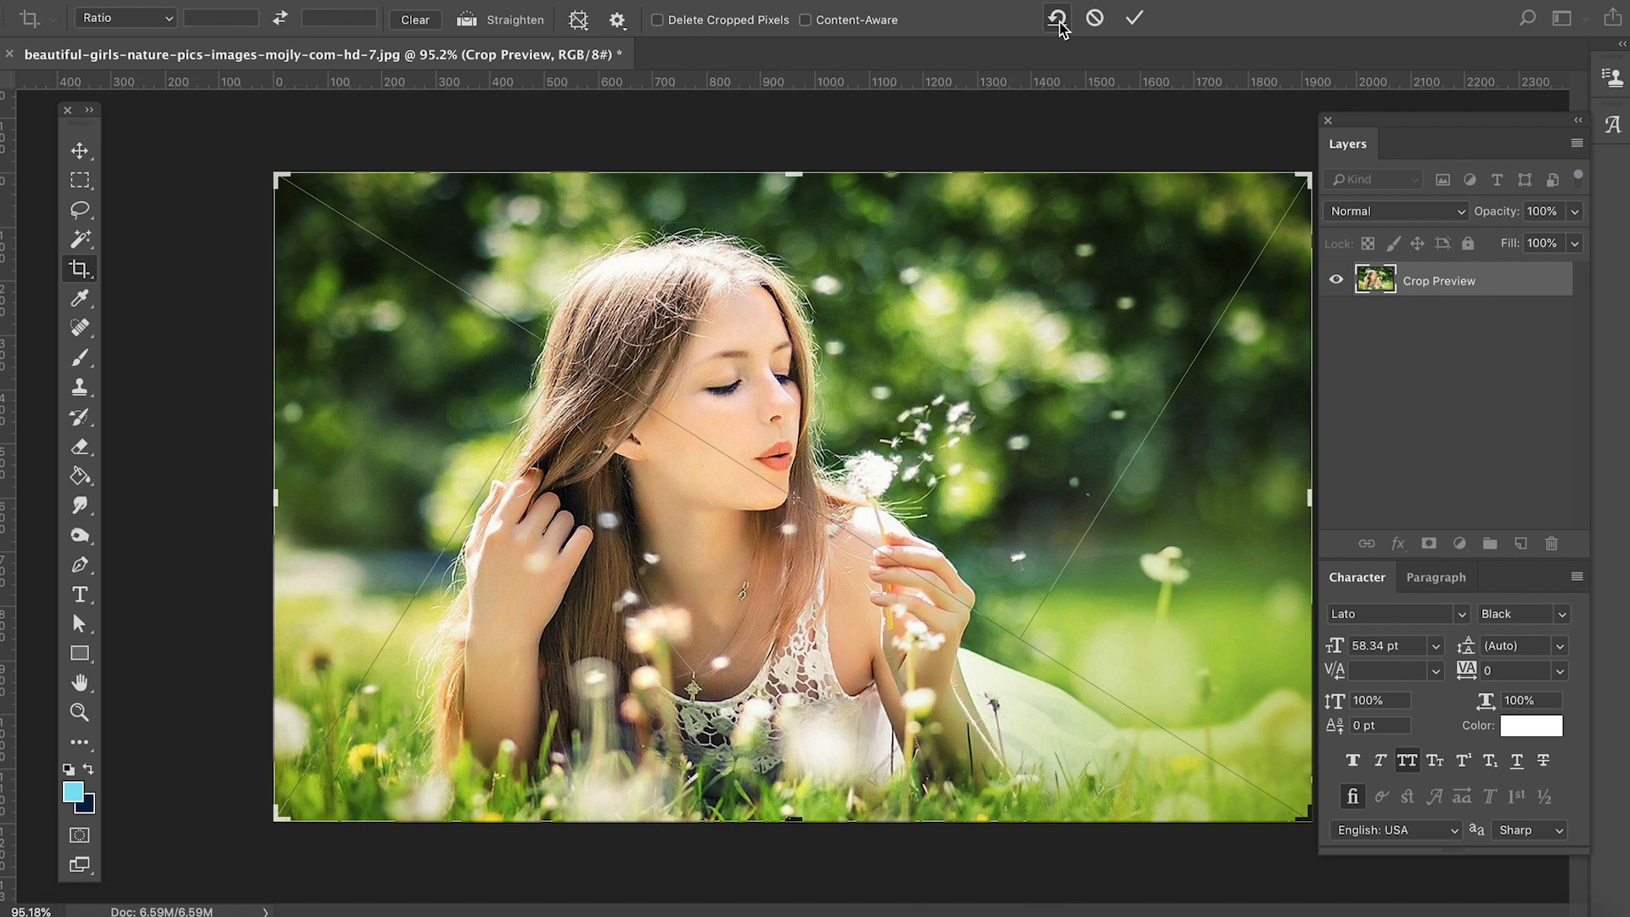
# - Try cropping to the upper-right background, shift the photo inside the frame, and cancel the crop operation
pyautogui.moveTo(292, 823); pyautogui.dragTo(586, 629)
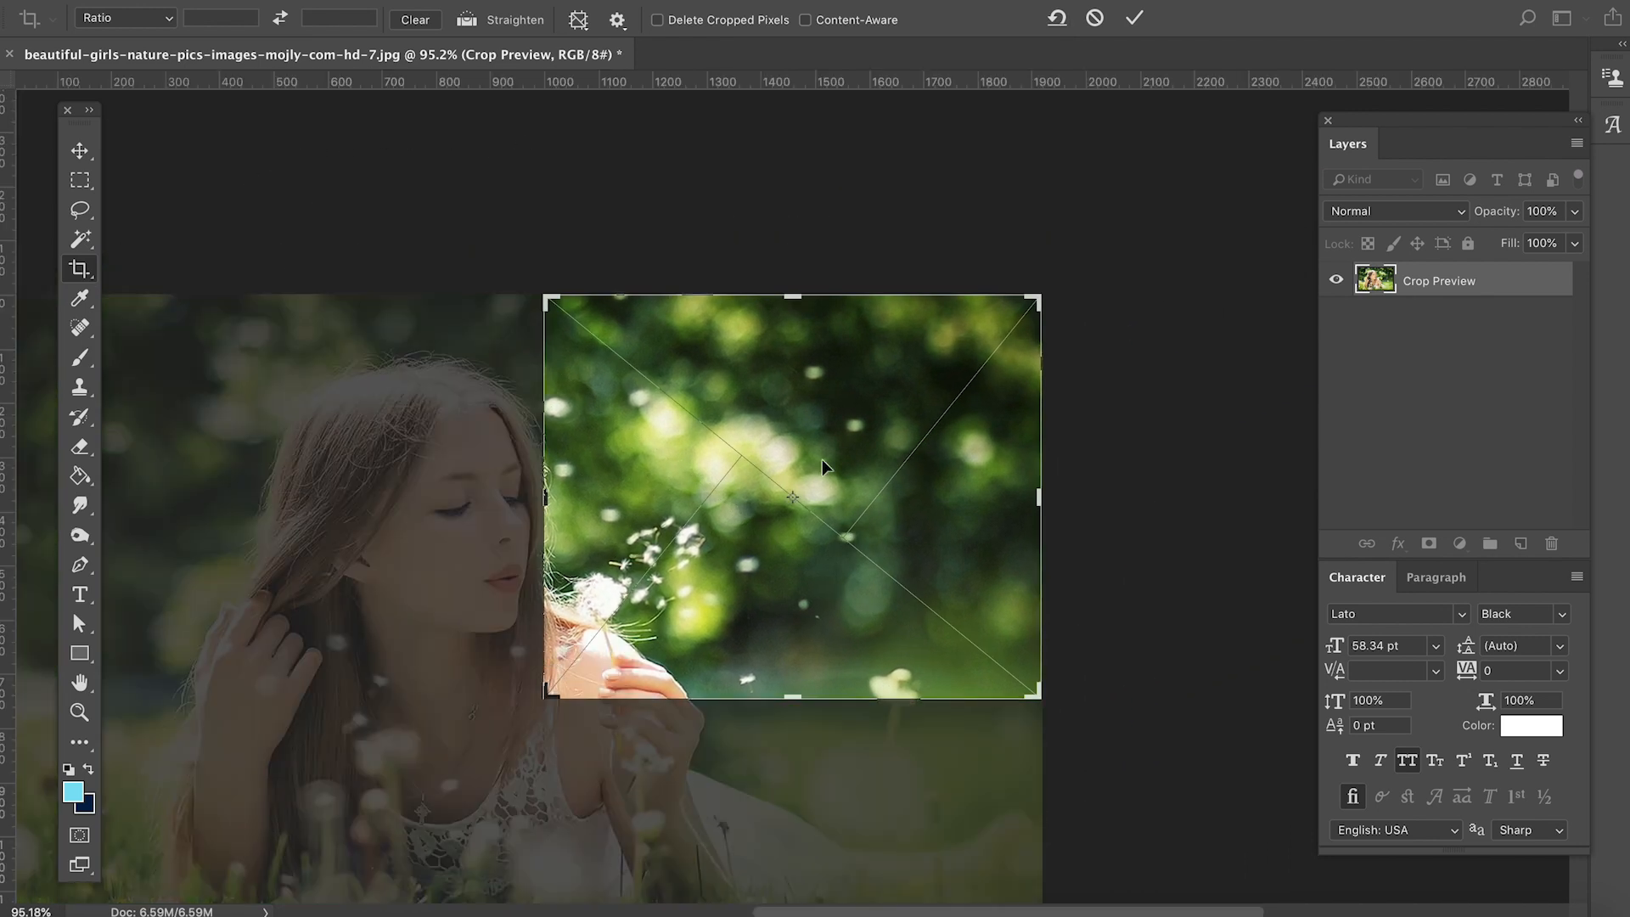
pyautogui.moveTo(796, 484); pyautogui.dragTo(722, 490)
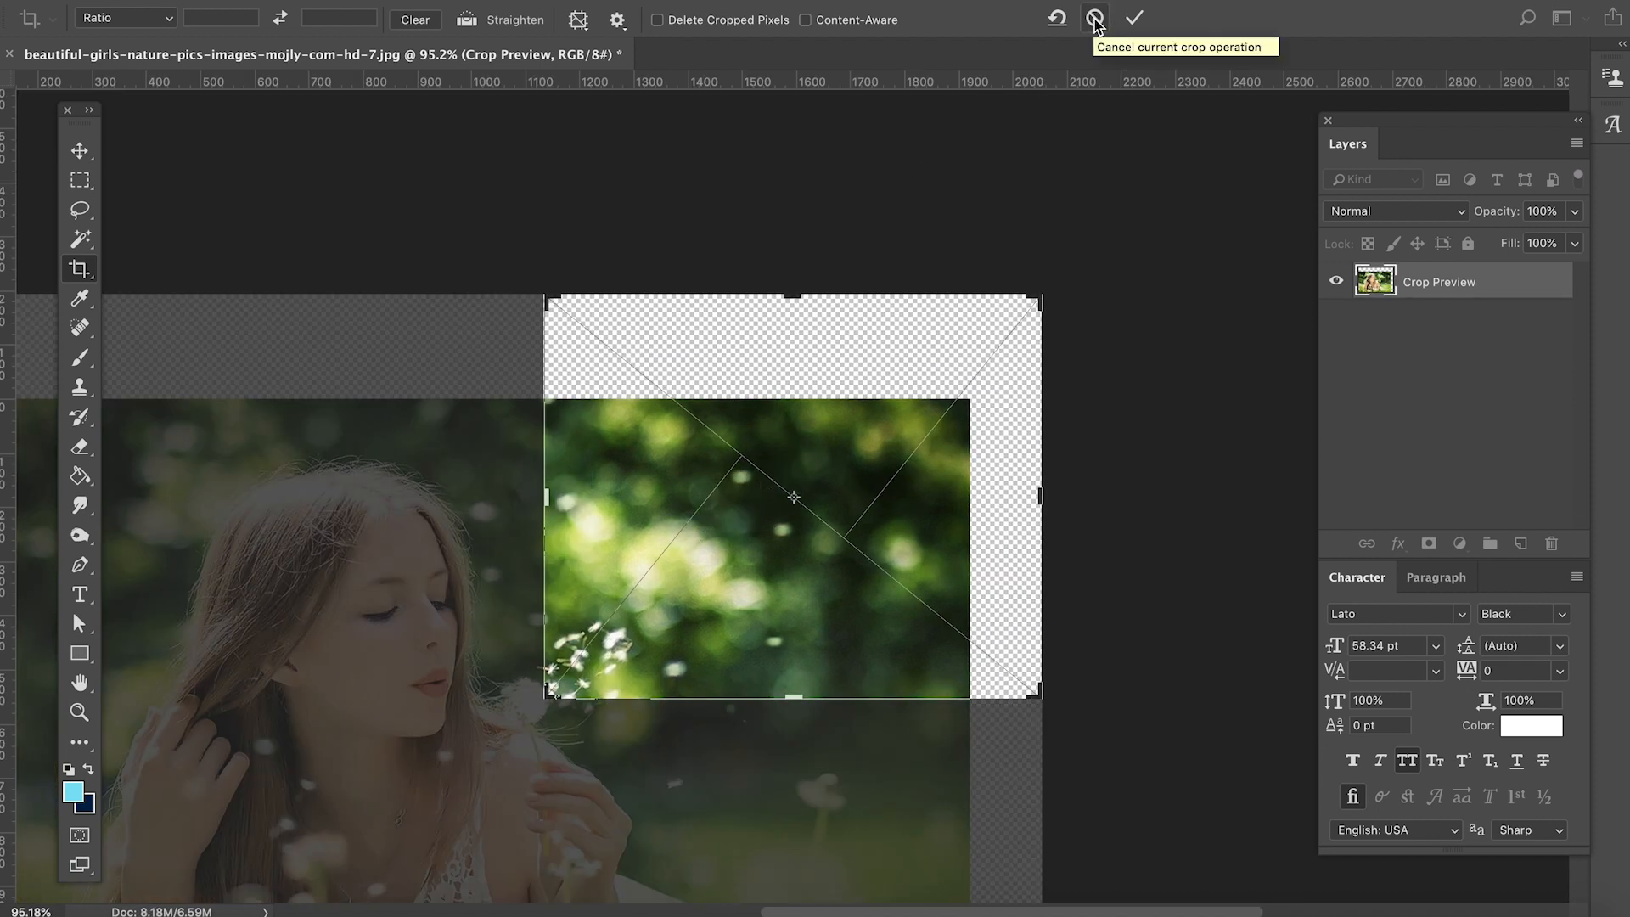
pyautogui.click(1095, 18)
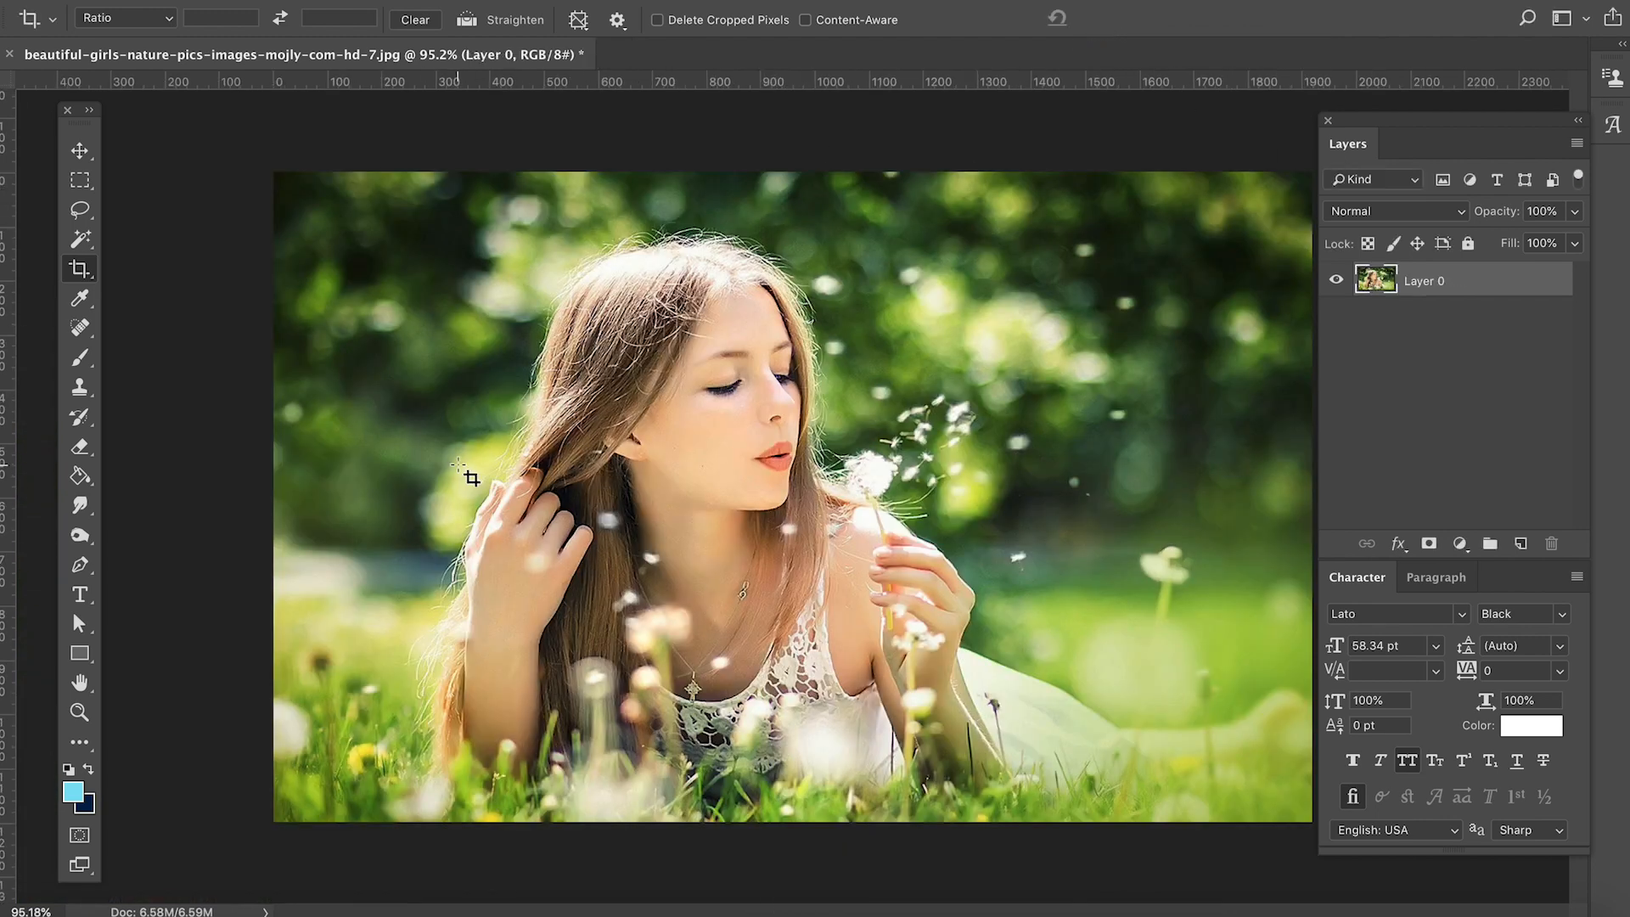
# - Crop the photo to a small area around the woman's hair and cheek, commit it, and undo the crop
pyautogui.moveTo(503, 336); pyautogui.dragTo(760, 508)
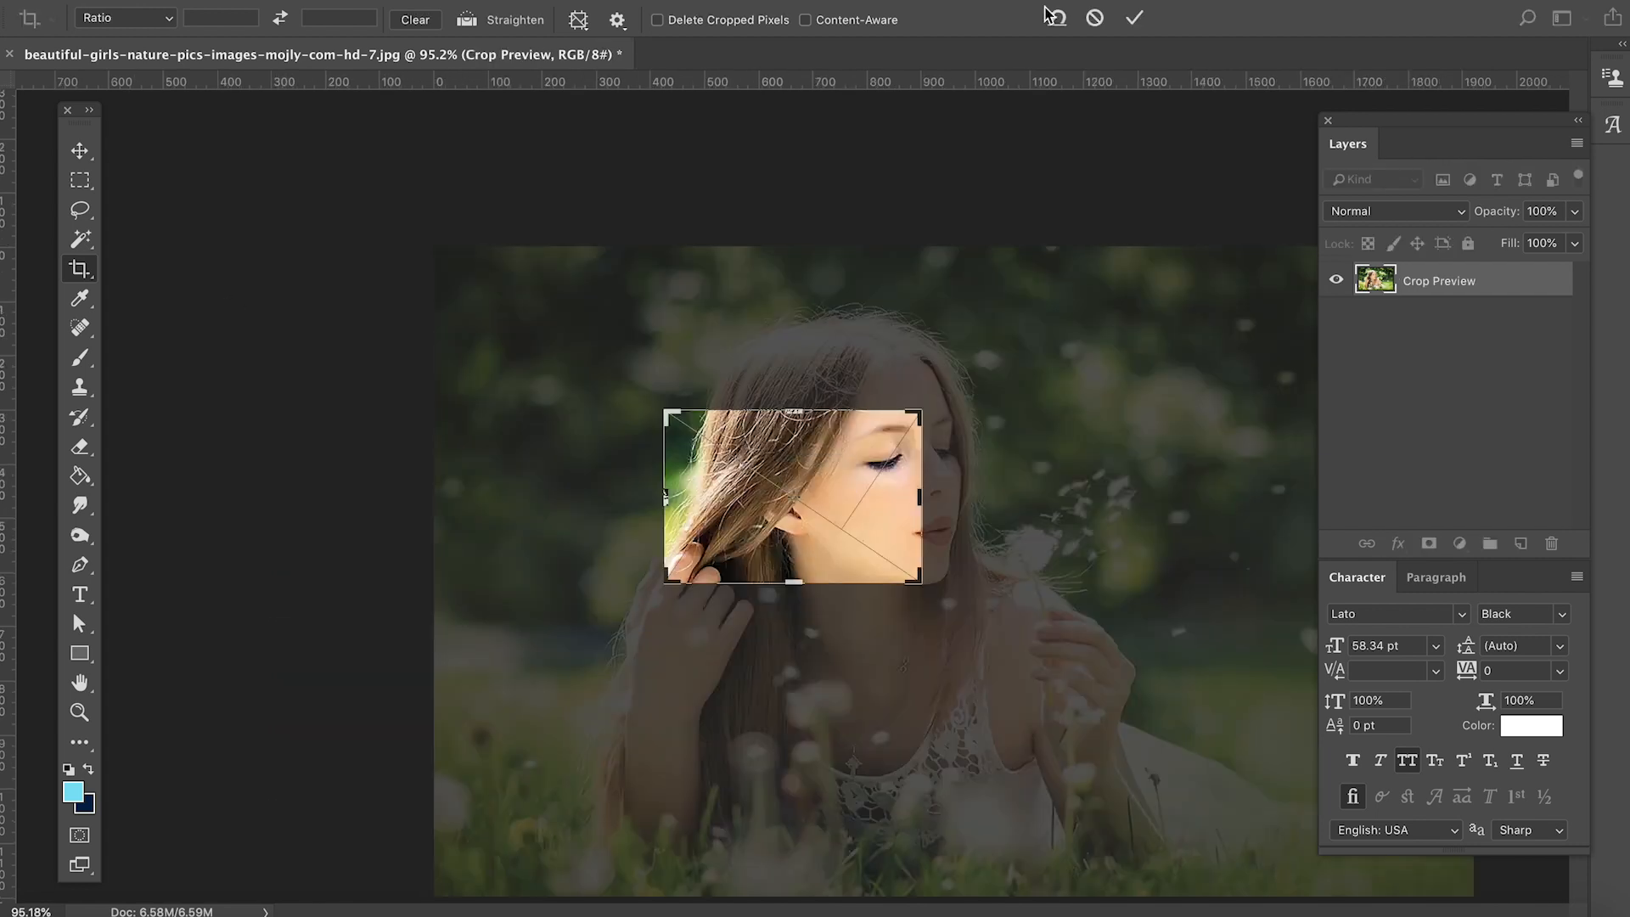
pyautogui.click(1136, 18)
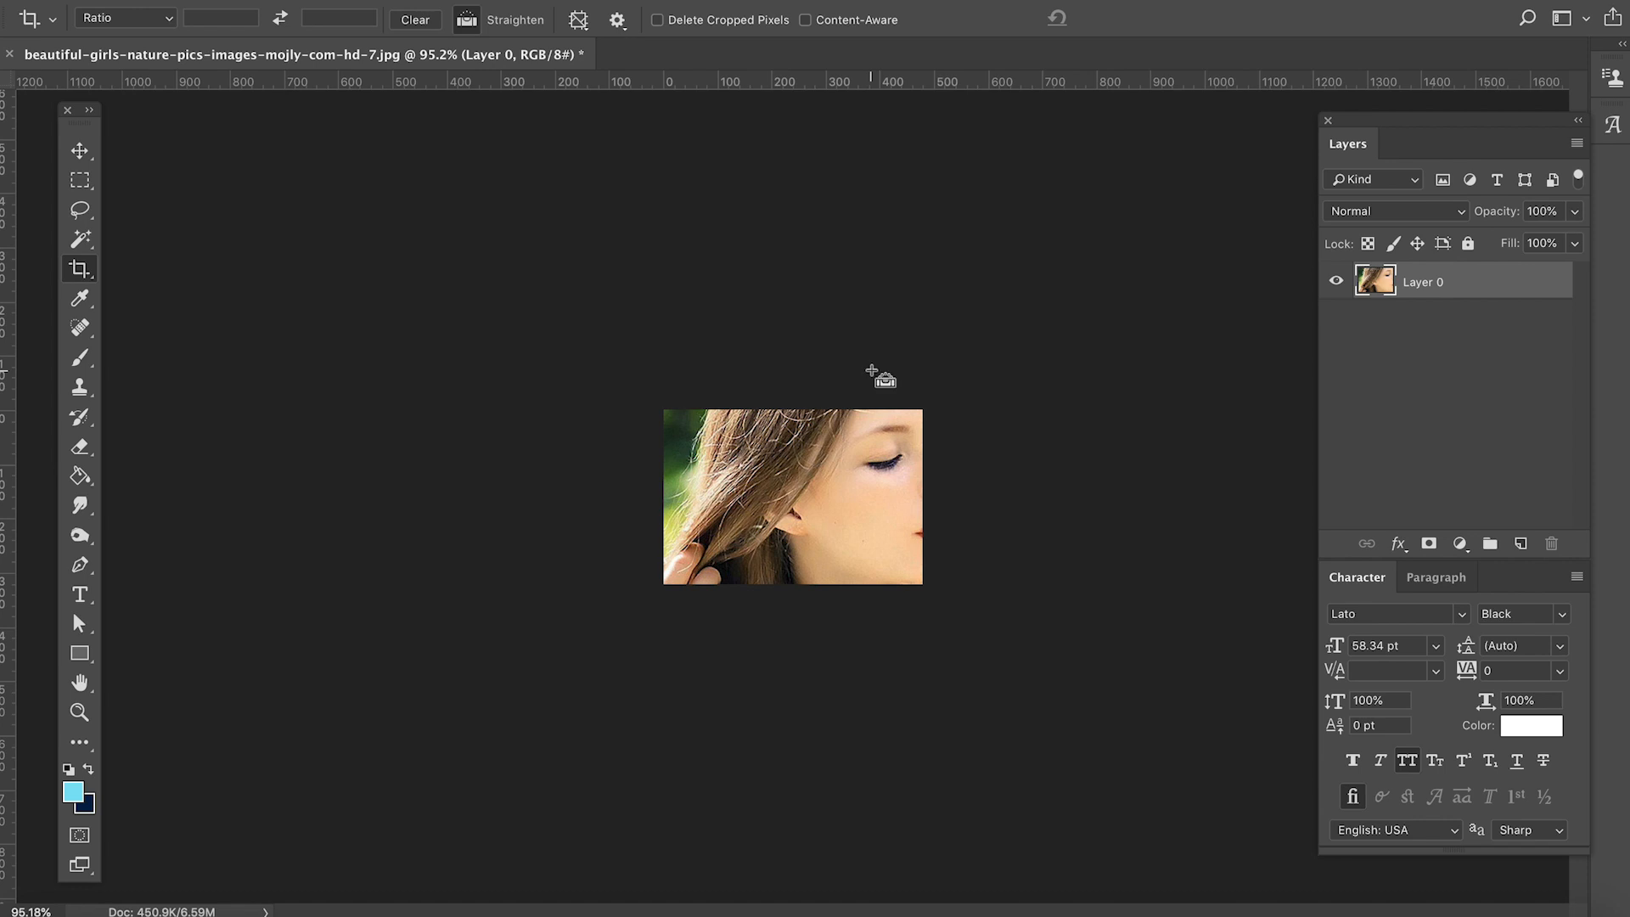
pyautogui.hotkey('ctrl', 'z')
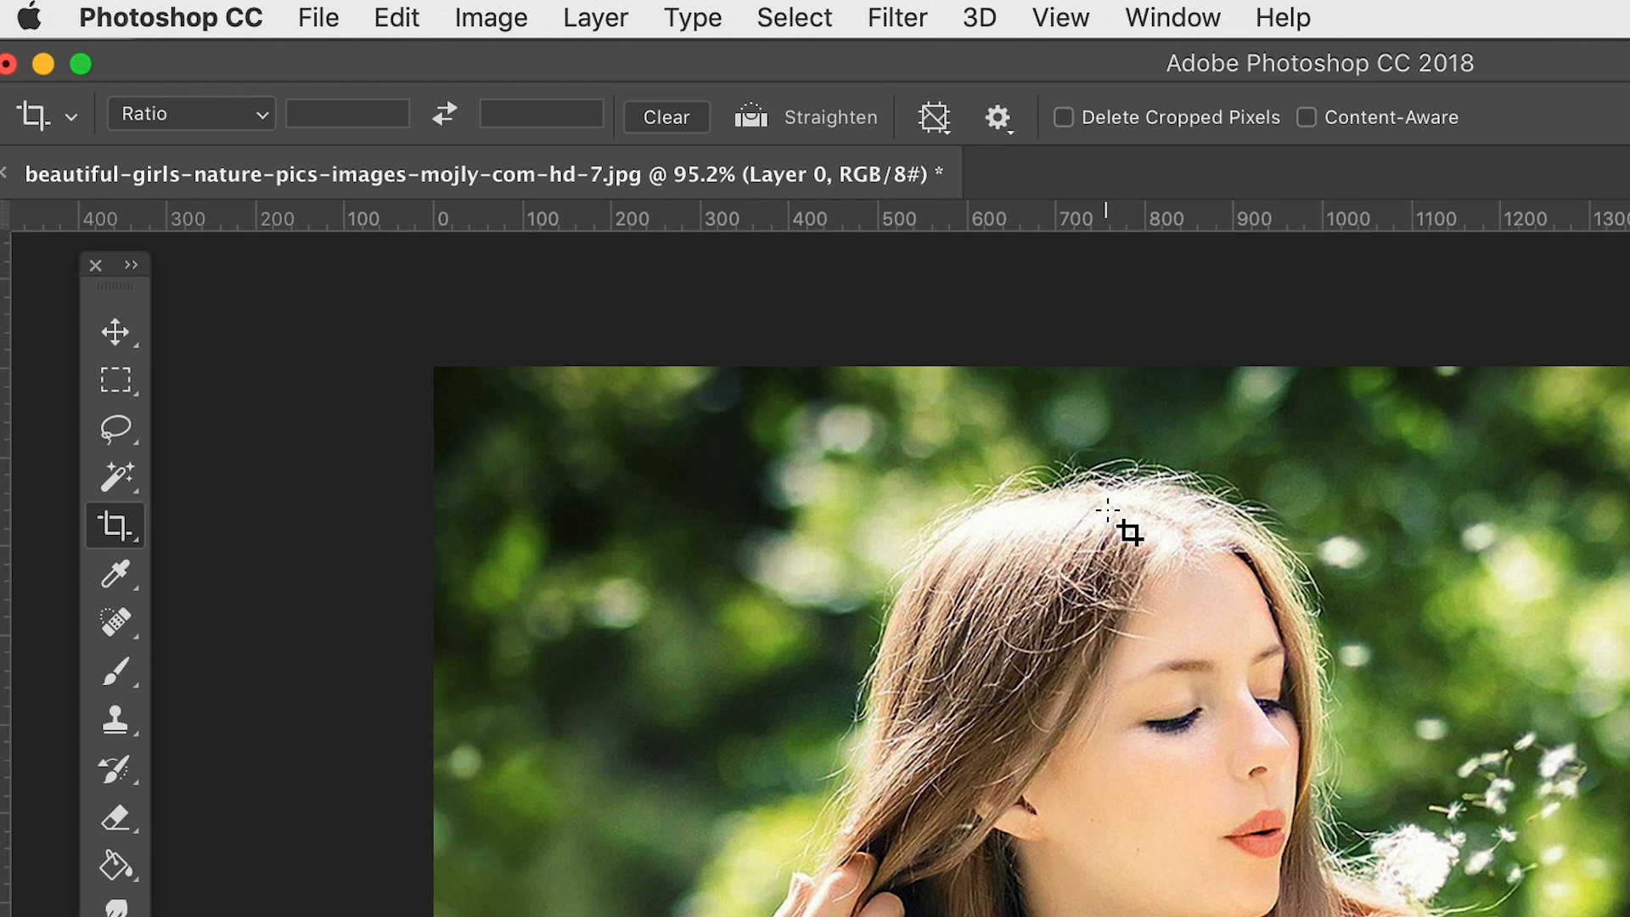
# - Set the crop ratio to 2 wide by 3 high, and swap the width and height values
pyautogui.click(350, 116)
pyautogui.write('2')
pyautogui.click(548, 110)
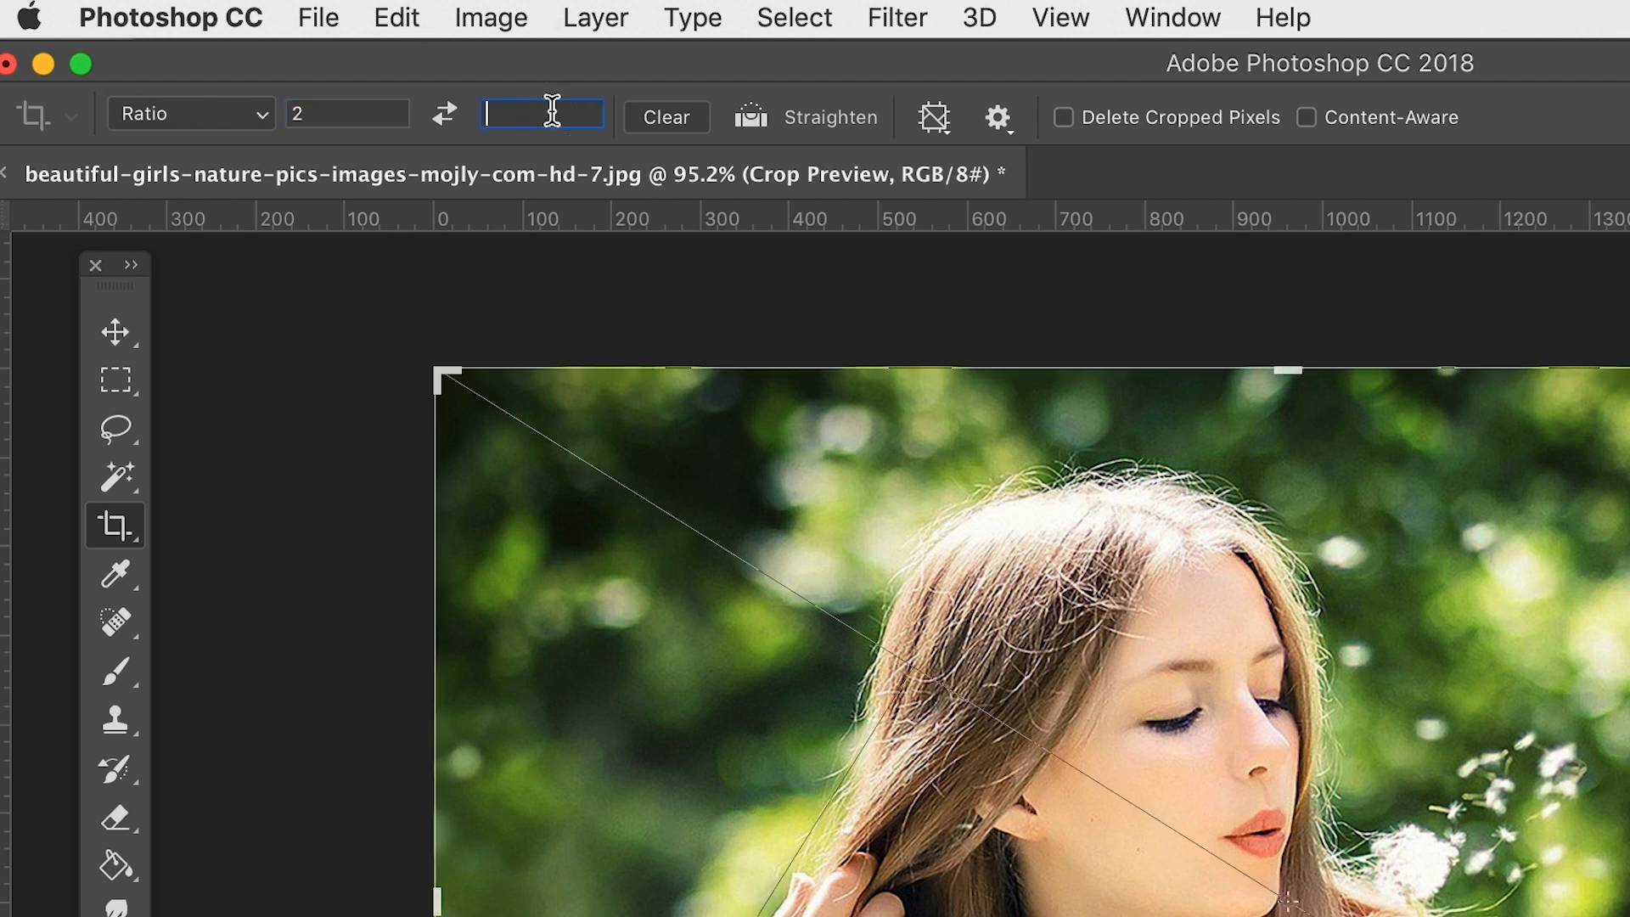
pyautogui.write('3')
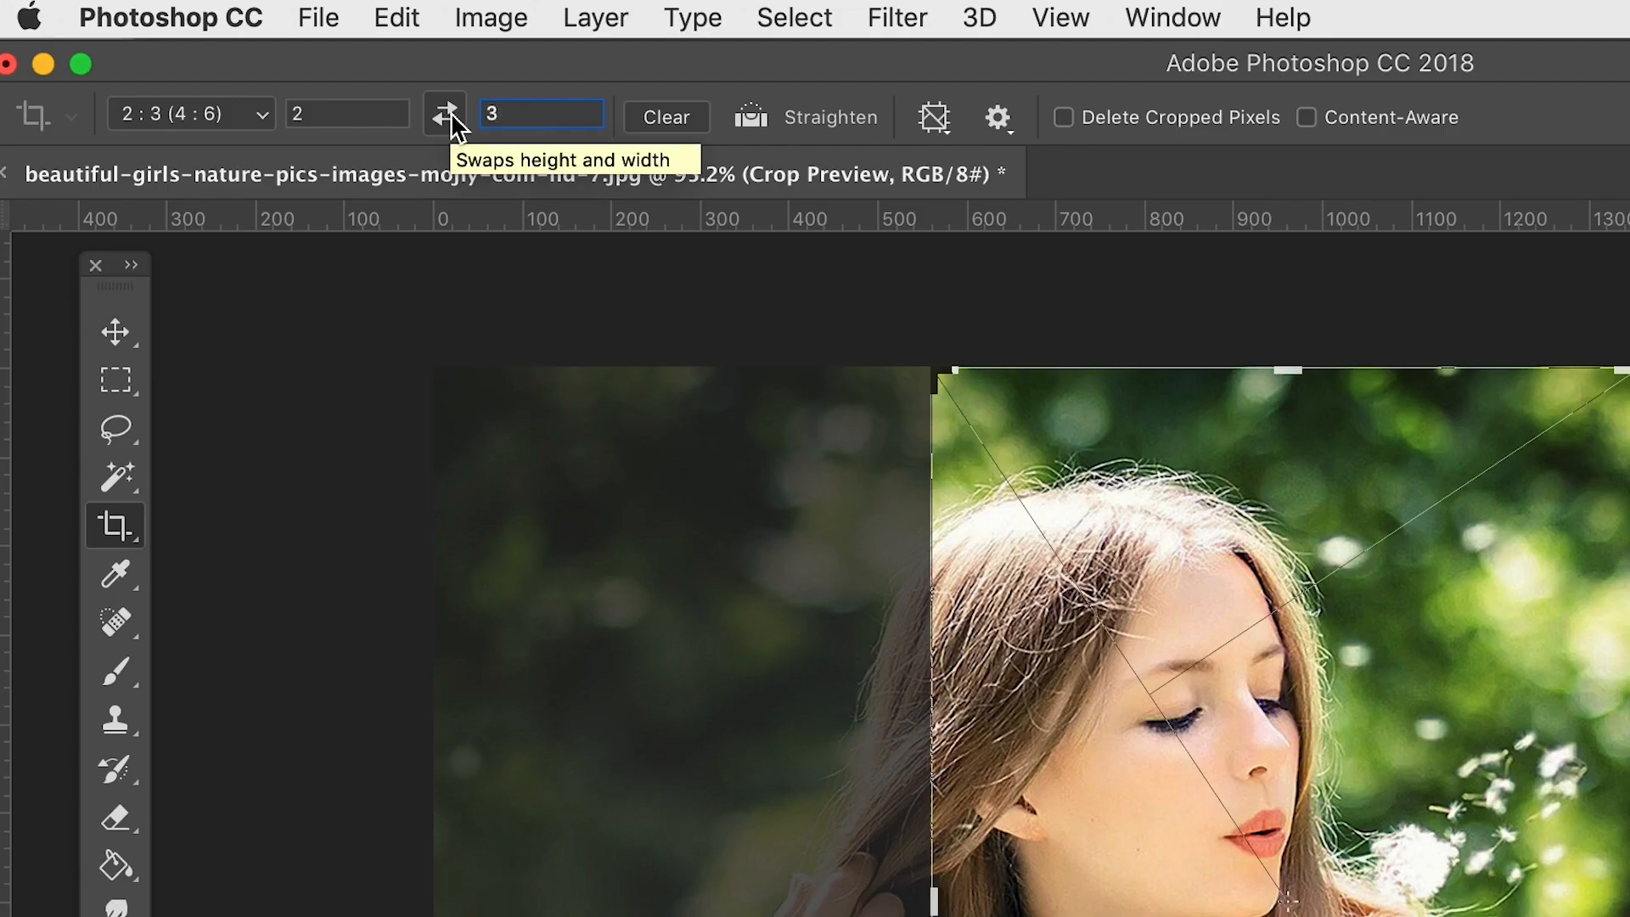
pyautogui.click(447, 116)
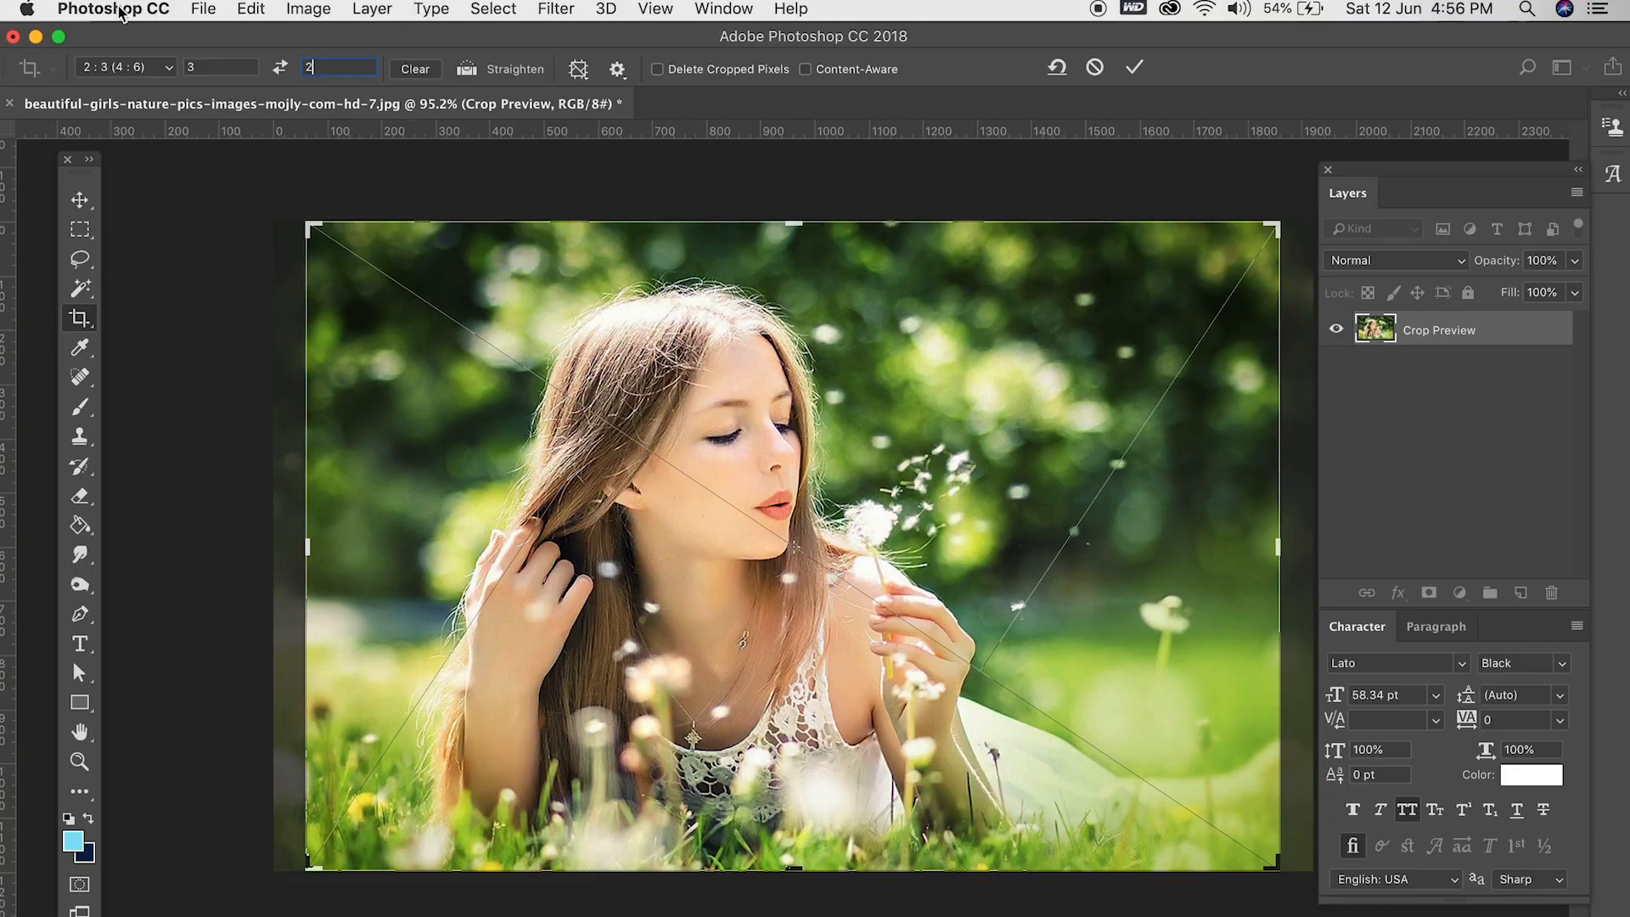
# - Check the crop preset list while keeping the 3 by 2 ratio, and reset the crop frame and its ratio values
pyautogui.click(128, 68)
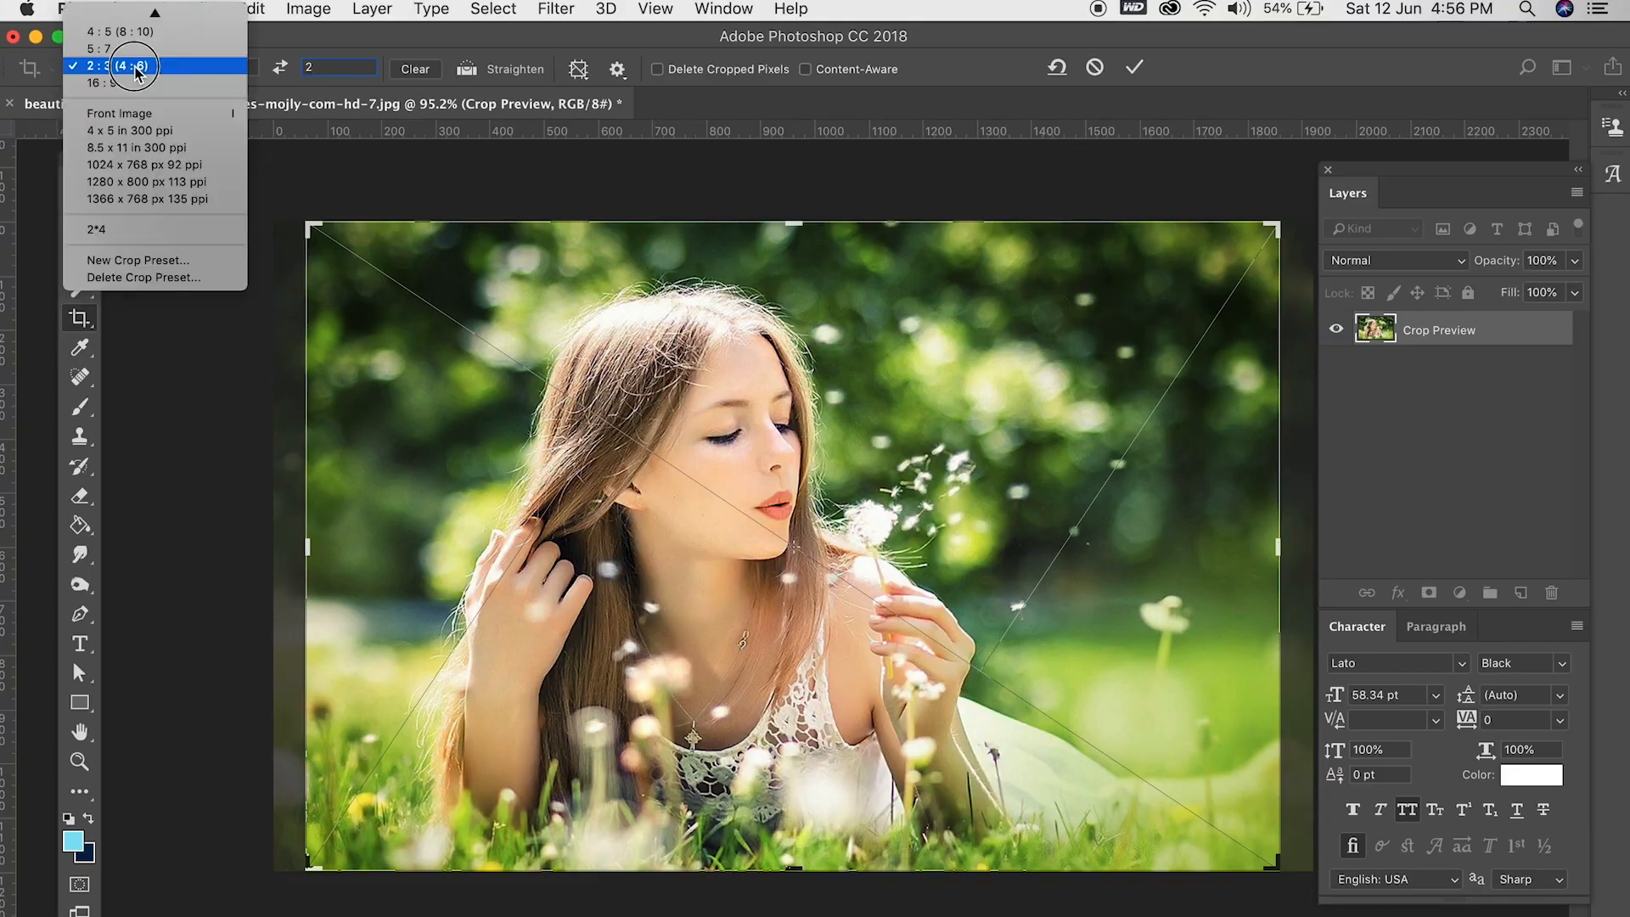
pyautogui.click(141, 16)
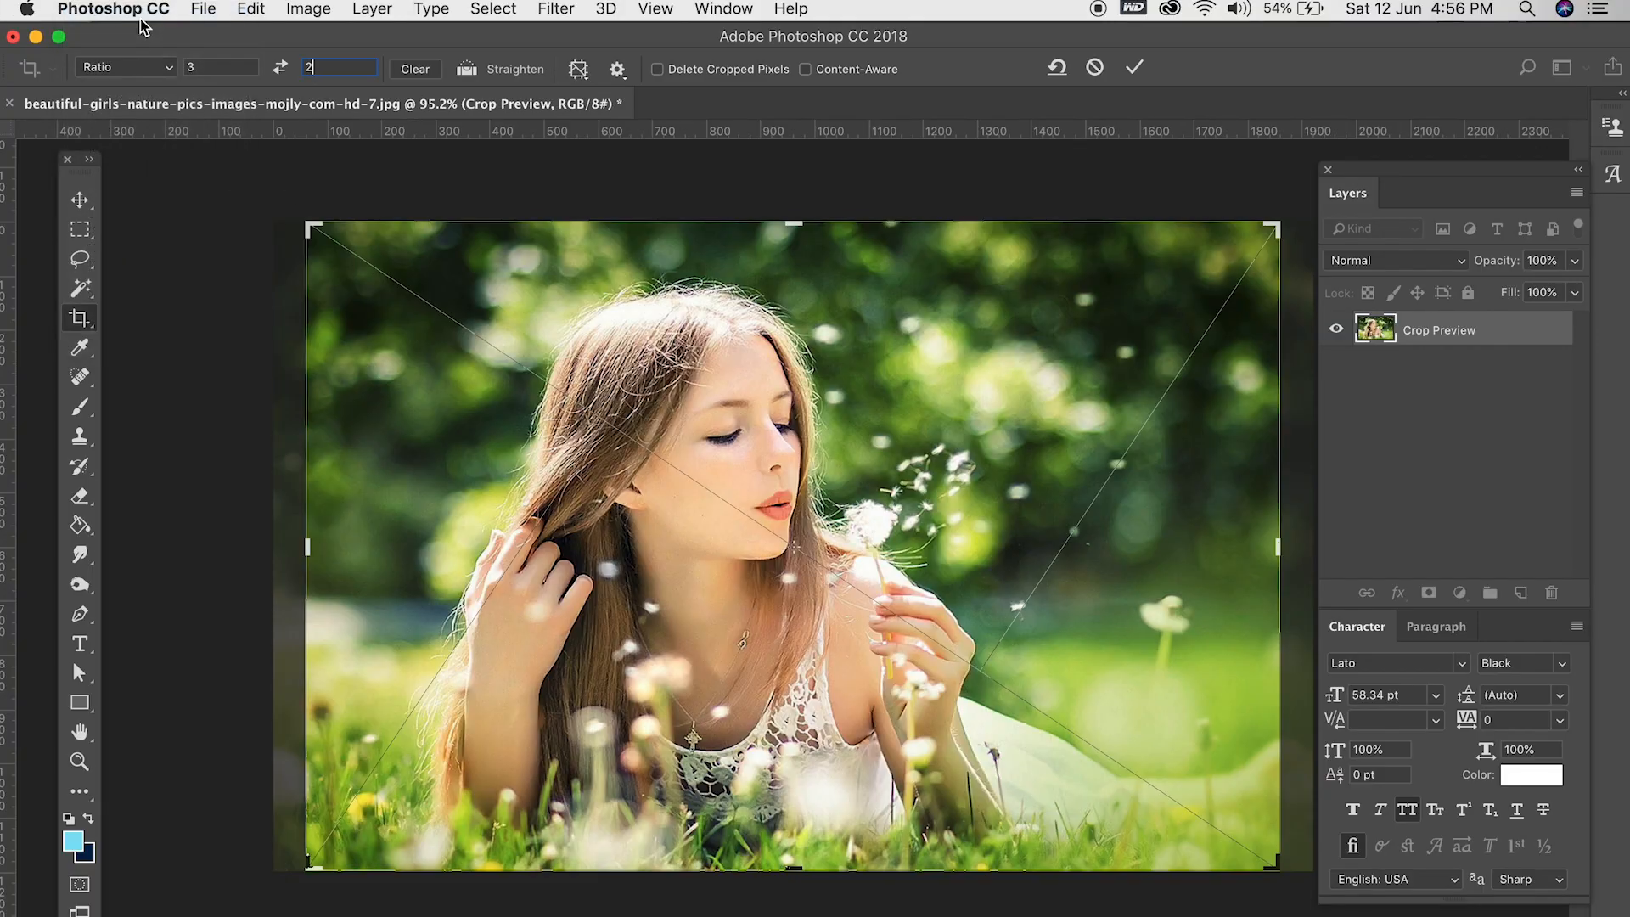
pyautogui.click(1058, 67)
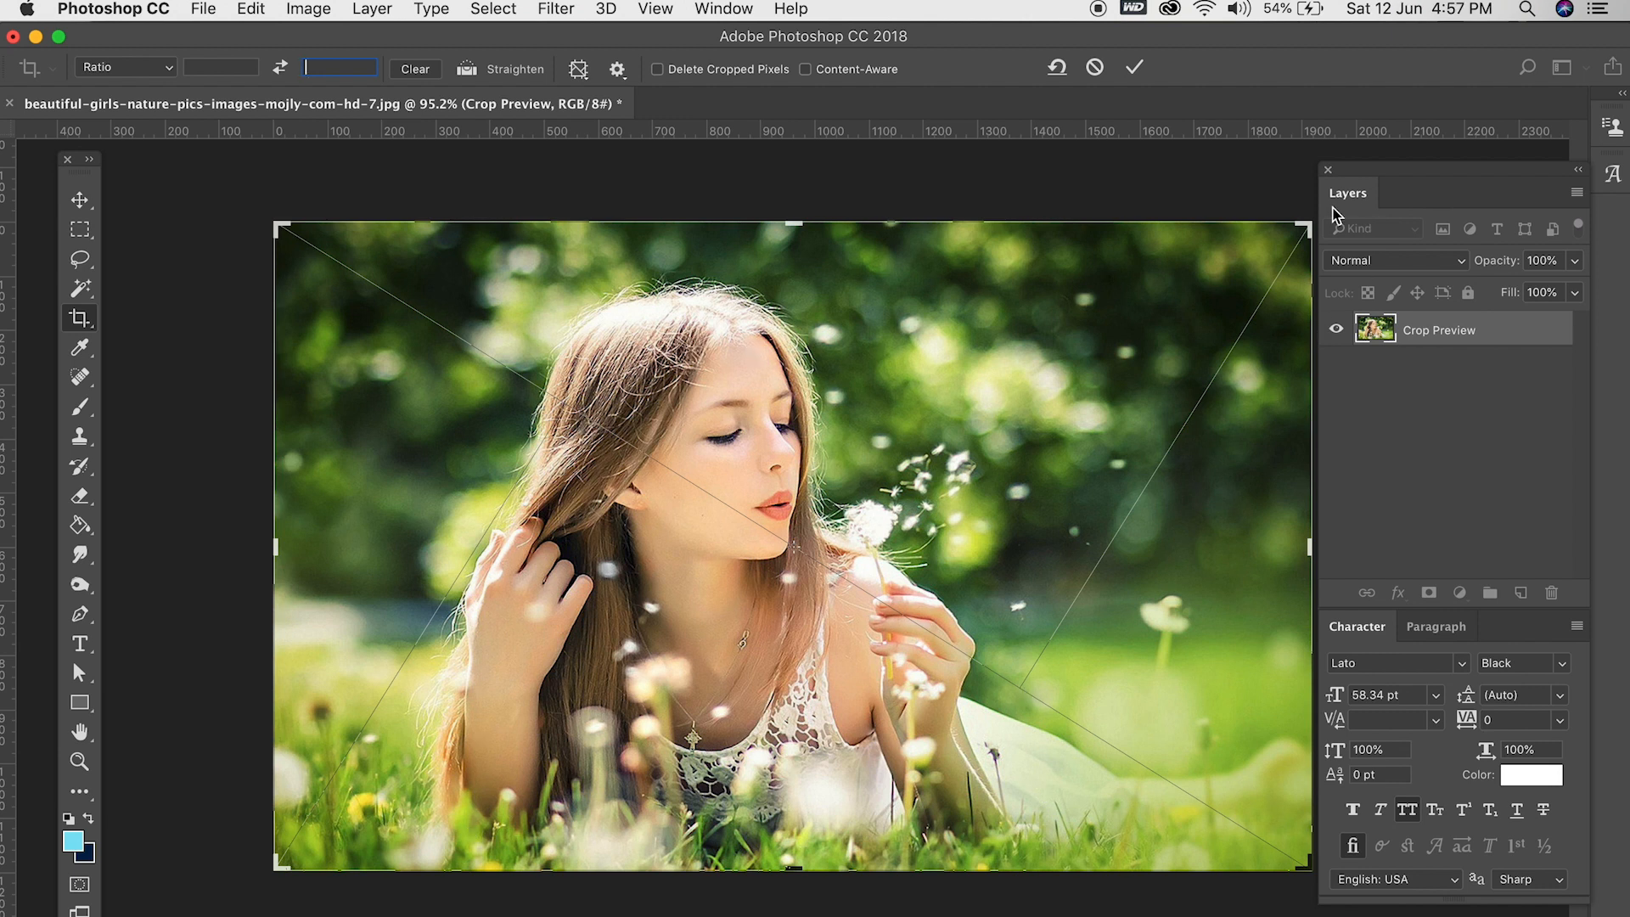
# - Shrink the crop frame around its centre, shift the photo inside it, and cancel the crop operation
pyautogui.moveTo(1306, 226); pyautogui.dragTo(1233, 287)
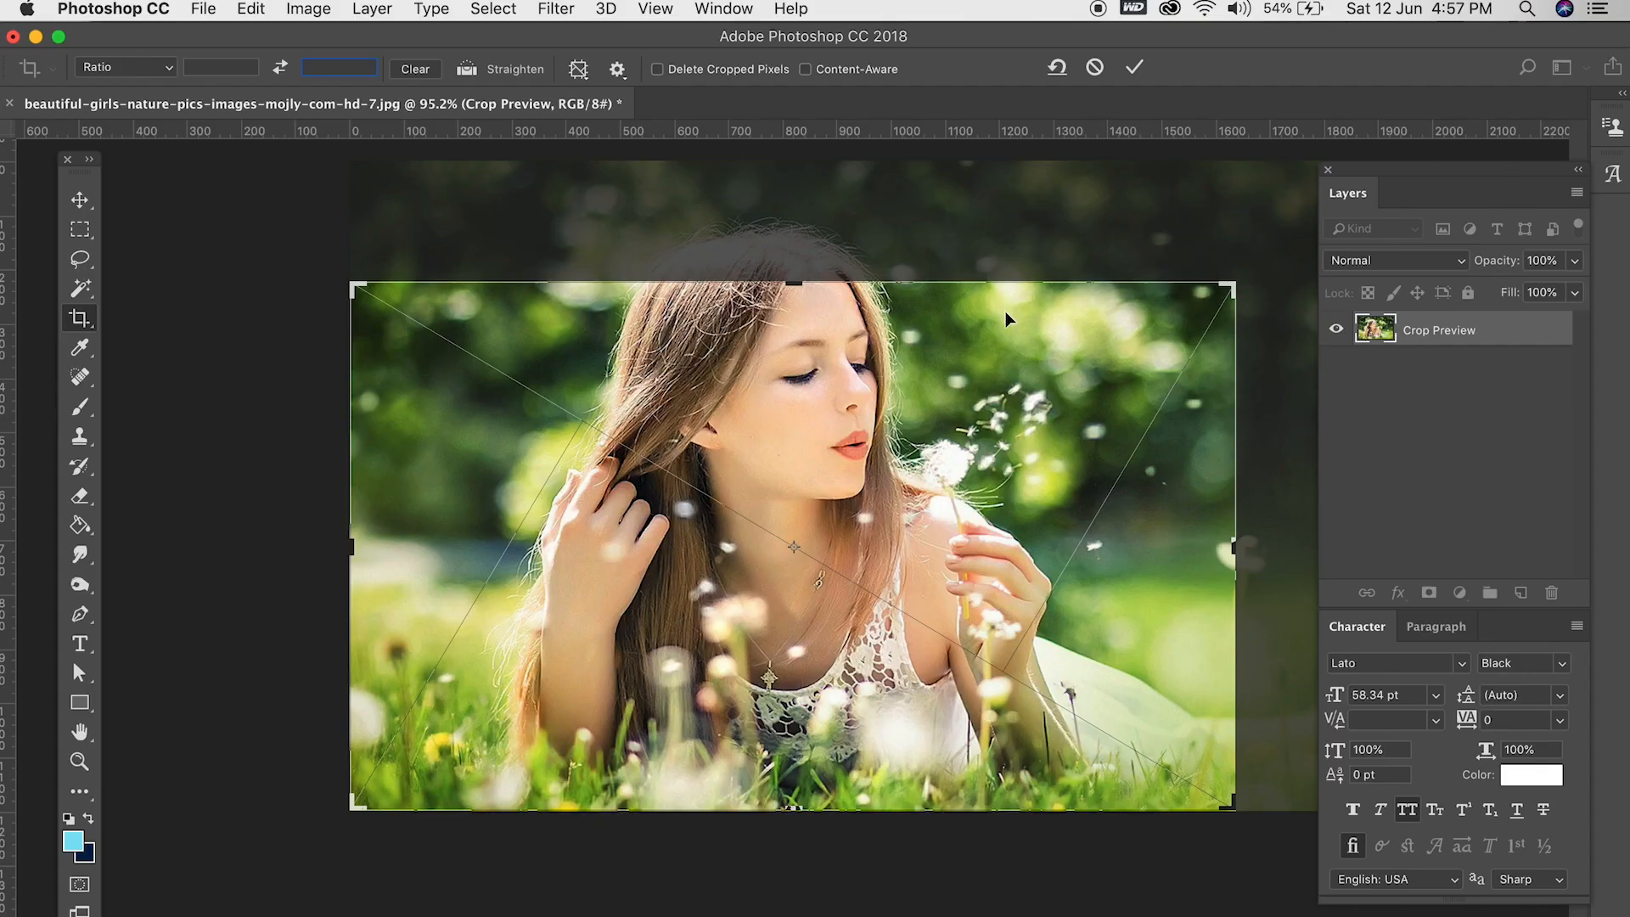
pyautogui.moveTo(994, 327); pyautogui.dragTo(844, 416)
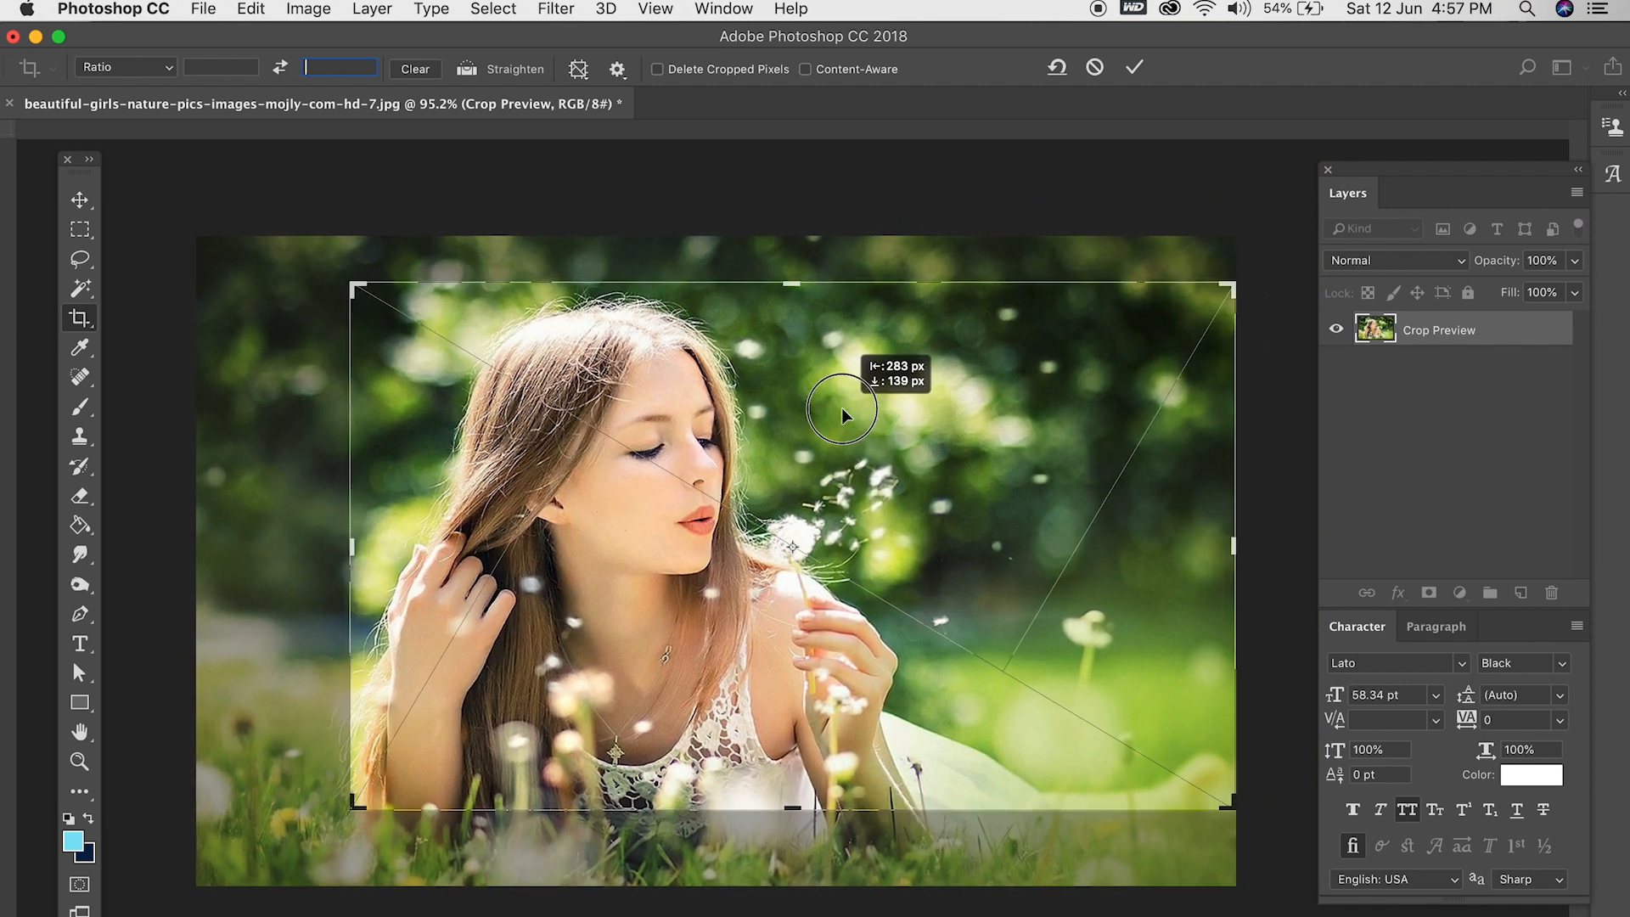
pyautogui.moveTo(843, 416); pyautogui.dragTo(844, 416)
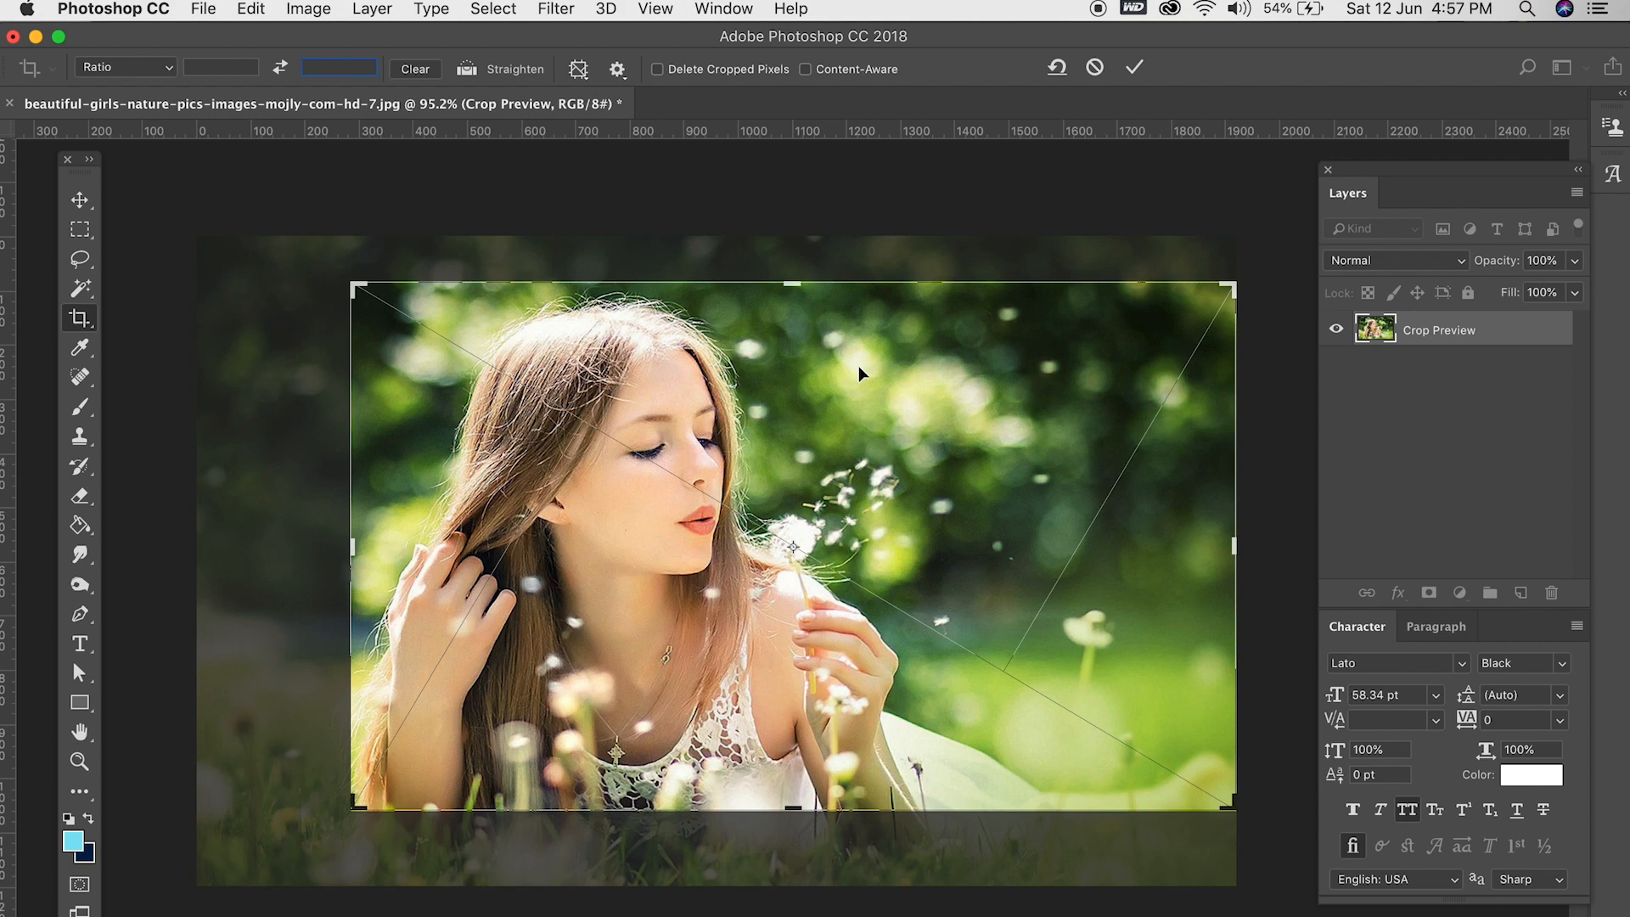
pyautogui.click(1094, 61)
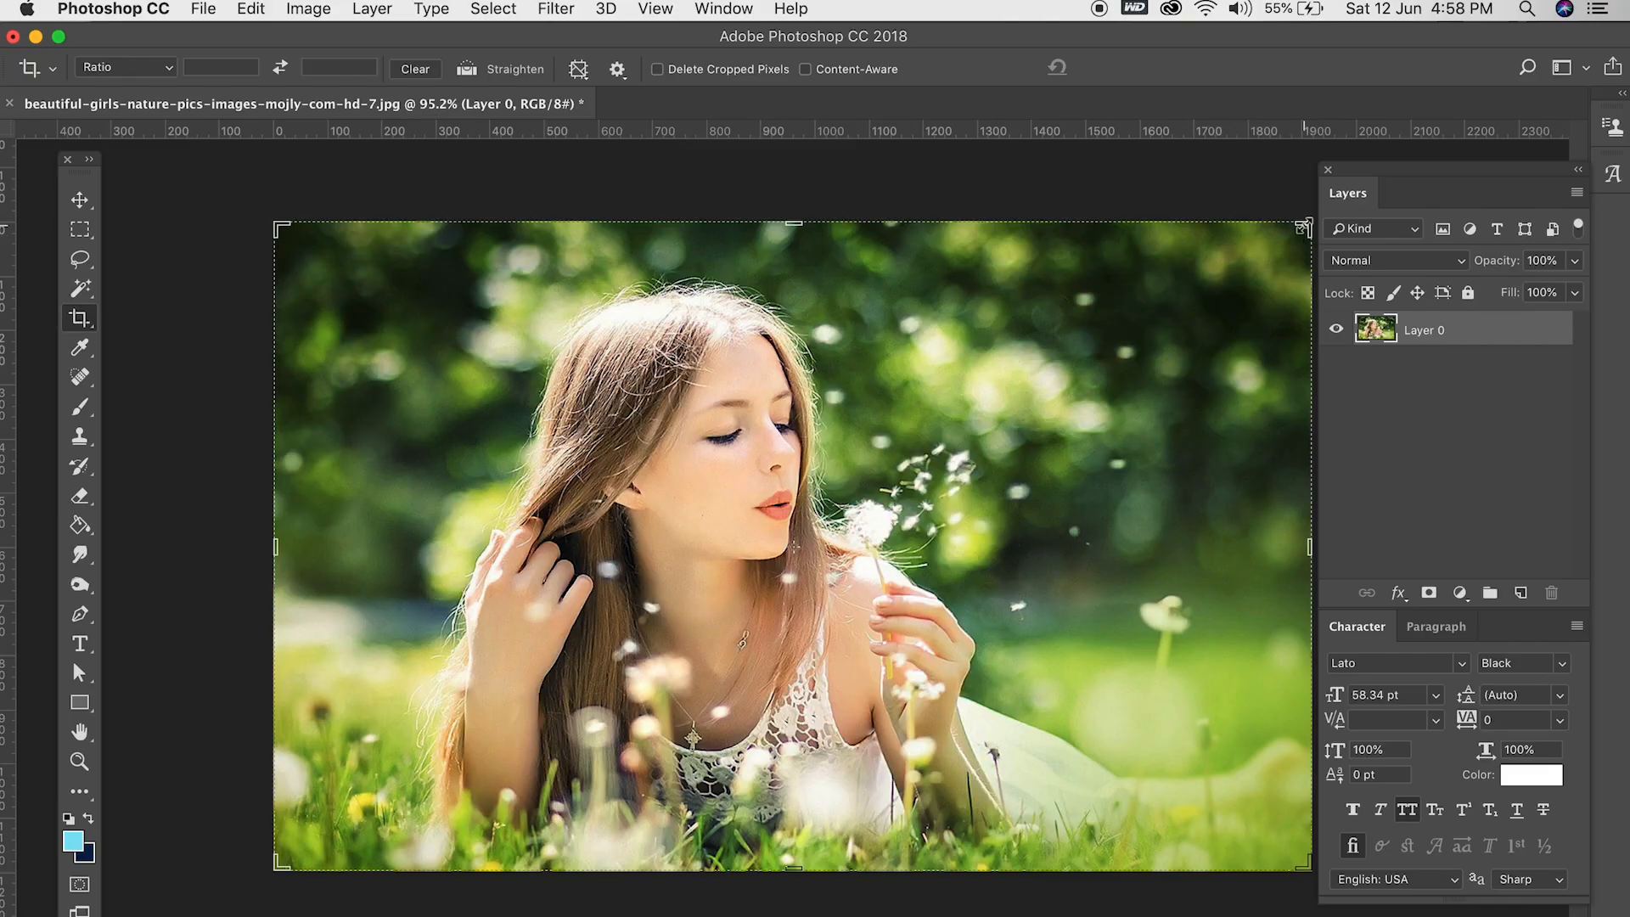
# - Turn on Delete Cropped Pixels and crop the photo to a tighter frame around the woman
pyautogui.moveTo(1302, 228)
pyautogui.mouseDown()
pyautogui.moveTo(1167, 285)
pyautogui.moveTo(1157, 270)
pyautogui.moveTo(1237, 254)
pyautogui.moveTo(1303, 215)
pyautogui.moveTo(1017, 389)
pyautogui.moveTo(1223, 282)
pyautogui.moveTo(1267, 246)
pyautogui.moveTo(1281, 204)
pyautogui.moveTo(1305, 217)
pyautogui.mouseUp()
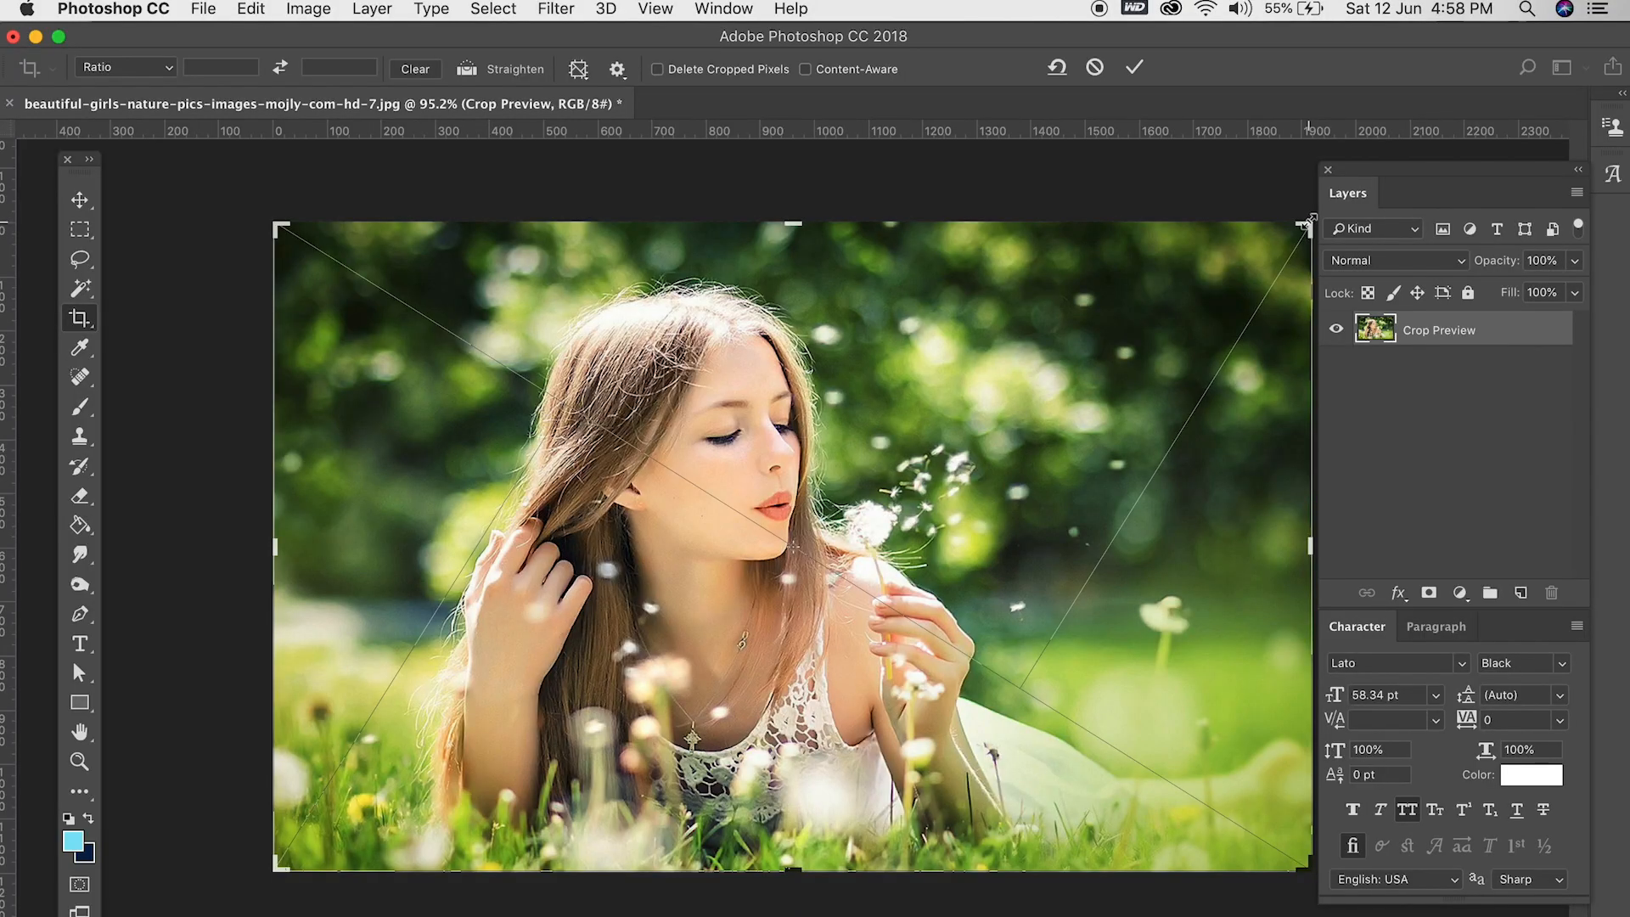
pyautogui.moveTo(1303, 231)
pyautogui.mouseDown()
pyautogui.moveTo(946, 466)
pyautogui.moveTo(1163, 331)
pyautogui.mouseUp()
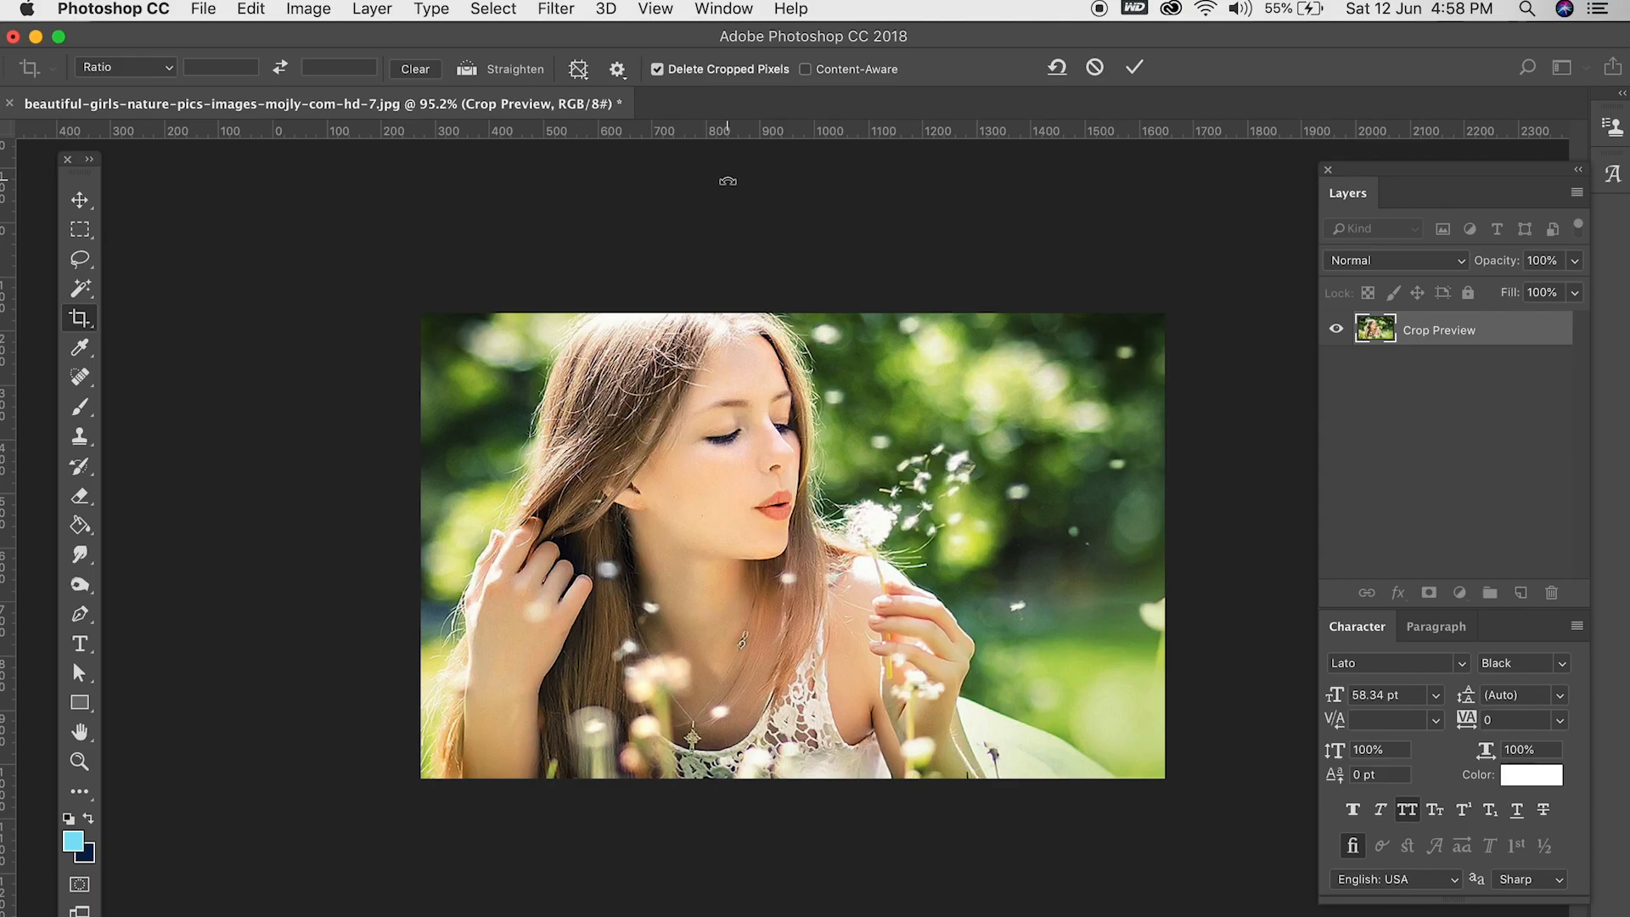
pyautogui.press('Return')
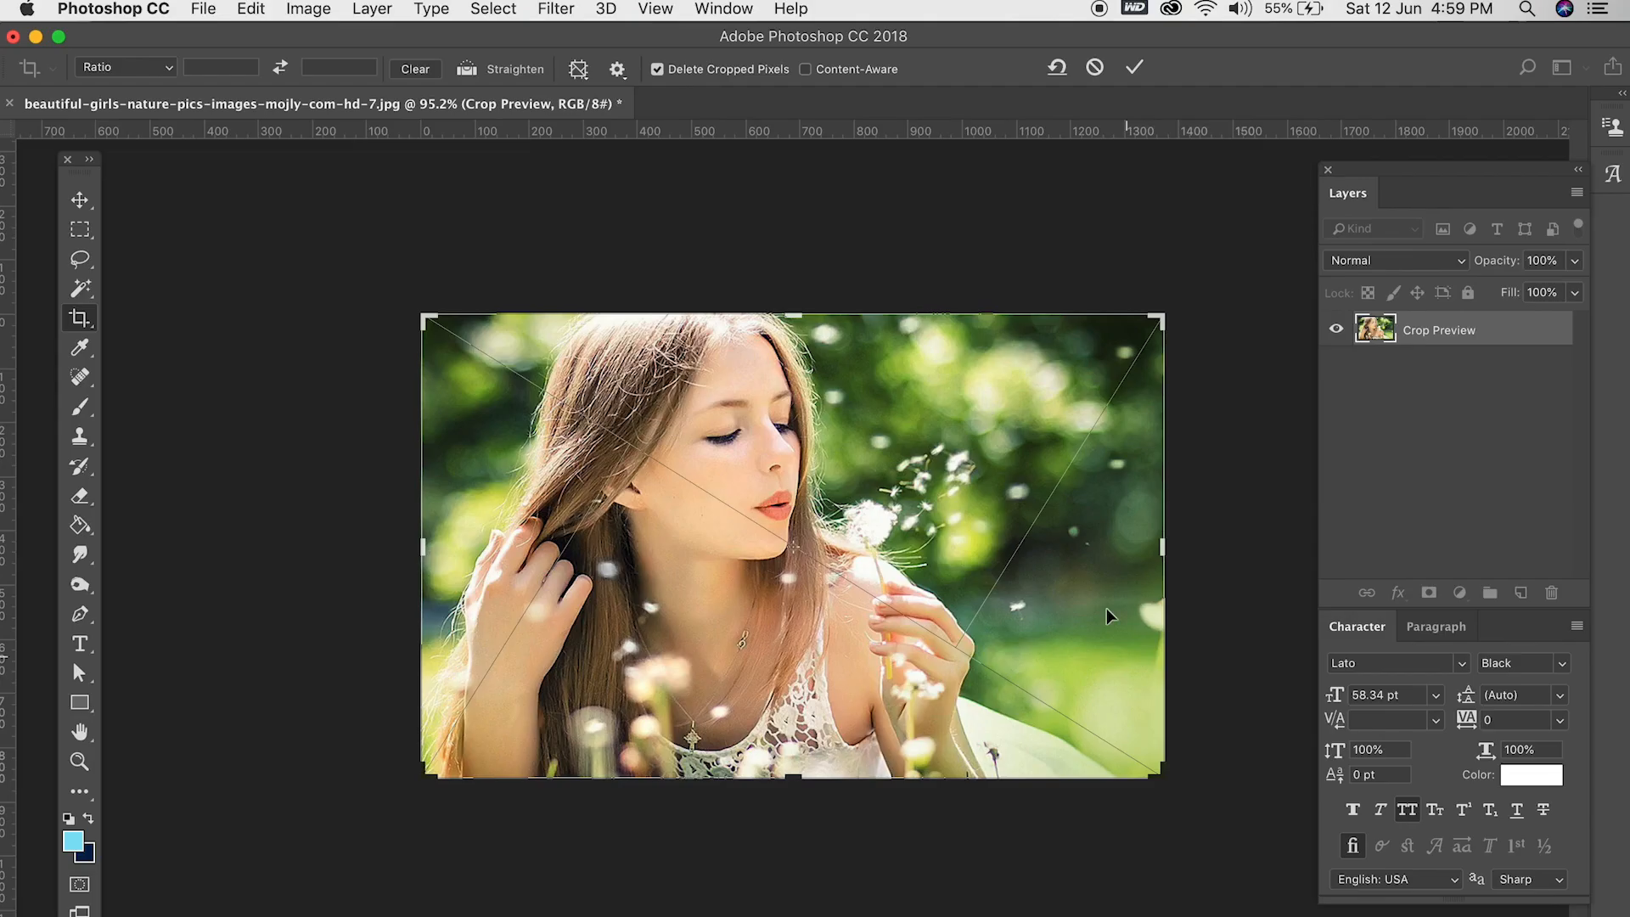
# - Extend the crop frame beyond the photo's left and top edges, and reset the frame
pyautogui.moveTo(420, 550); pyautogui.dragTo(333, 556)
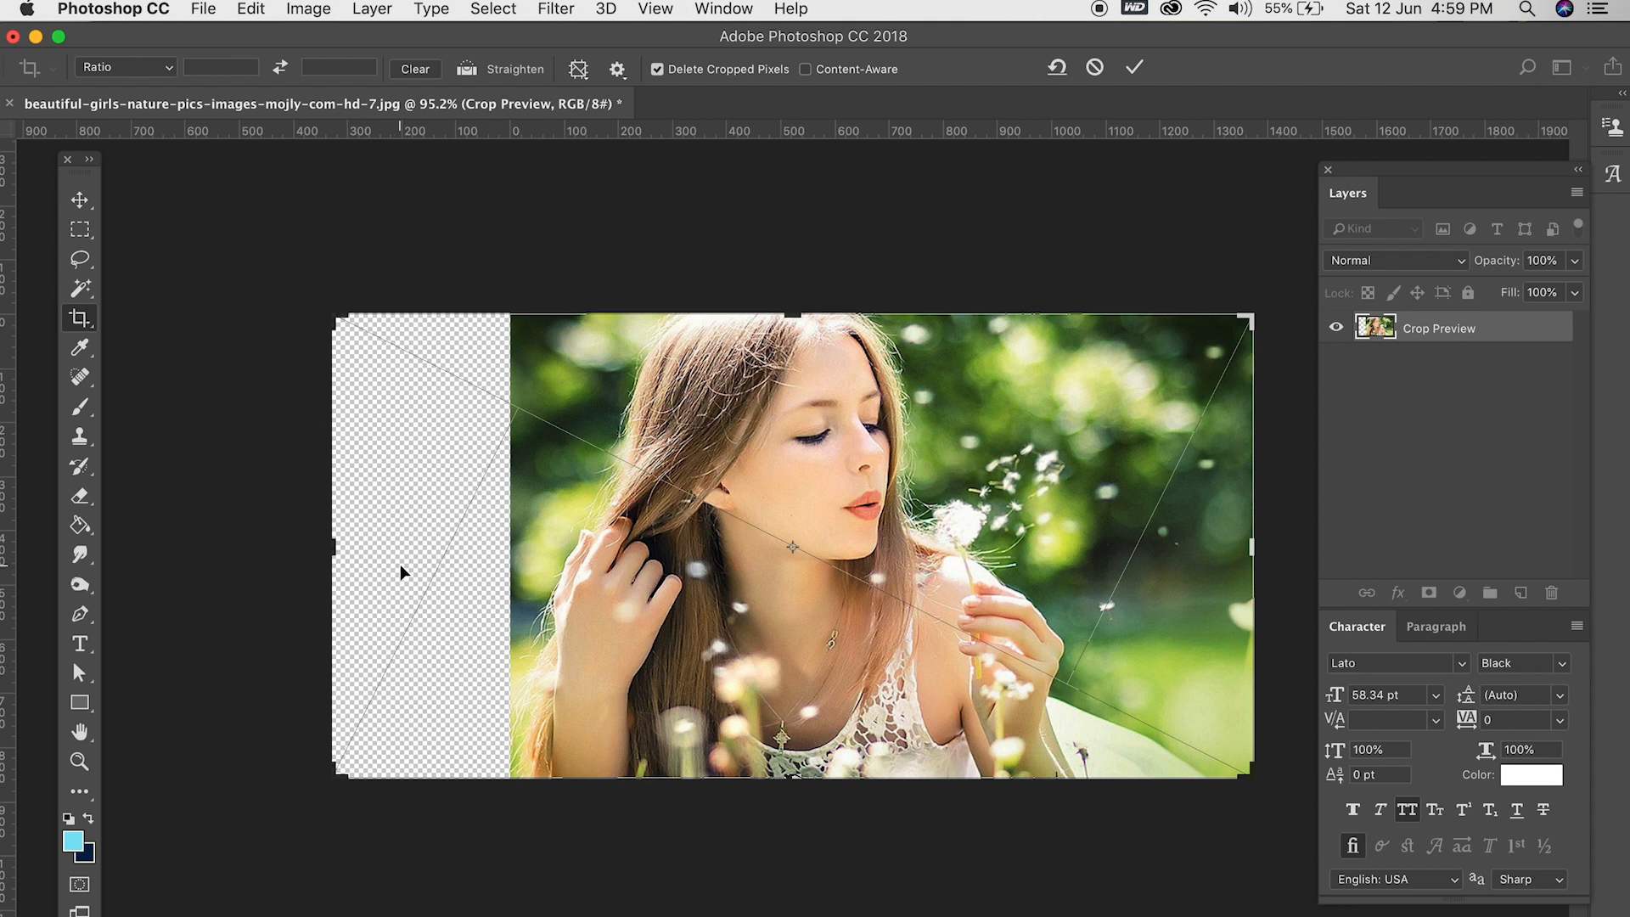
pyautogui.moveTo(791, 306); pyautogui.dragTo(800, 273)
pyautogui.click(1056, 70)
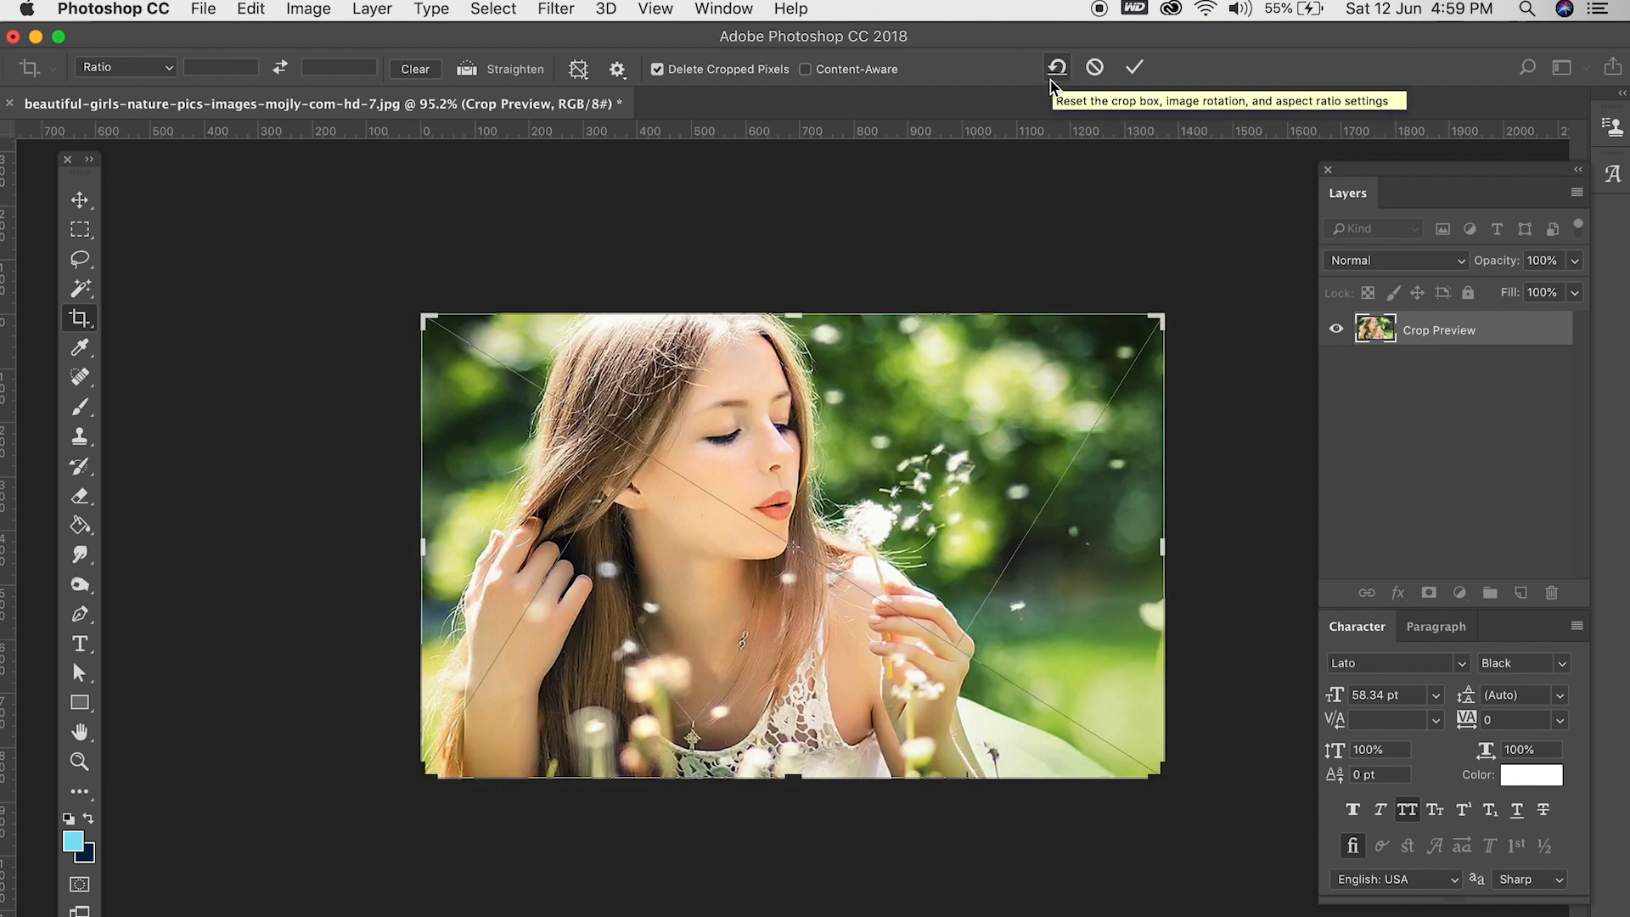
# - Close the crop operation and revert the photo to its last saved version
pyautogui.press('Return')
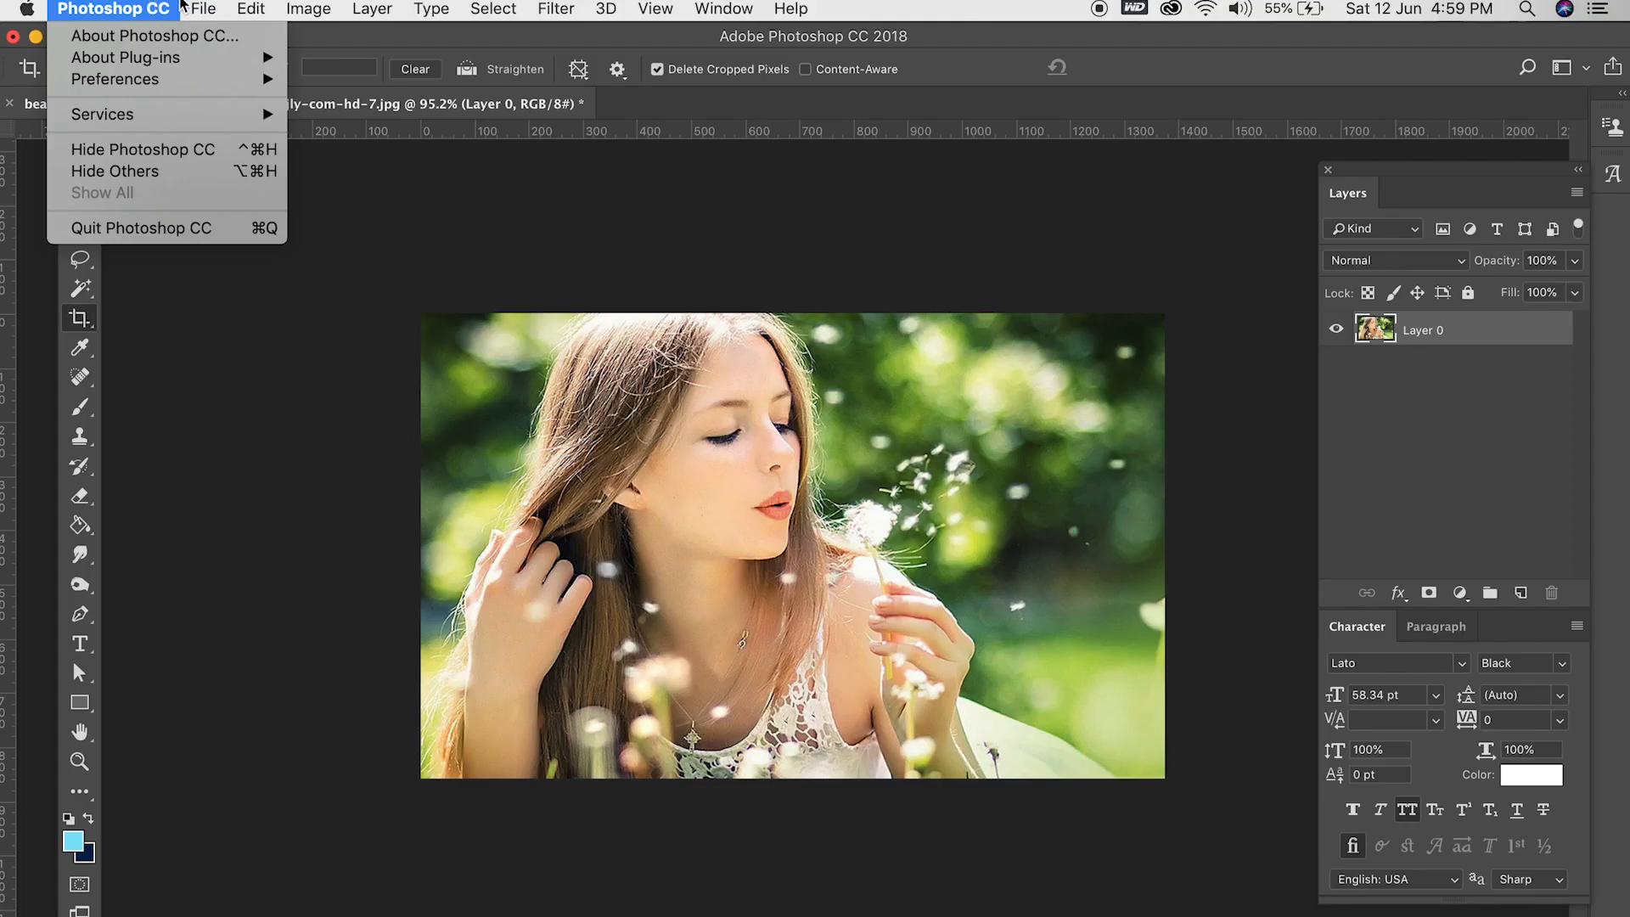
pyautogui.moveTo(204, 10)
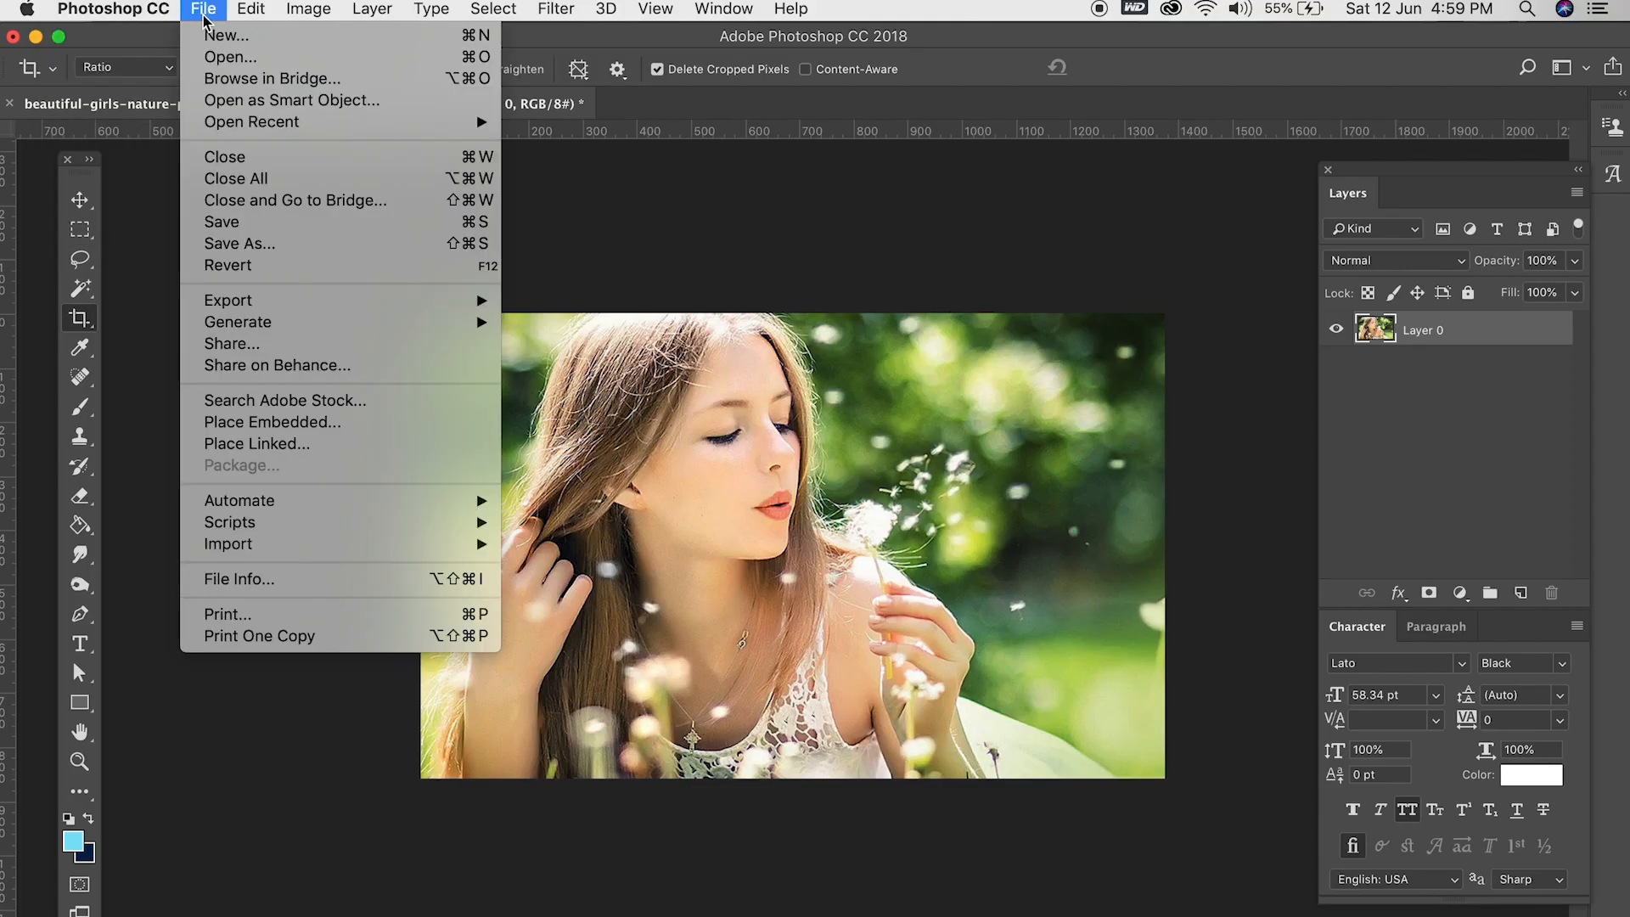
pyautogui.click(257, 274)
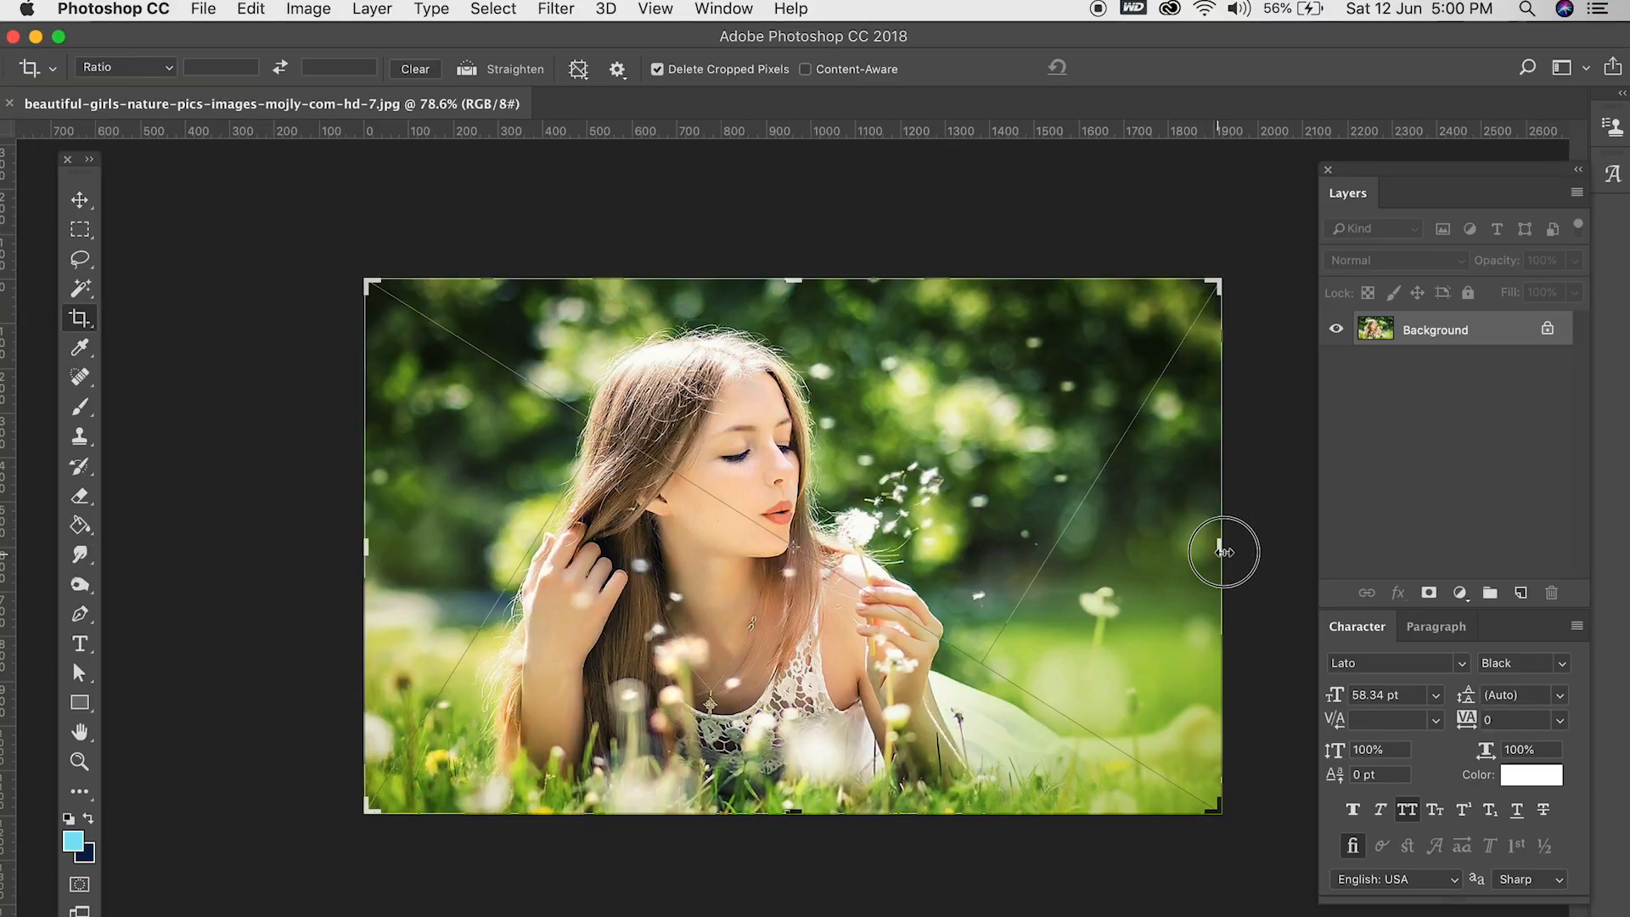
# - Extend the canvas past the photo's right edge with Content-Aware on and Delete Cropped Pixels off, and commit the crop
pyautogui.moveTo(1224, 546); pyautogui.dragTo(1263, 550)
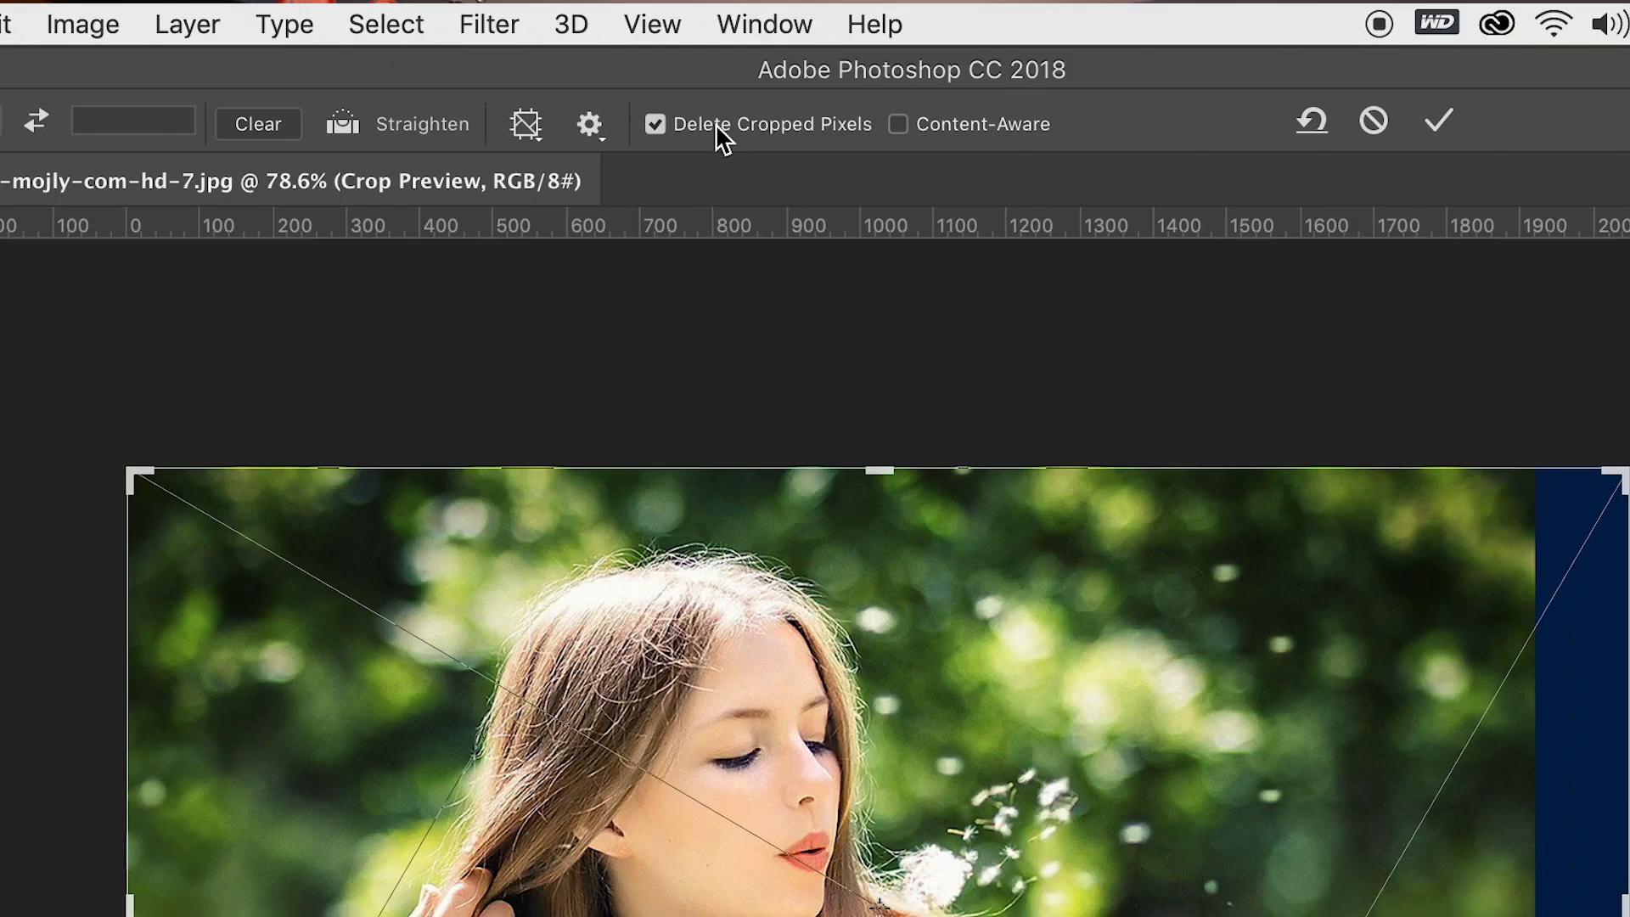
pyautogui.click(722, 136)
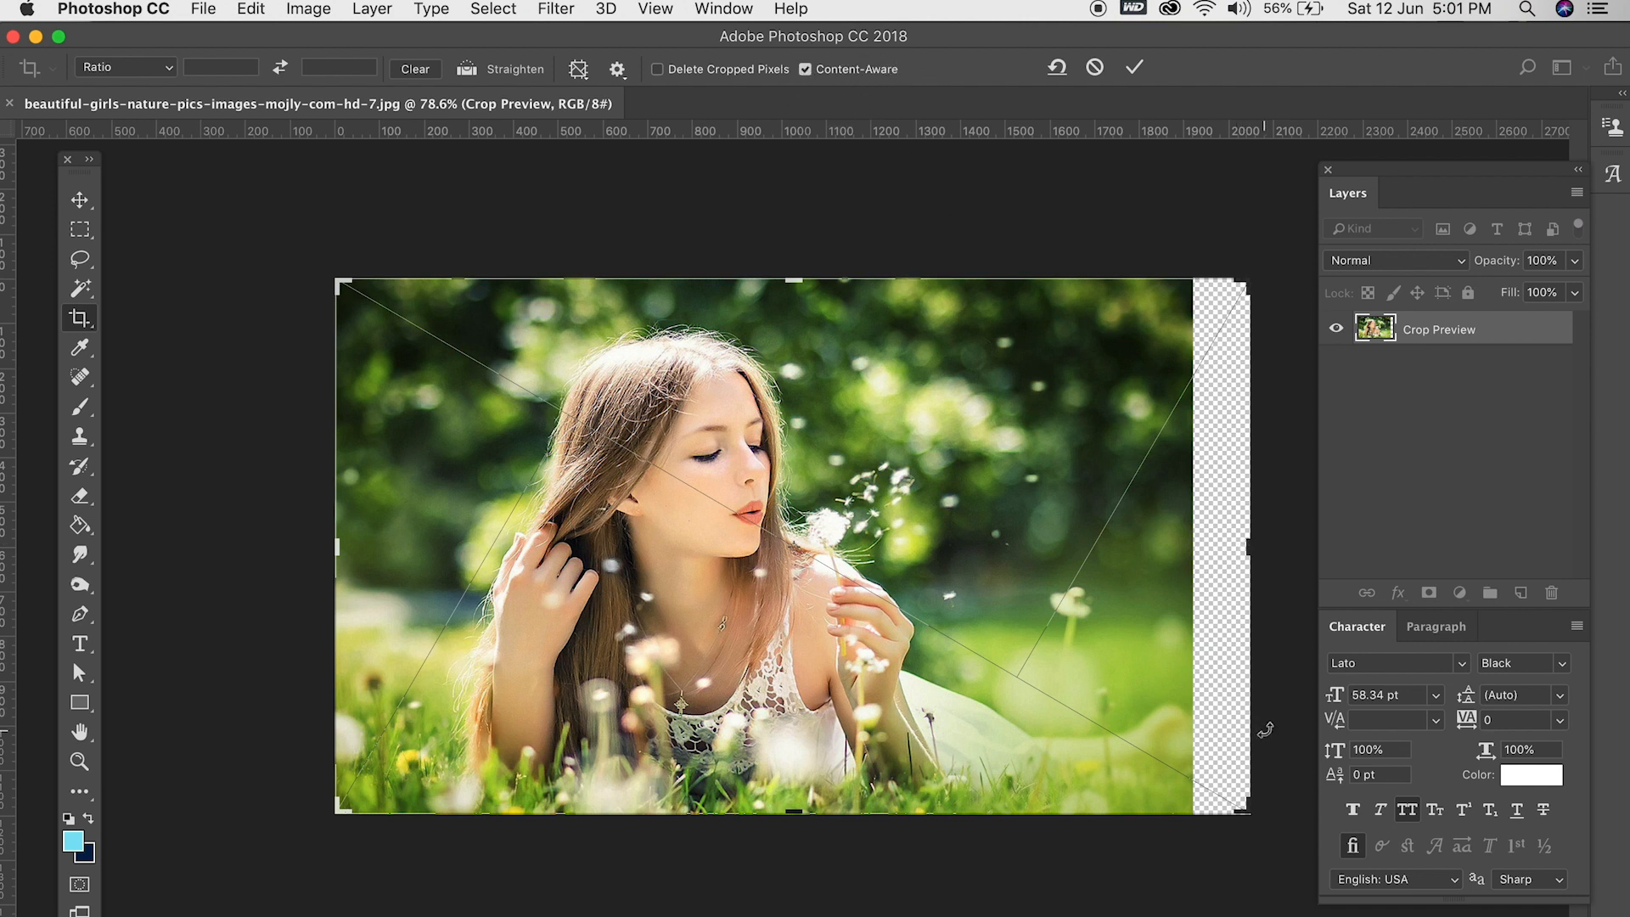
pyautogui.press('Return')
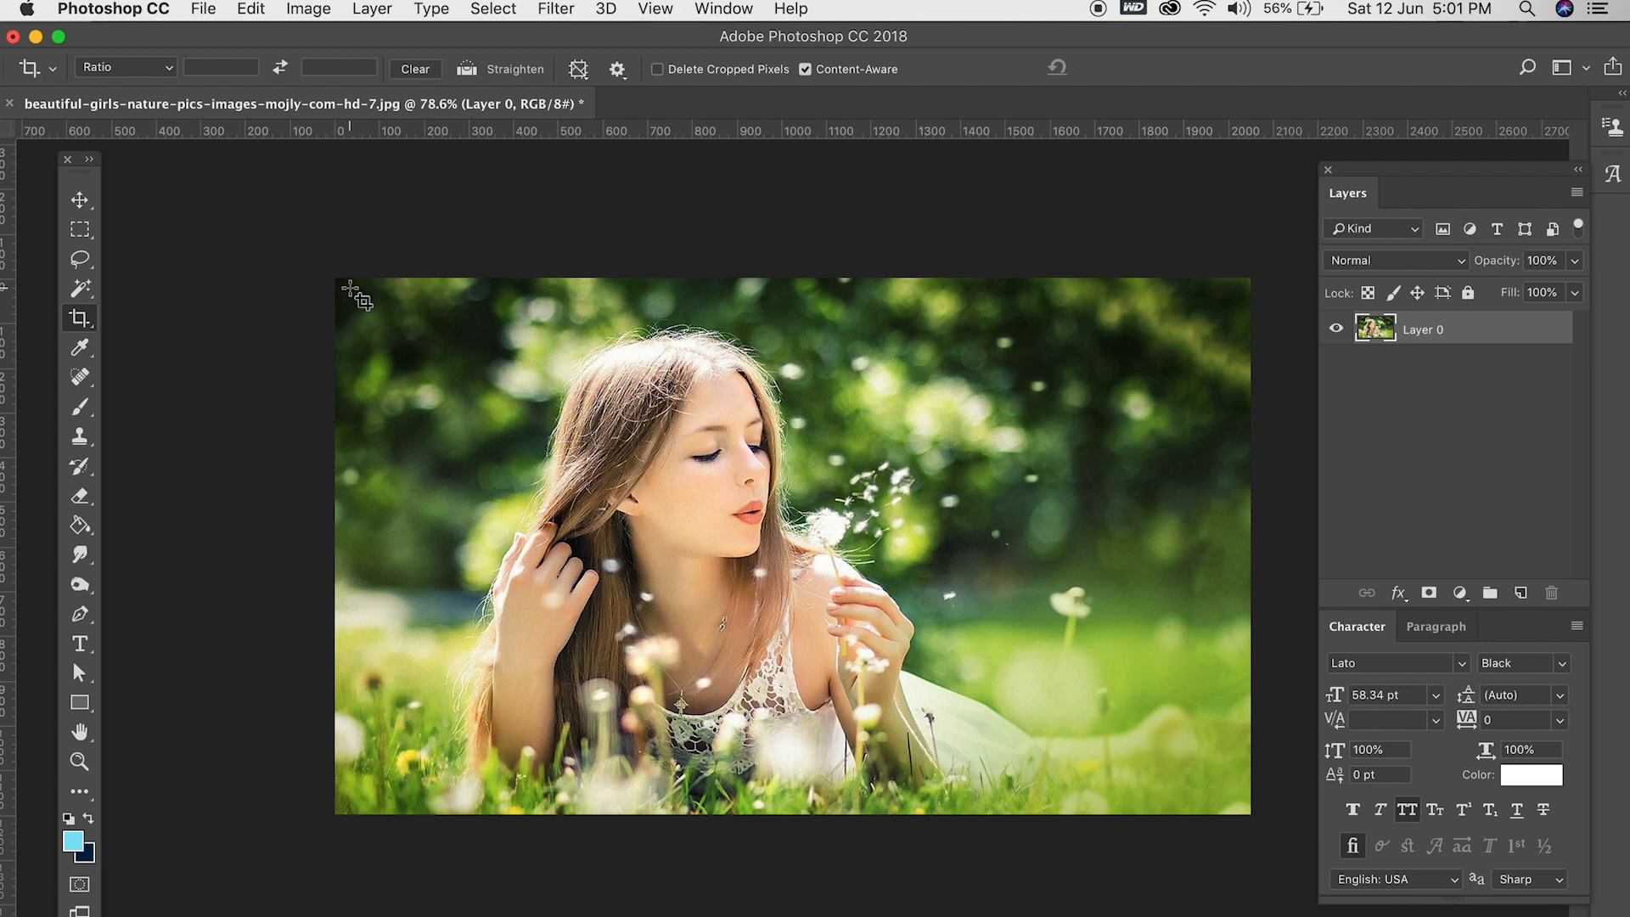
# - Extend the canvas past the photo's top and left edges with Content-Aware cropping, committing each extension
pyautogui.click(350, 290)
pyautogui.moveTo(796, 278); pyautogui.dragTo(798, 253)
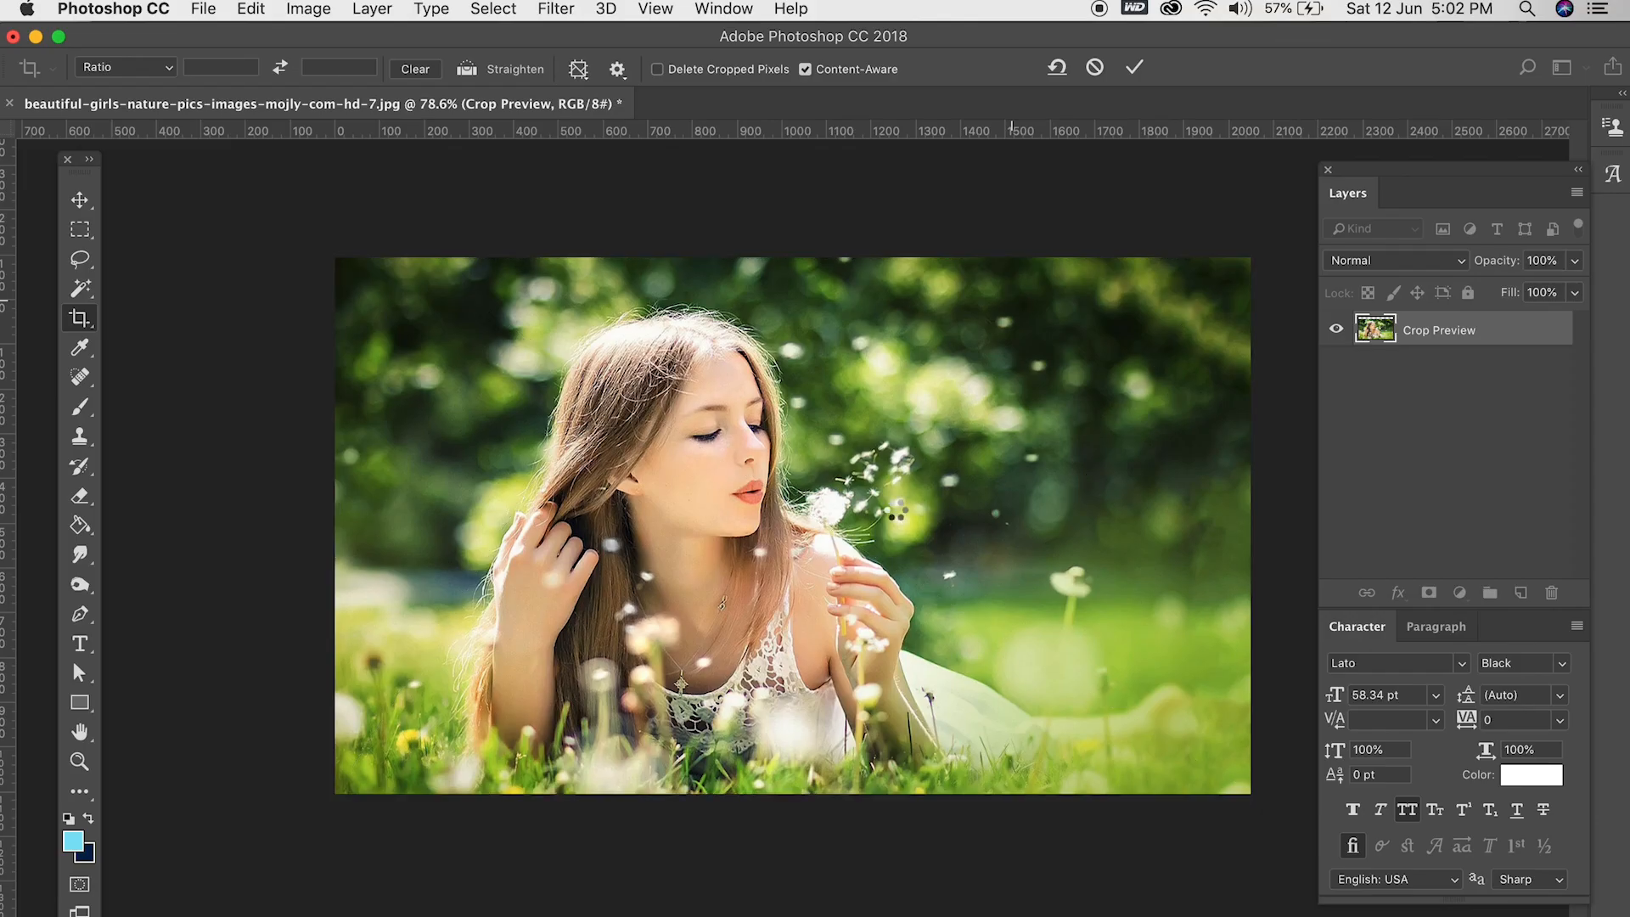
pyautogui.press('Return')
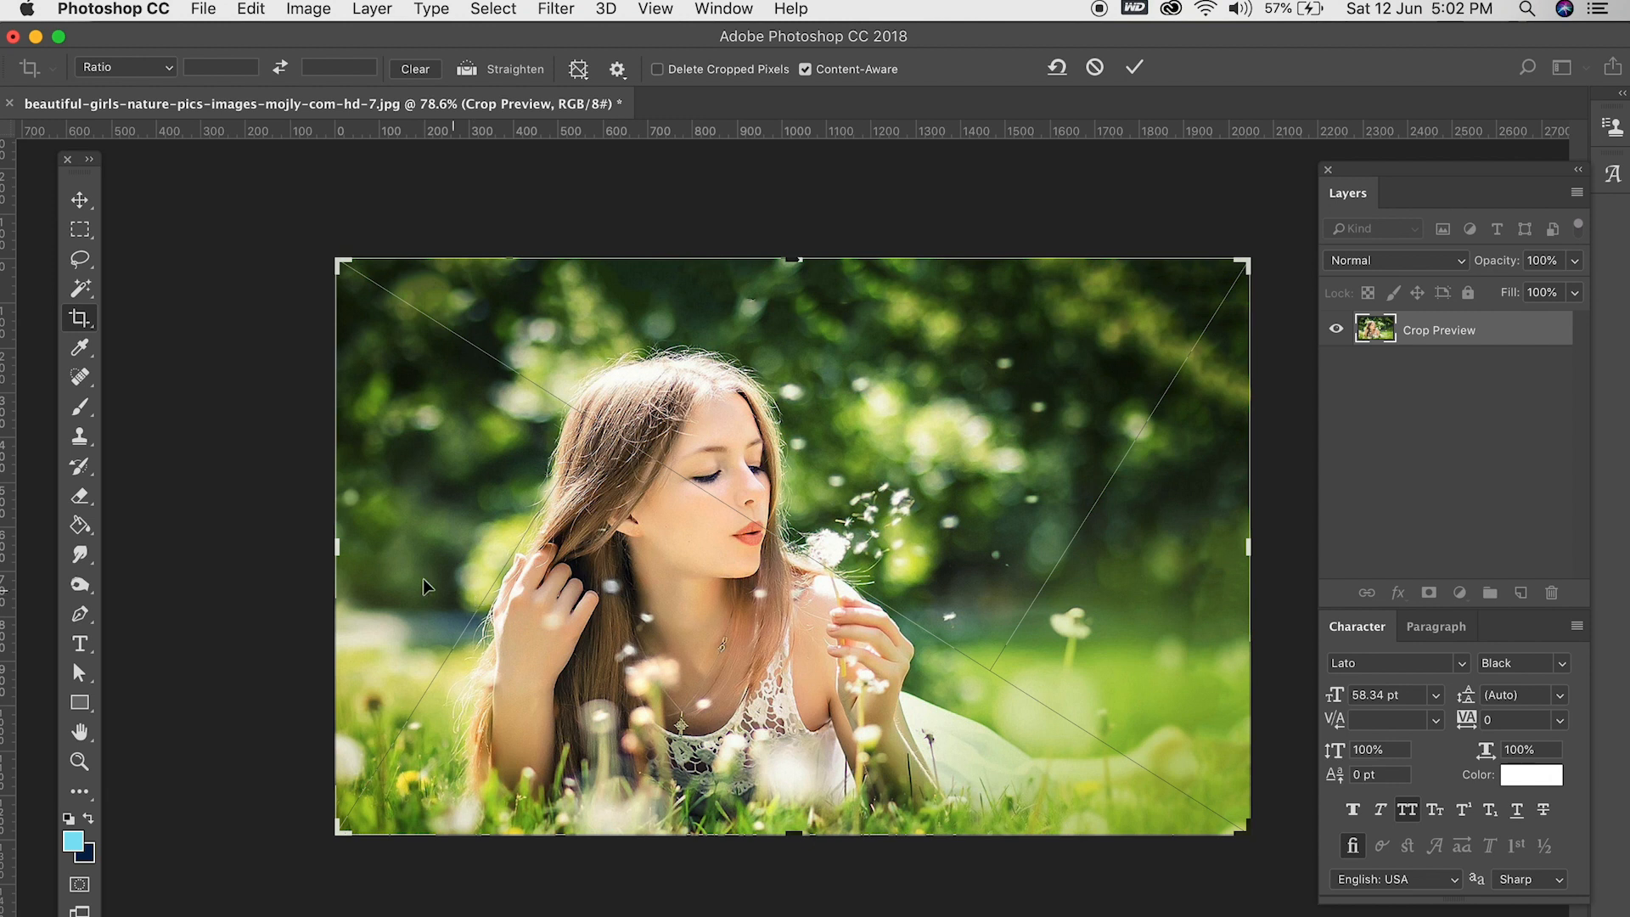
pyautogui.moveTo(338, 547); pyautogui.dragTo(315, 546)
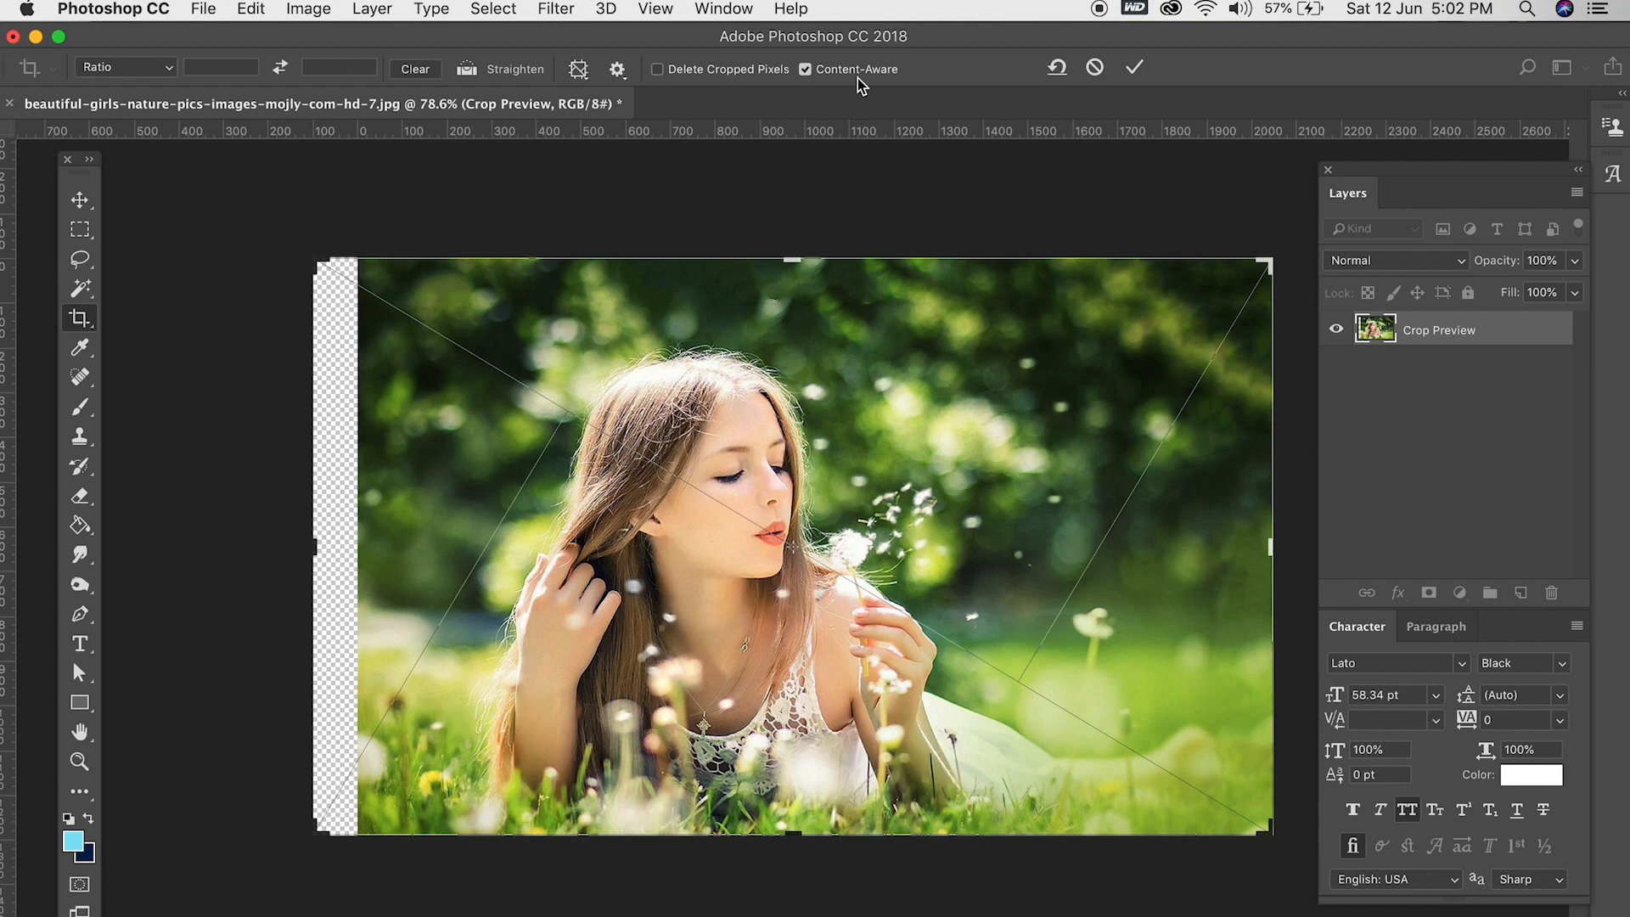
pyautogui.press('Return')
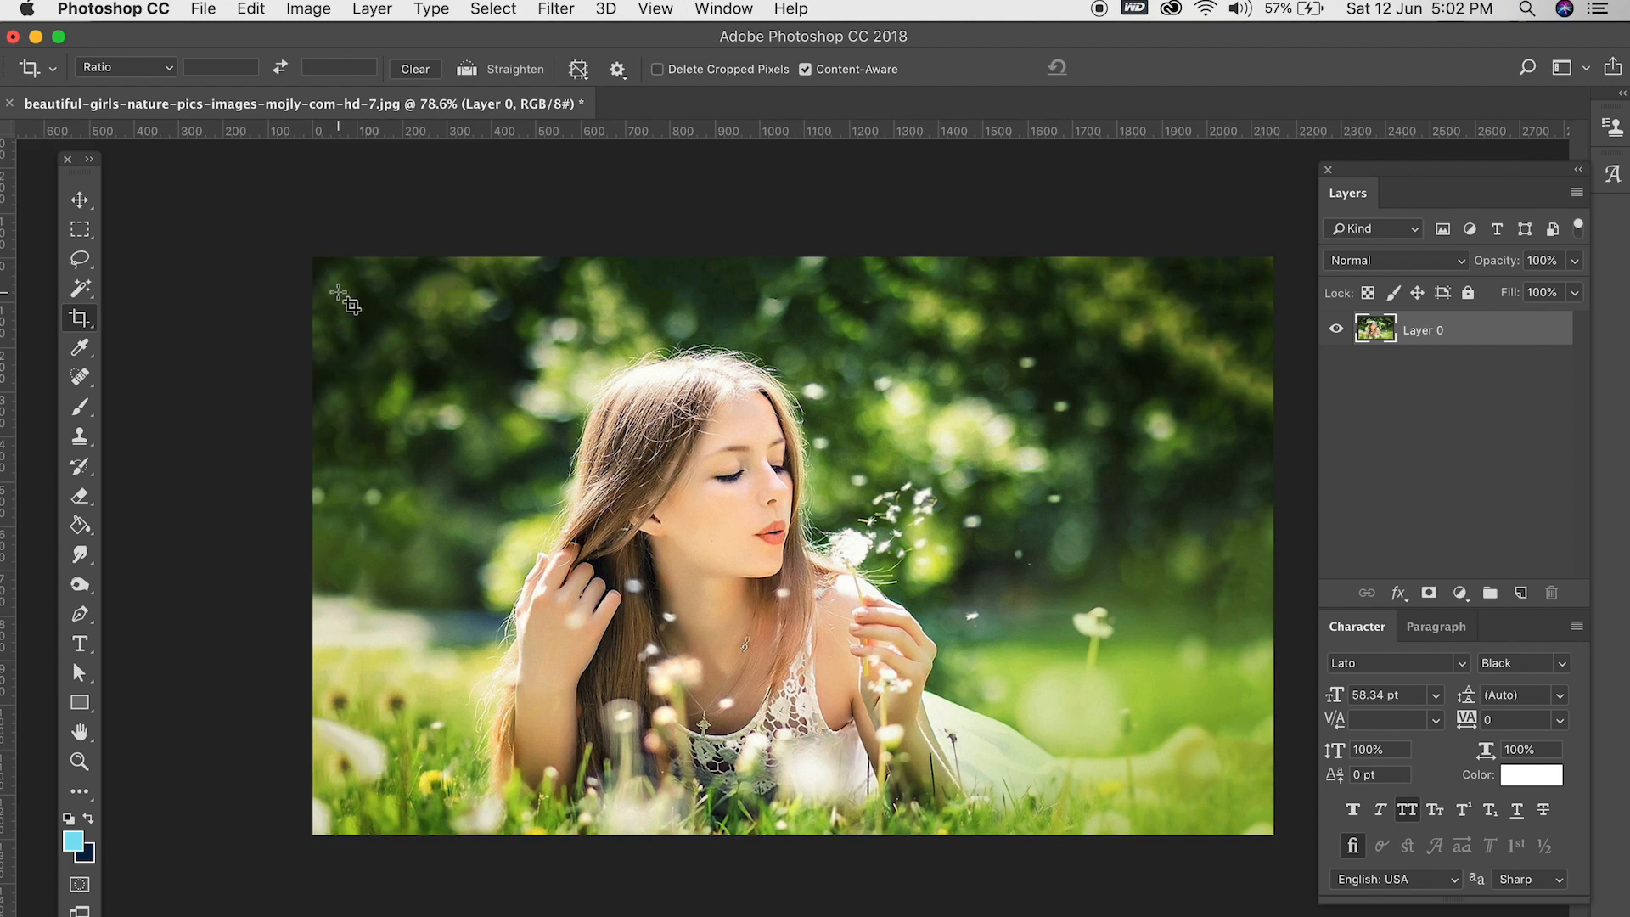
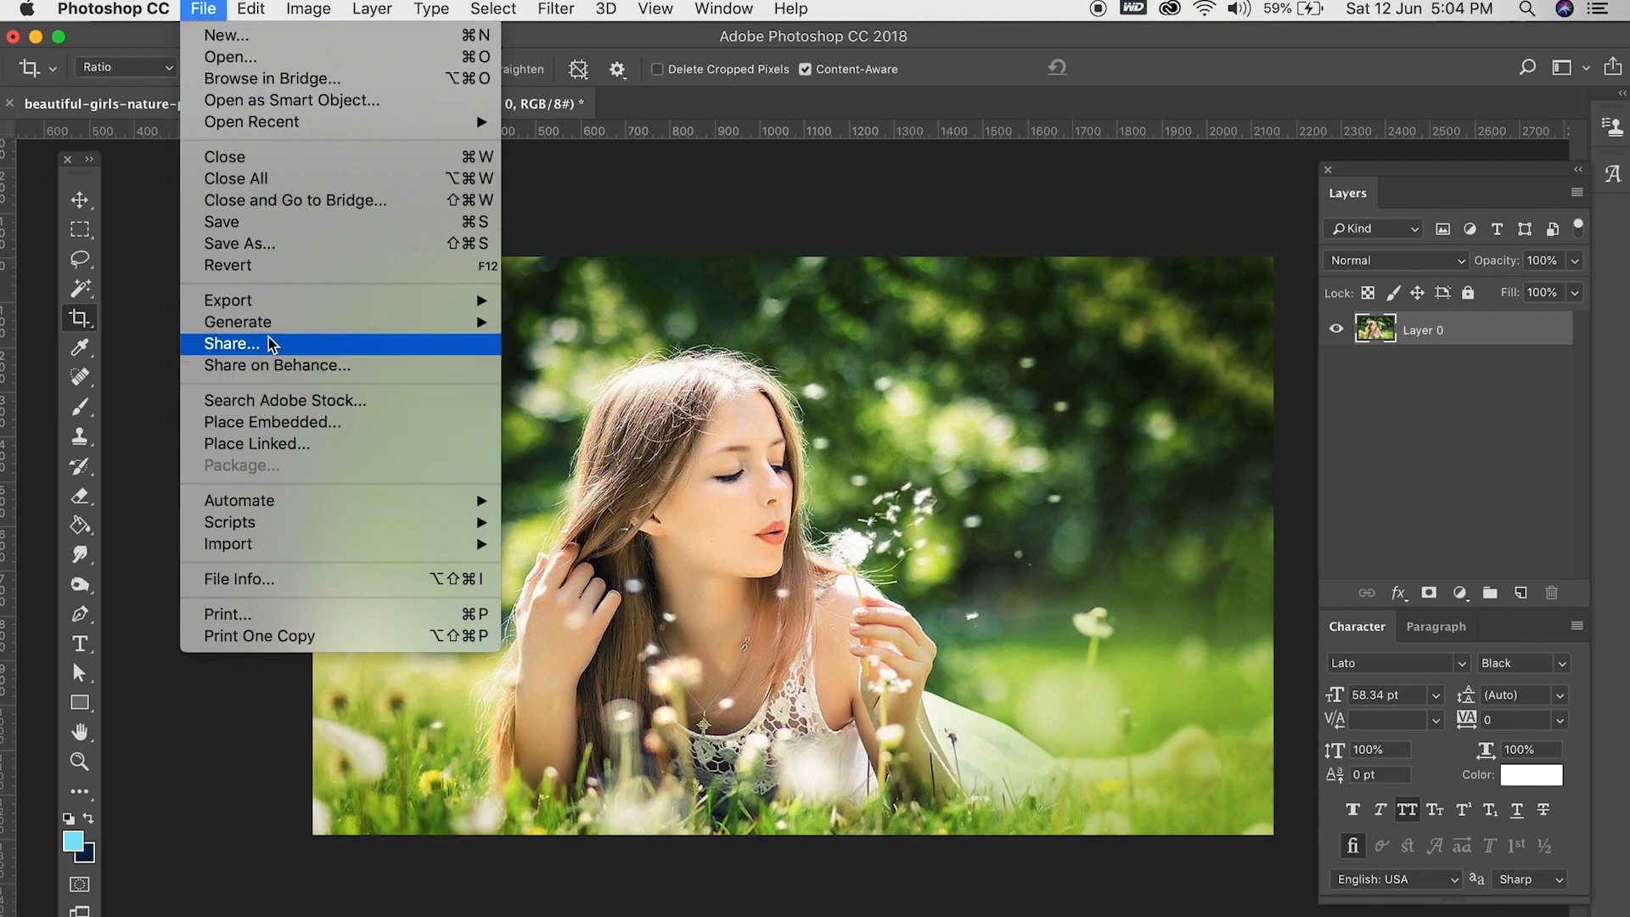
# - Revert the photo to its saved version and display the Rule of Thirds crop overlay over it
pyautogui.click(374, 266)
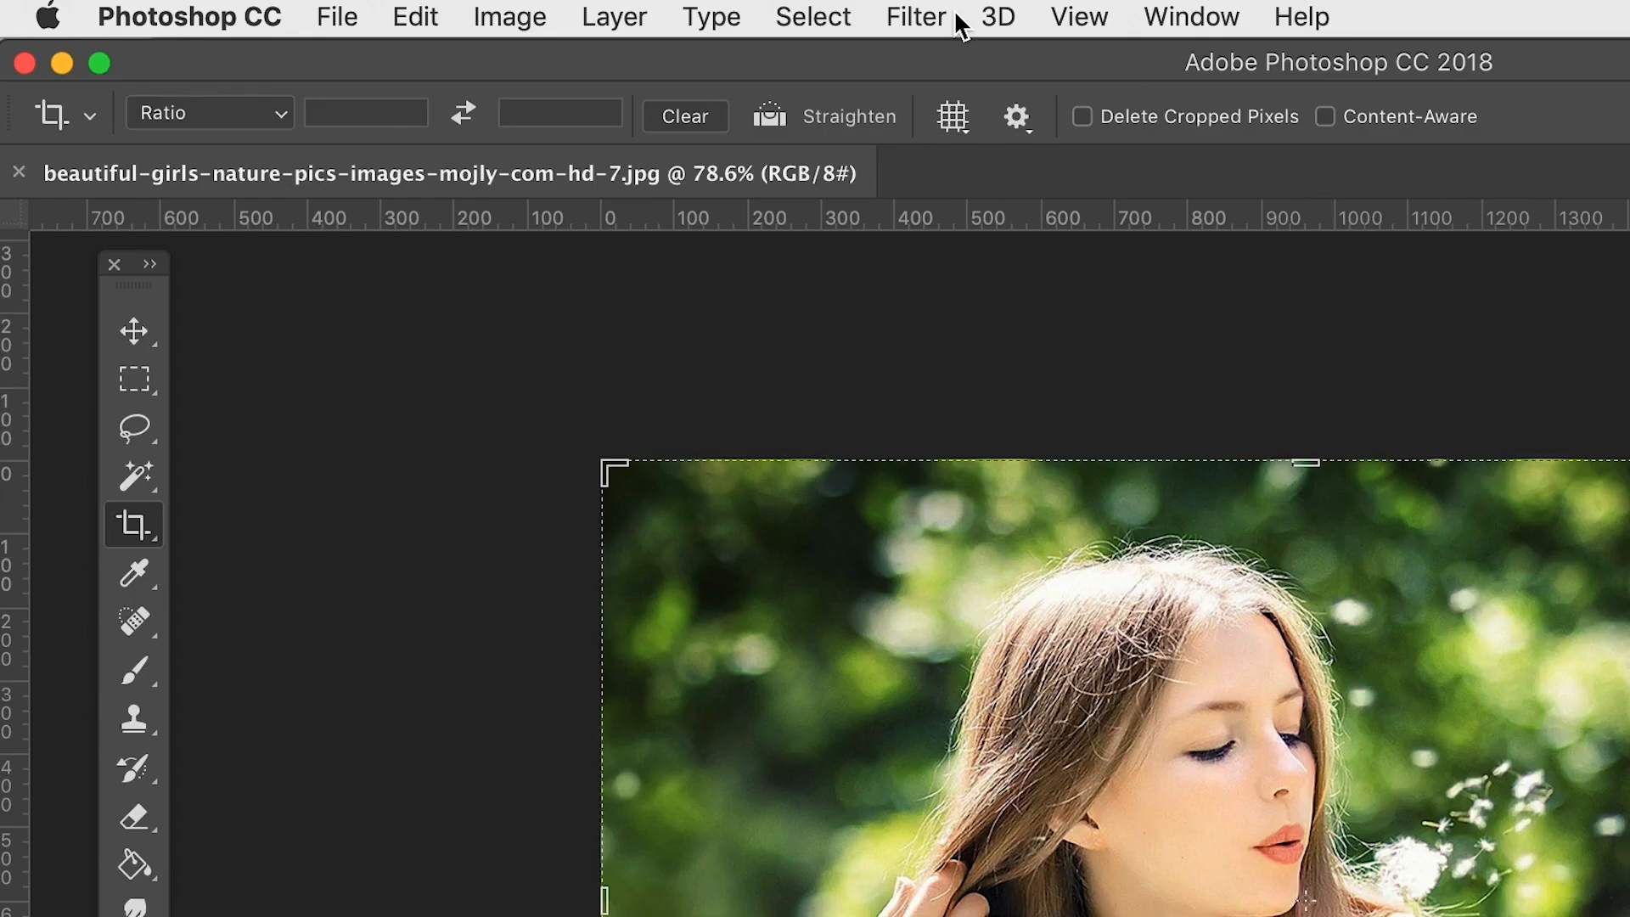
pyautogui.click(957, 119)
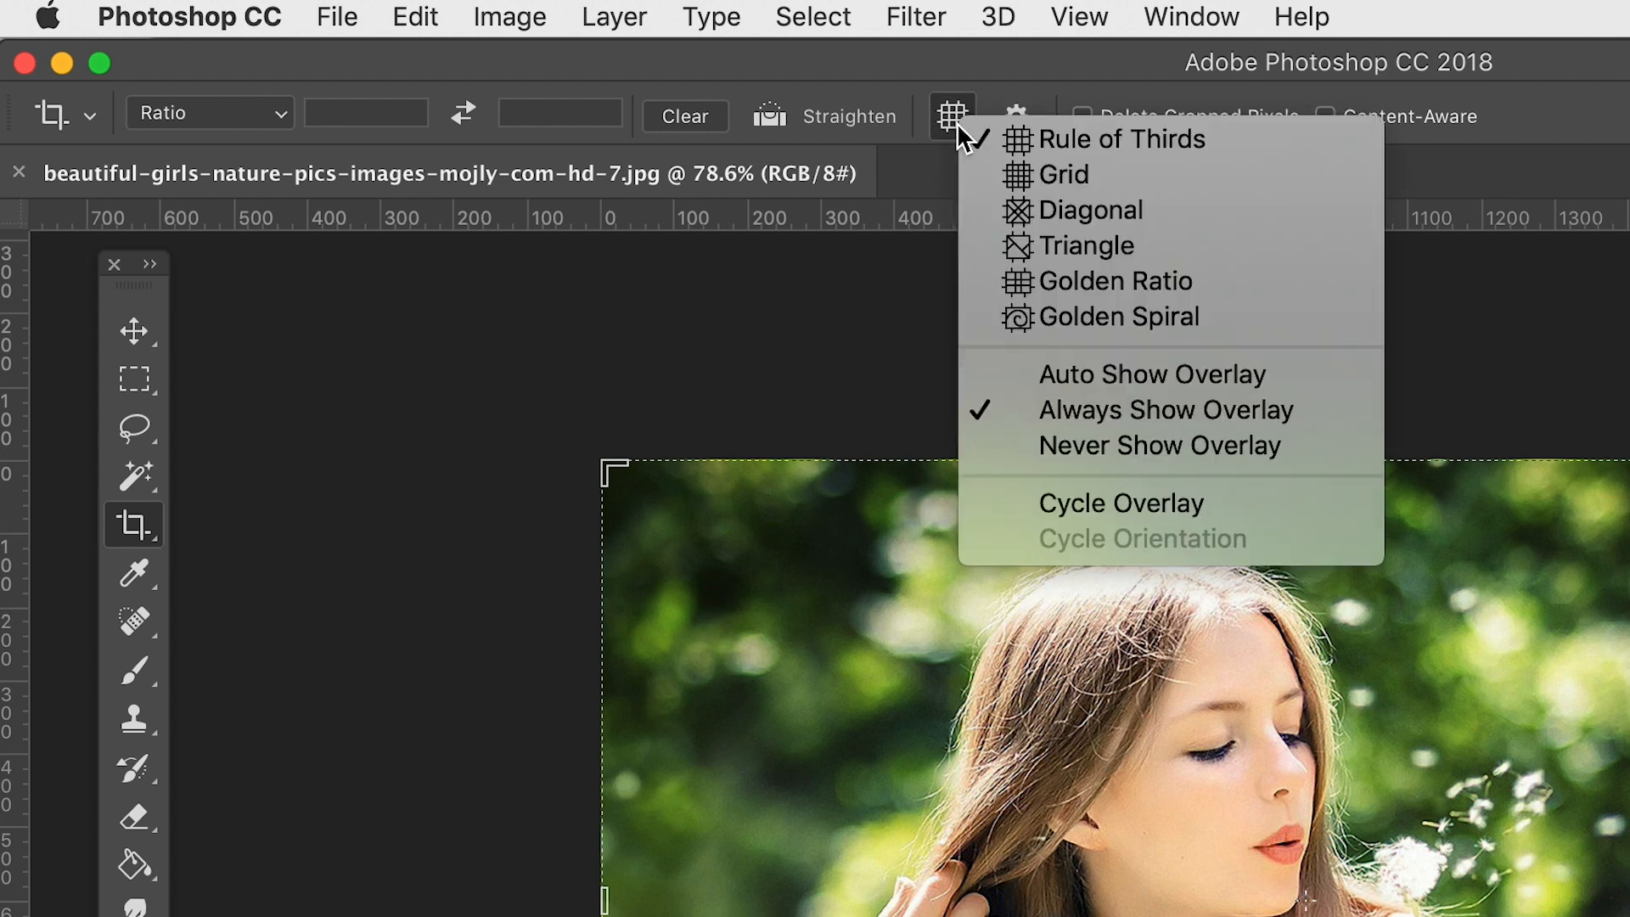
pyautogui.click(1181, 146)
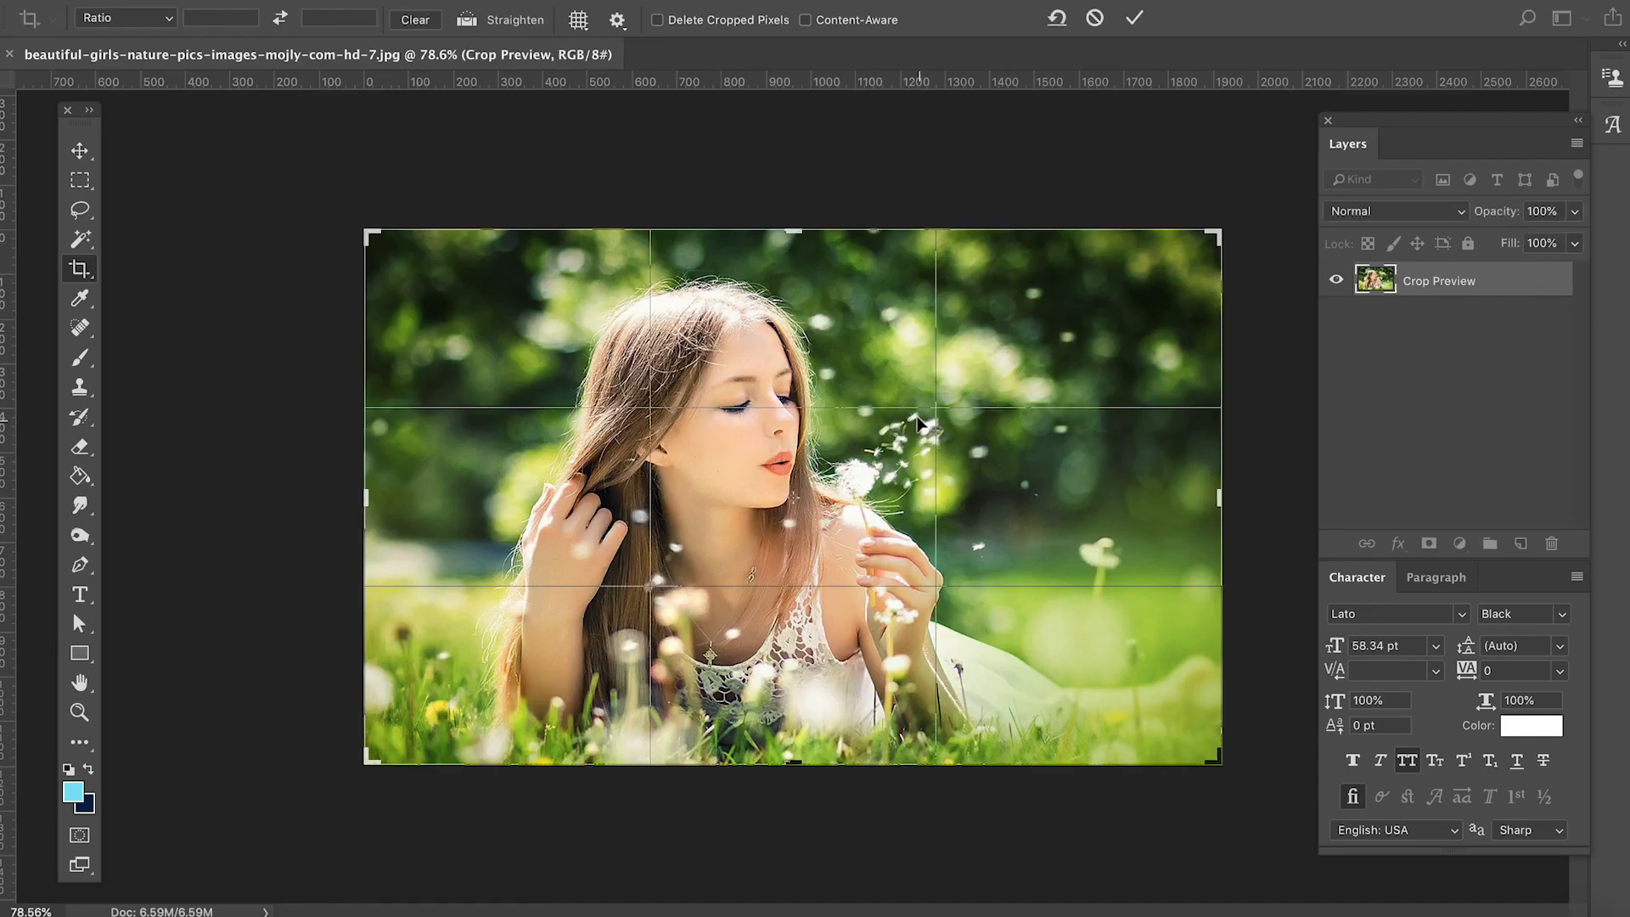
pyautogui.scroll(4, 918, 423)
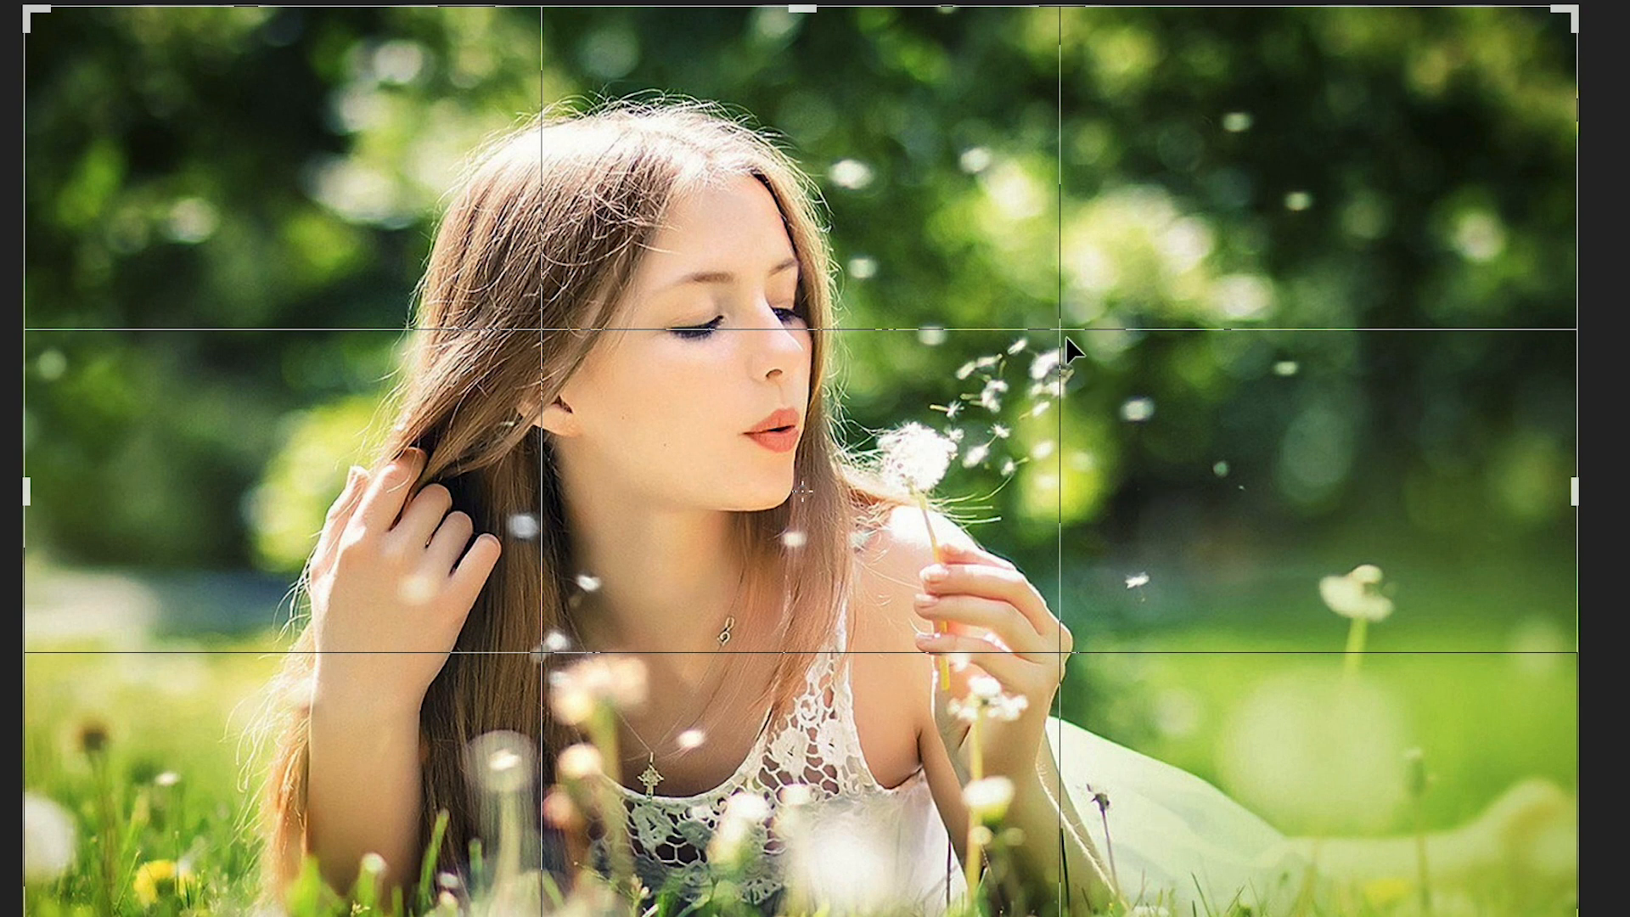
pyautogui.scroll(4, 1068, 329)
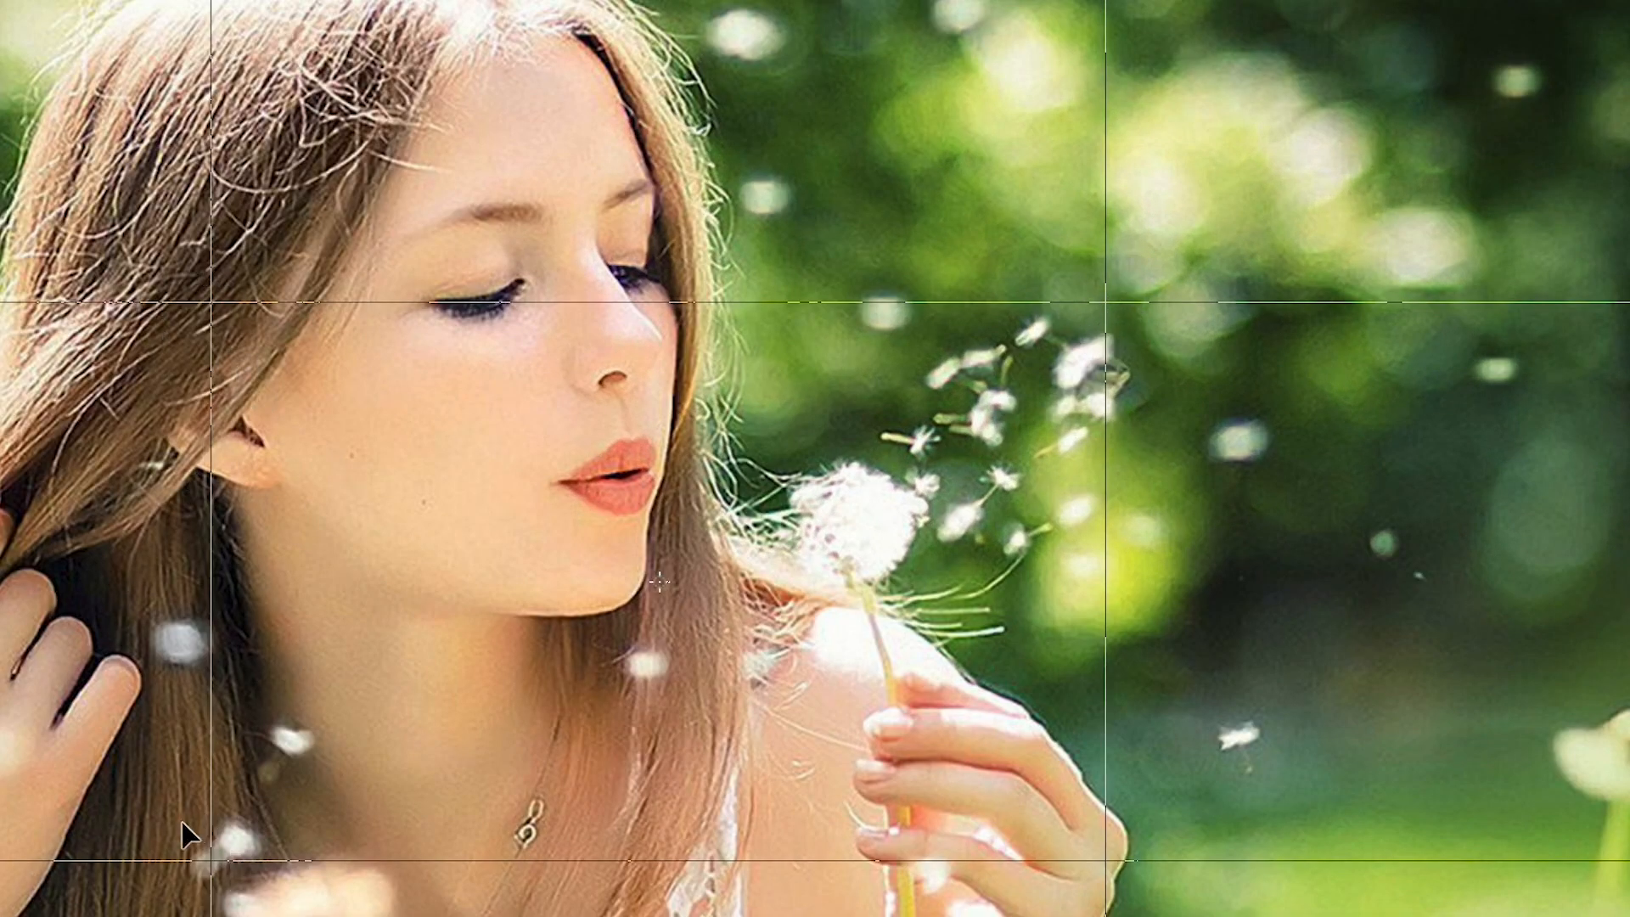
pyautogui.scroll(-4, 914, 690)
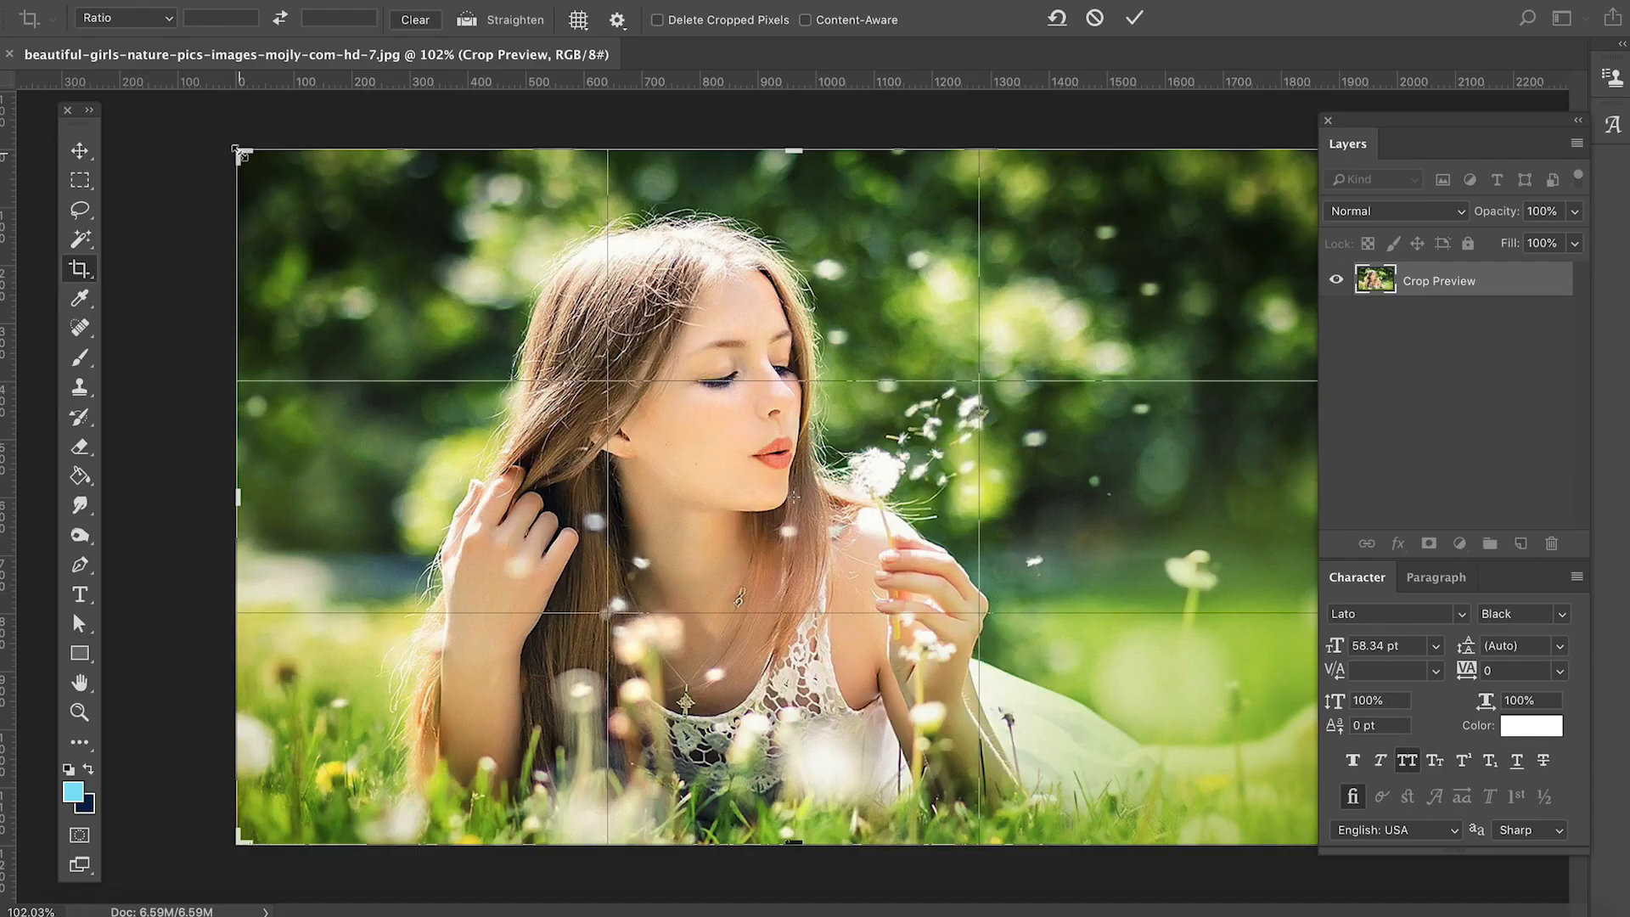
# - Crop away strips along the photo's left and top edges under the Rule of Thirds overlay, commit, and undo the crop
pyautogui.moveTo(241, 153); pyautogui.dragTo(317, 164)
pyautogui.press('Return')
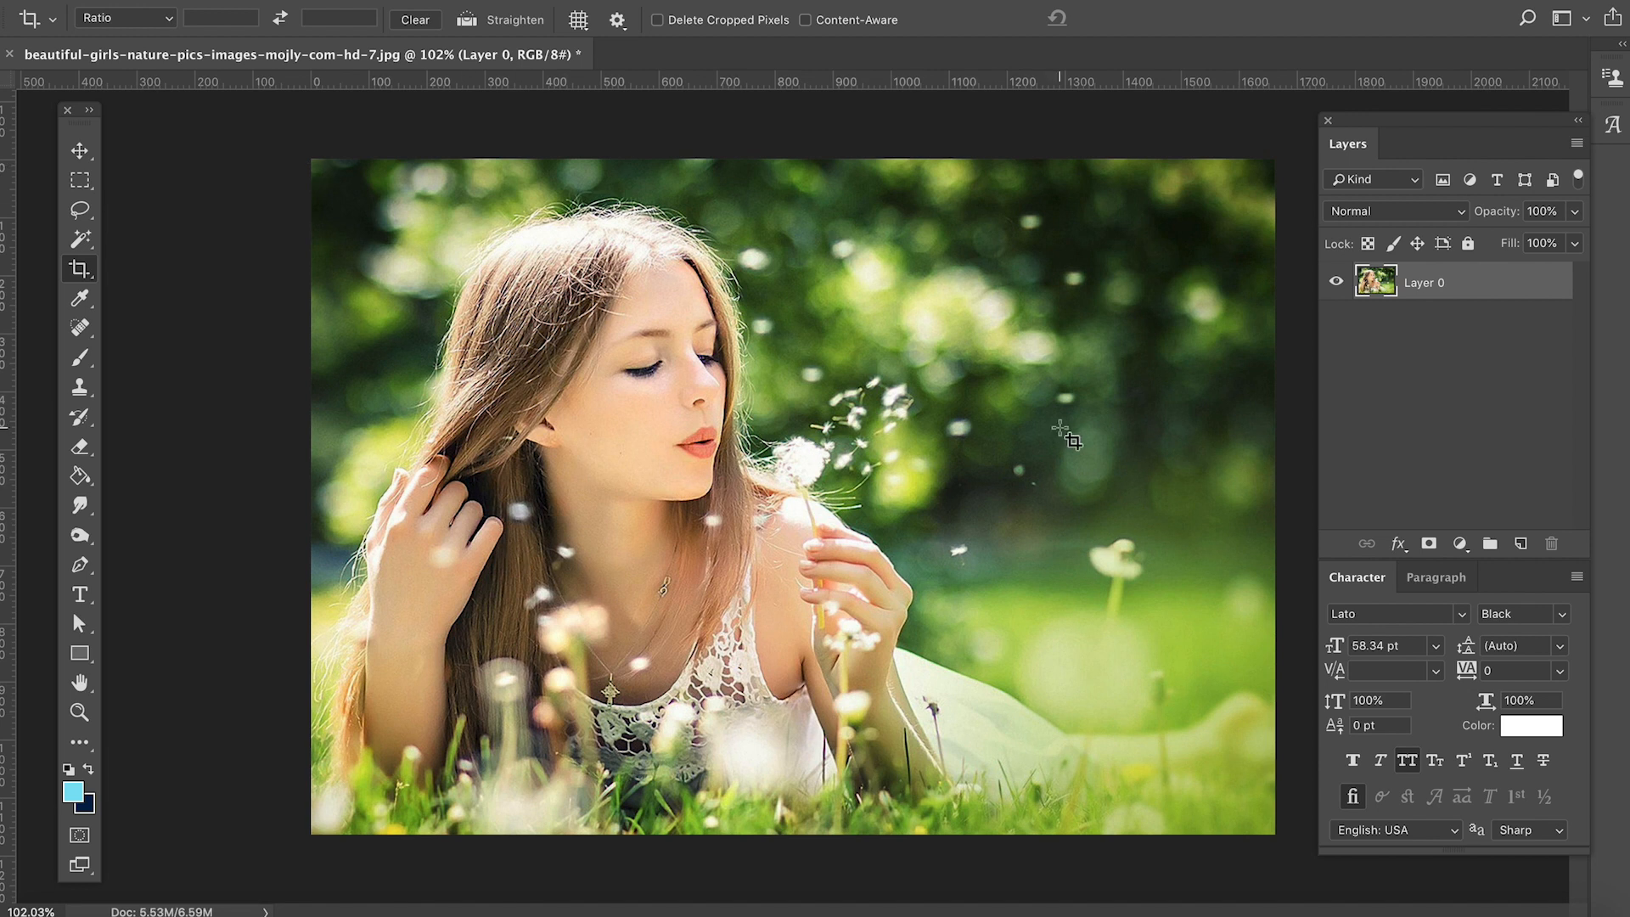
pyautogui.hotkey('ctrl', 'z')
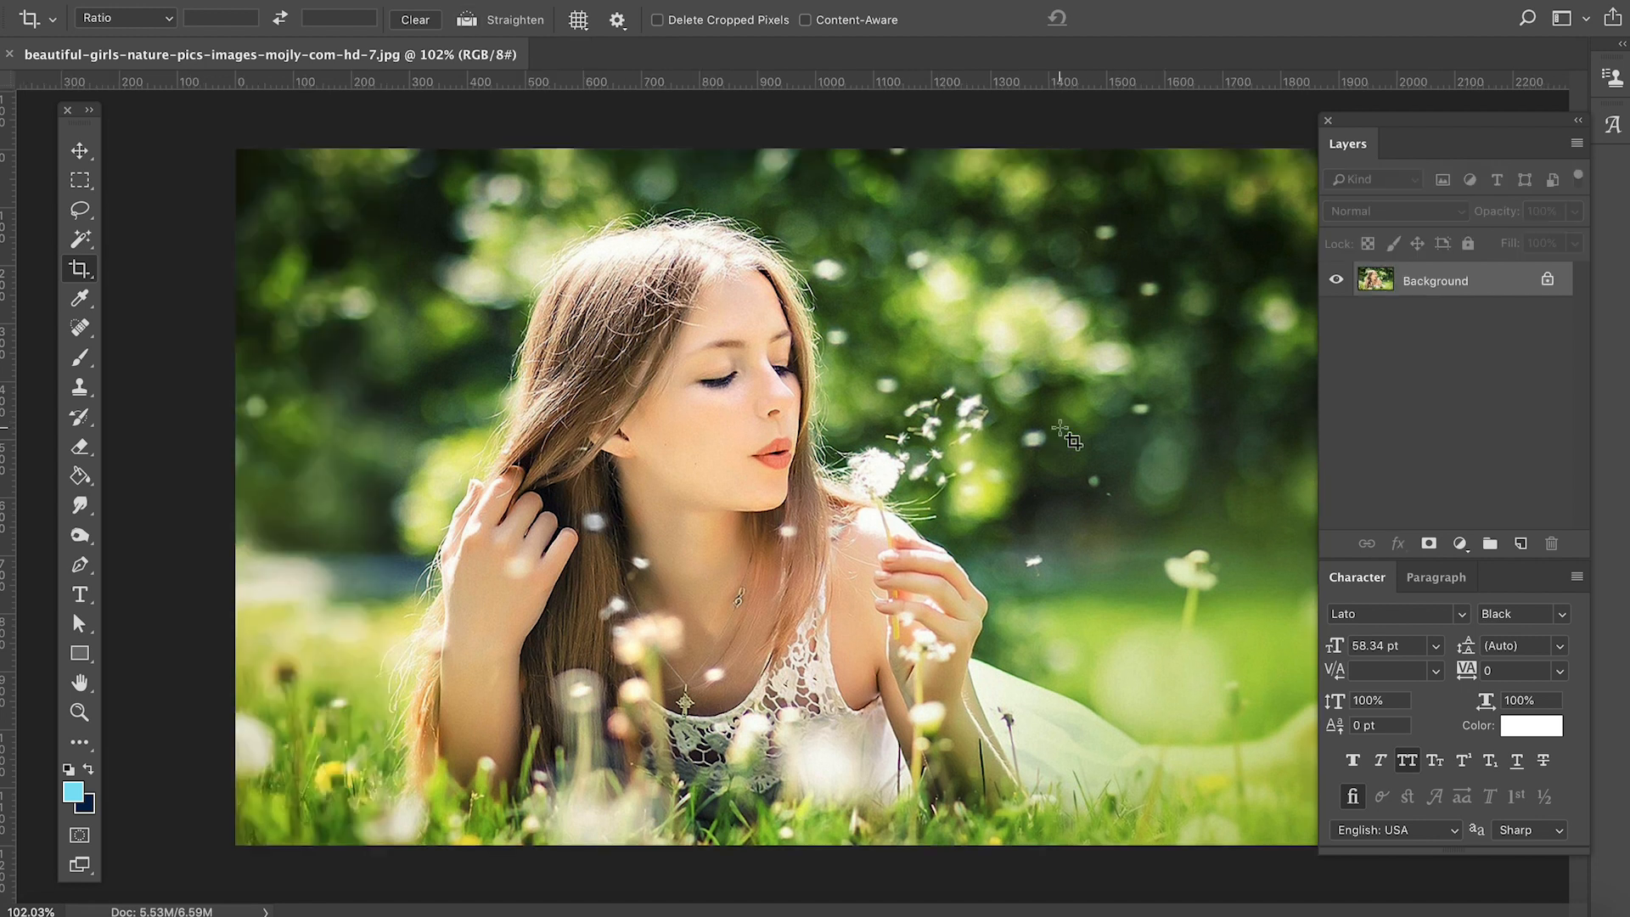
# - Switch the crop overlay to Diagonal and display it over the photo
pyautogui.click(592, 20)
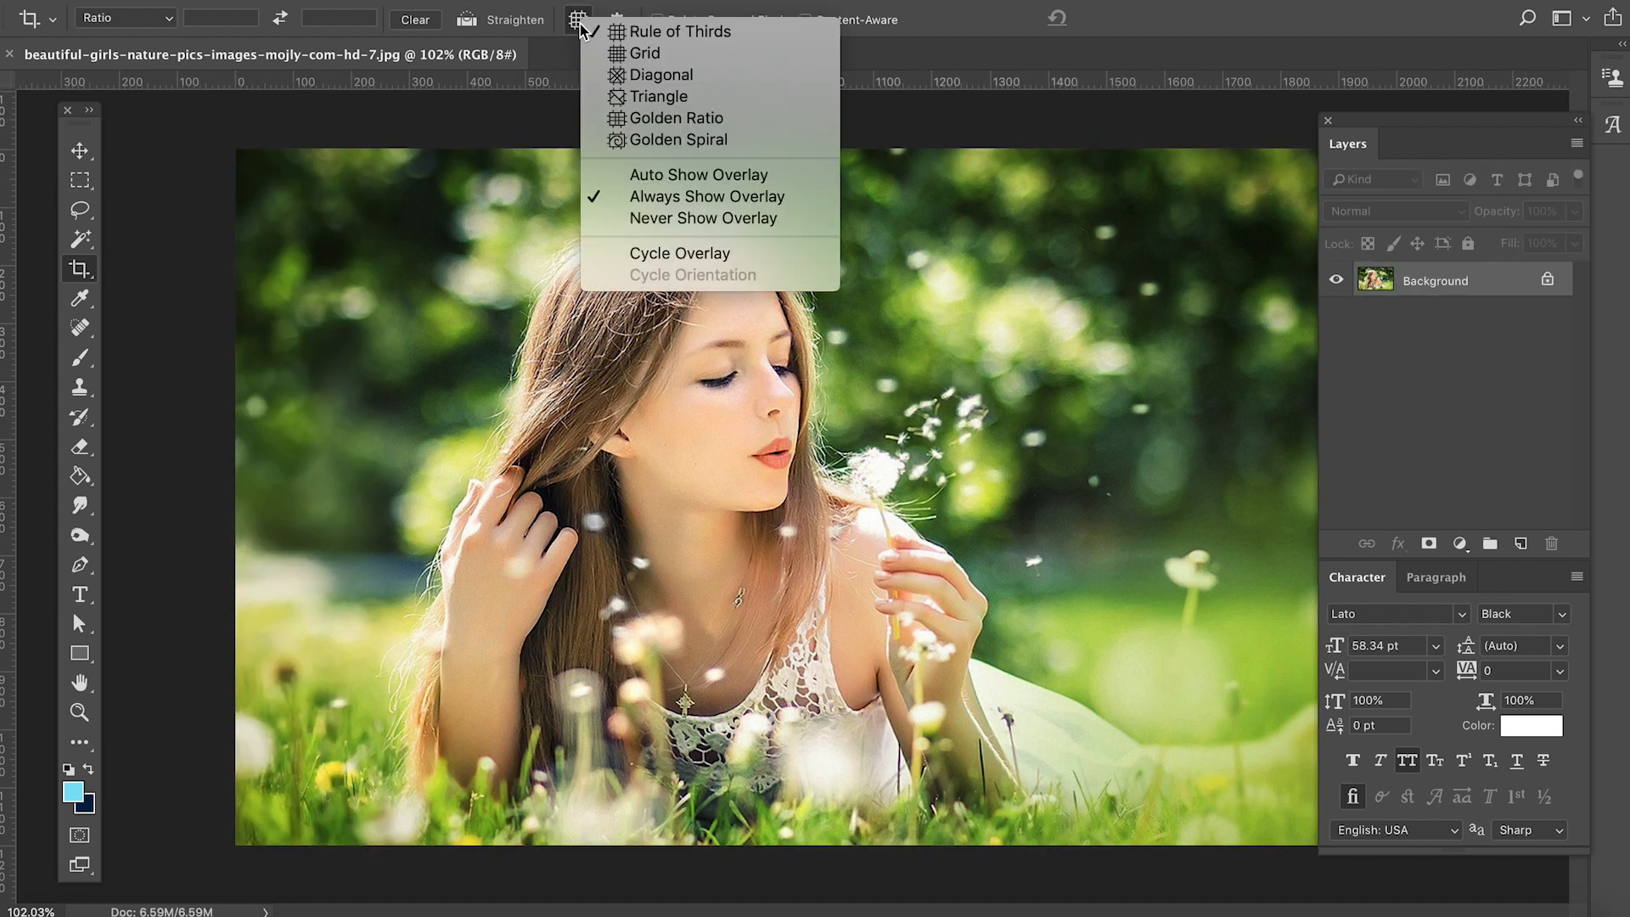
pyautogui.click(688, 76)
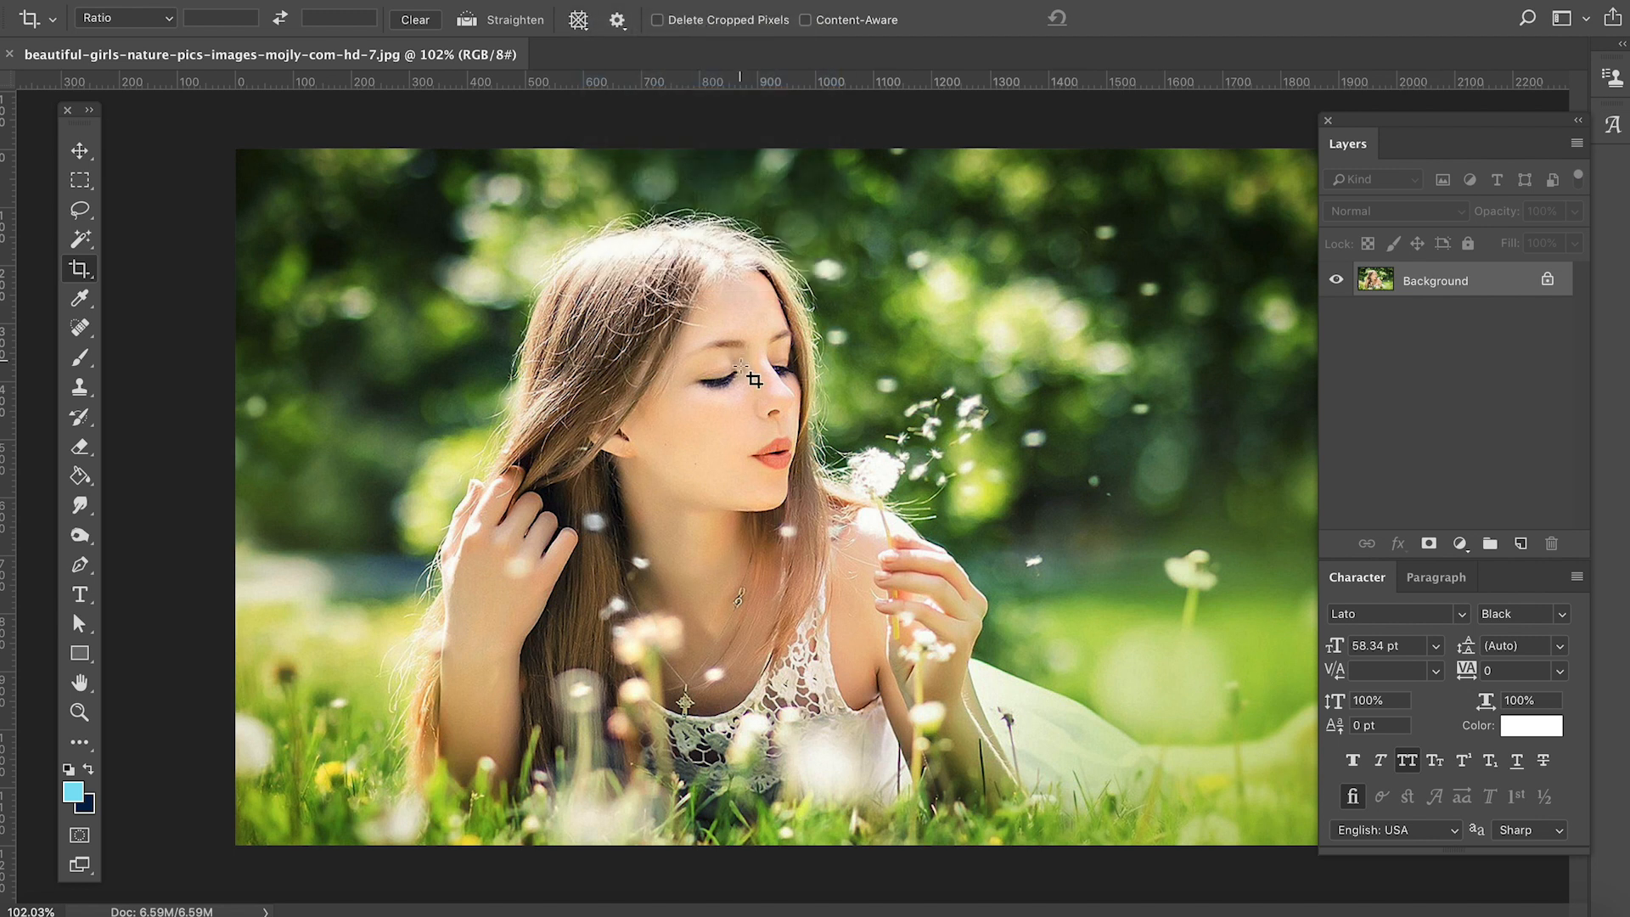
pyautogui.click(849, 480)
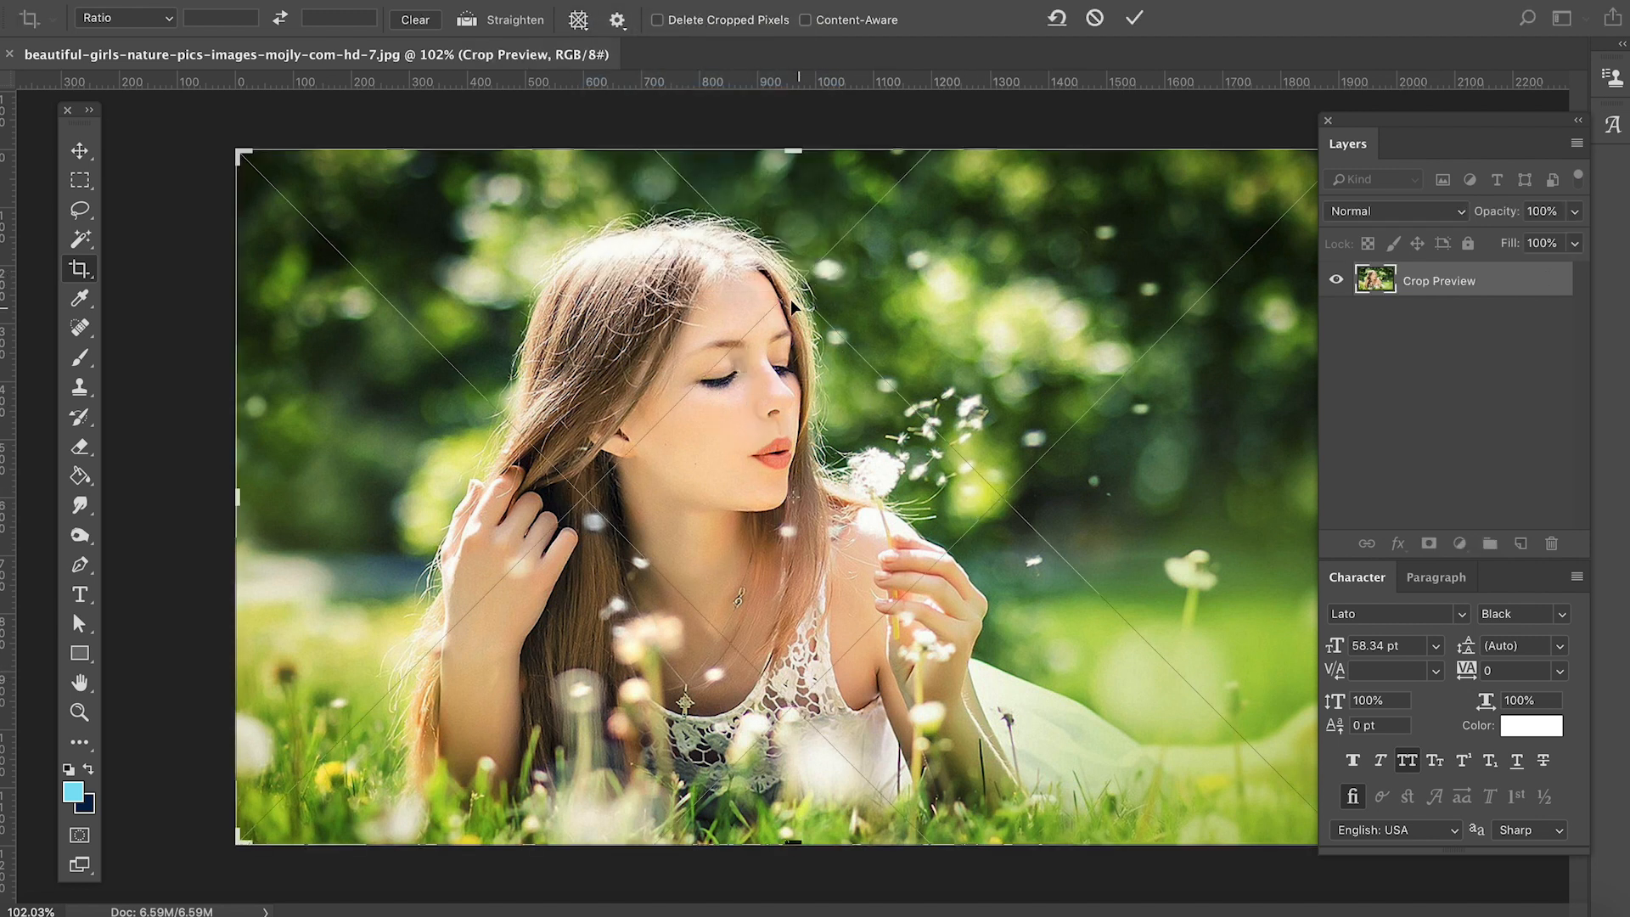
# - Turn on Content-Aware, extend the canvas past the photo's left edge, and commit the crop
pyautogui.moveTo(691, 498); pyautogui.dragTo(756, 493)
pyautogui.moveTo(249, 507)
pyautogui.mouseDown()
pyautogui.moveTo(263, 502)
pyautogui.moveTo(235, 499)
pyautogui.mouseUp()
pyautogui.click(805, 20)
pyautogui.press('Return')
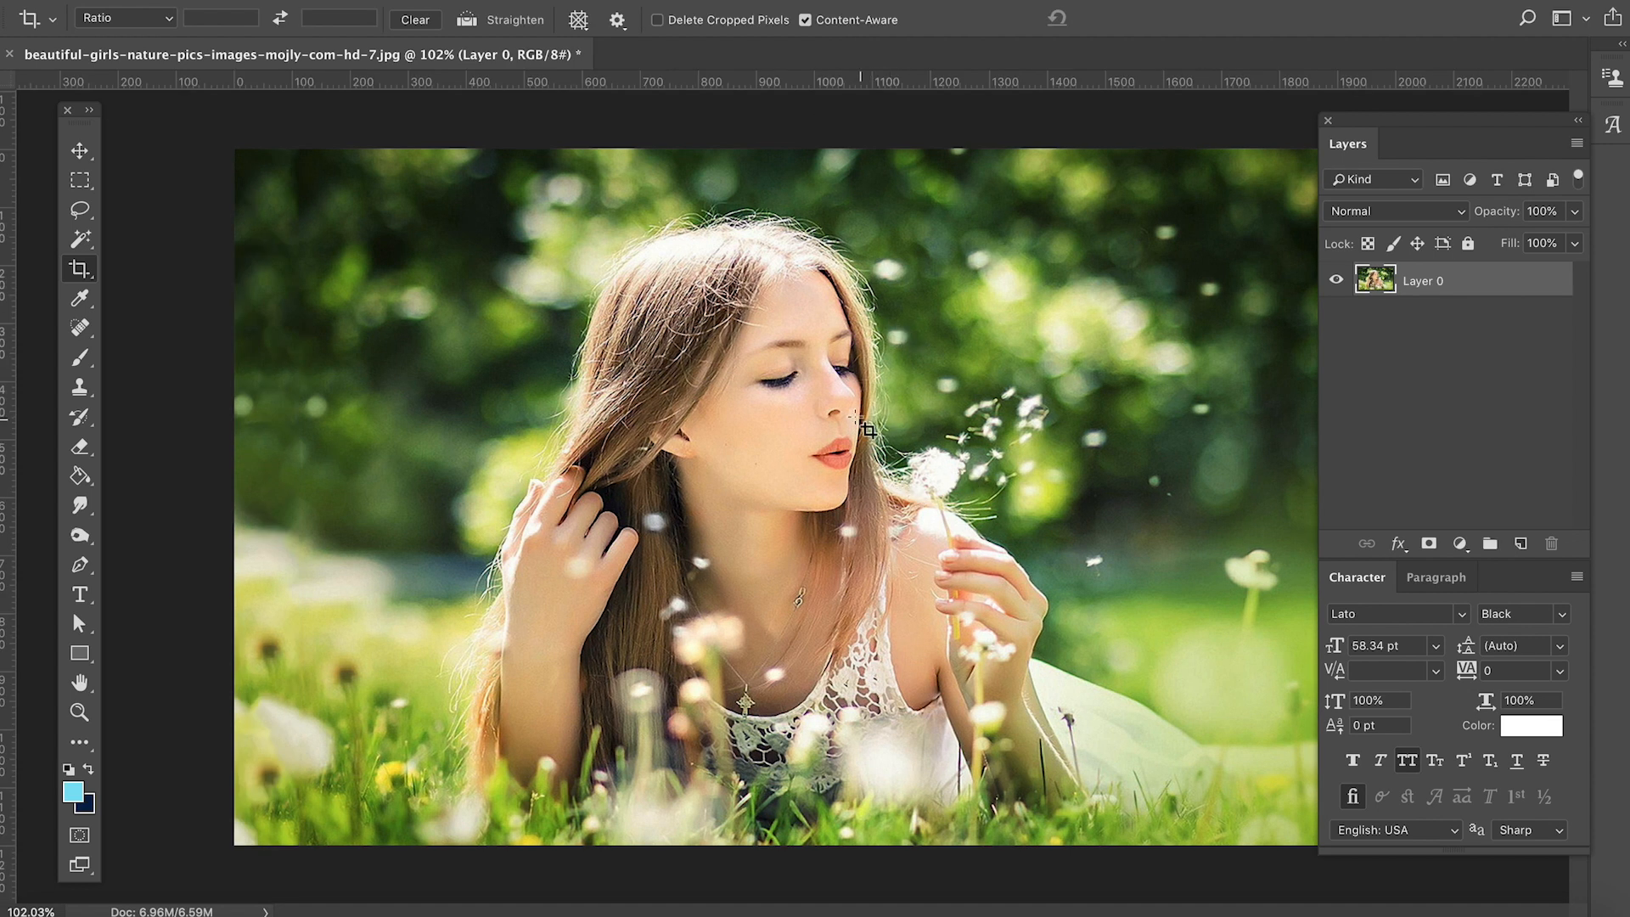
# - Revert the extended portrait photo to its last saved version
pyautogui.scroll(-2, 856, 419)
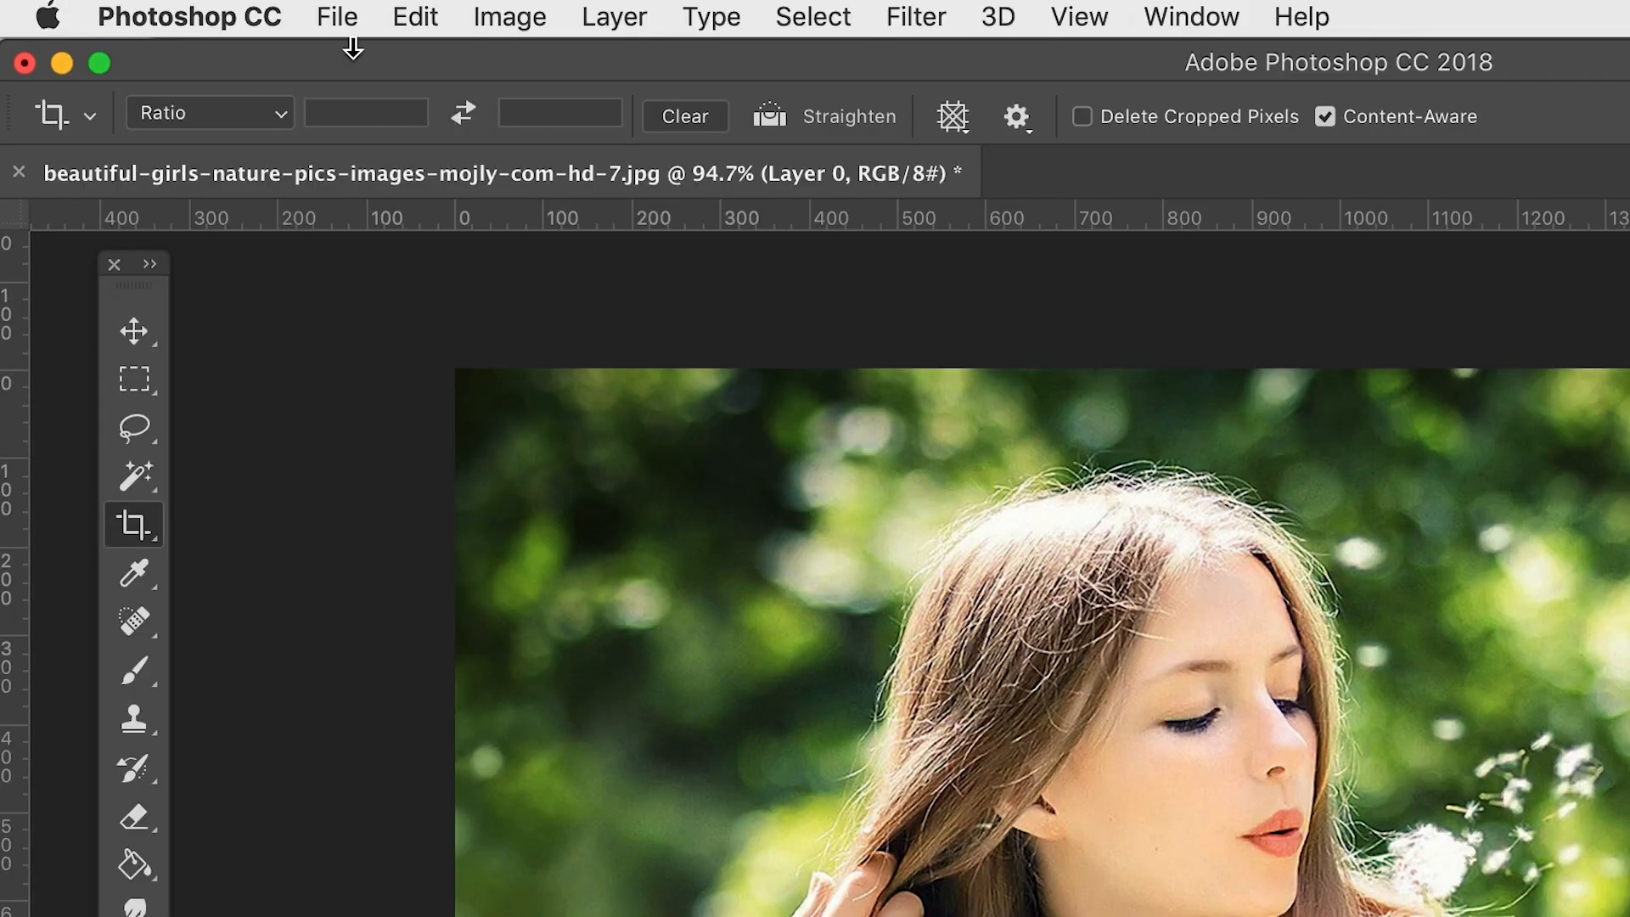
pyautogui.click(202, 0)
pyautogui.click(594, 444)
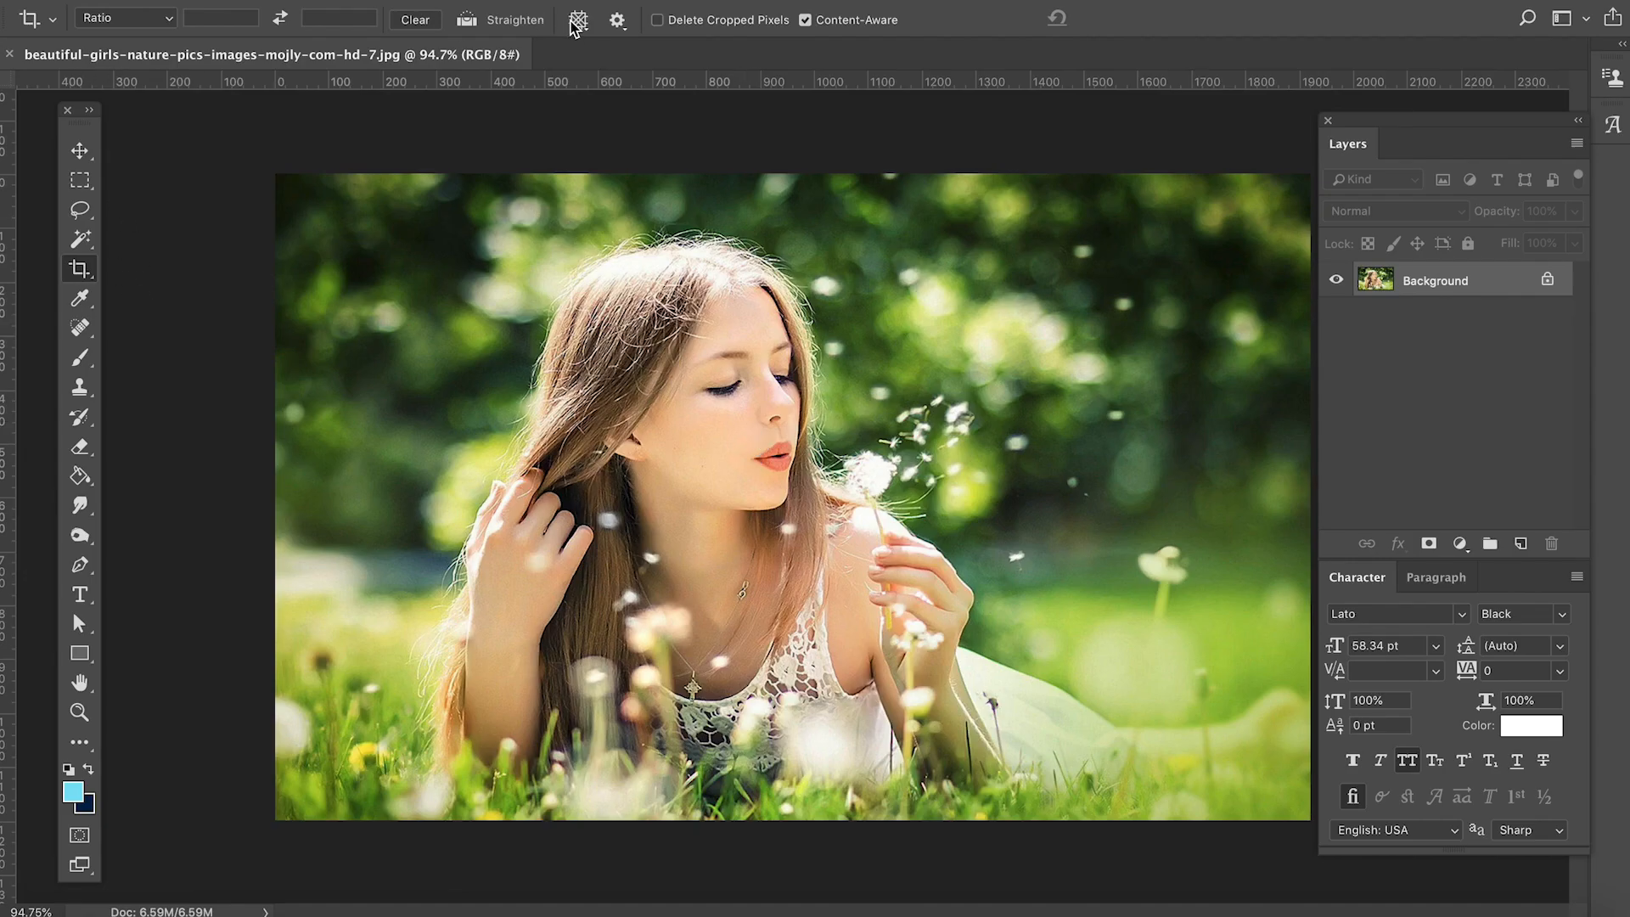
# - Set the crop overlay to Golden Spiral, crop the photo tighter around the woman and the dandelion, and commit
pyautogui.click(578, 19)
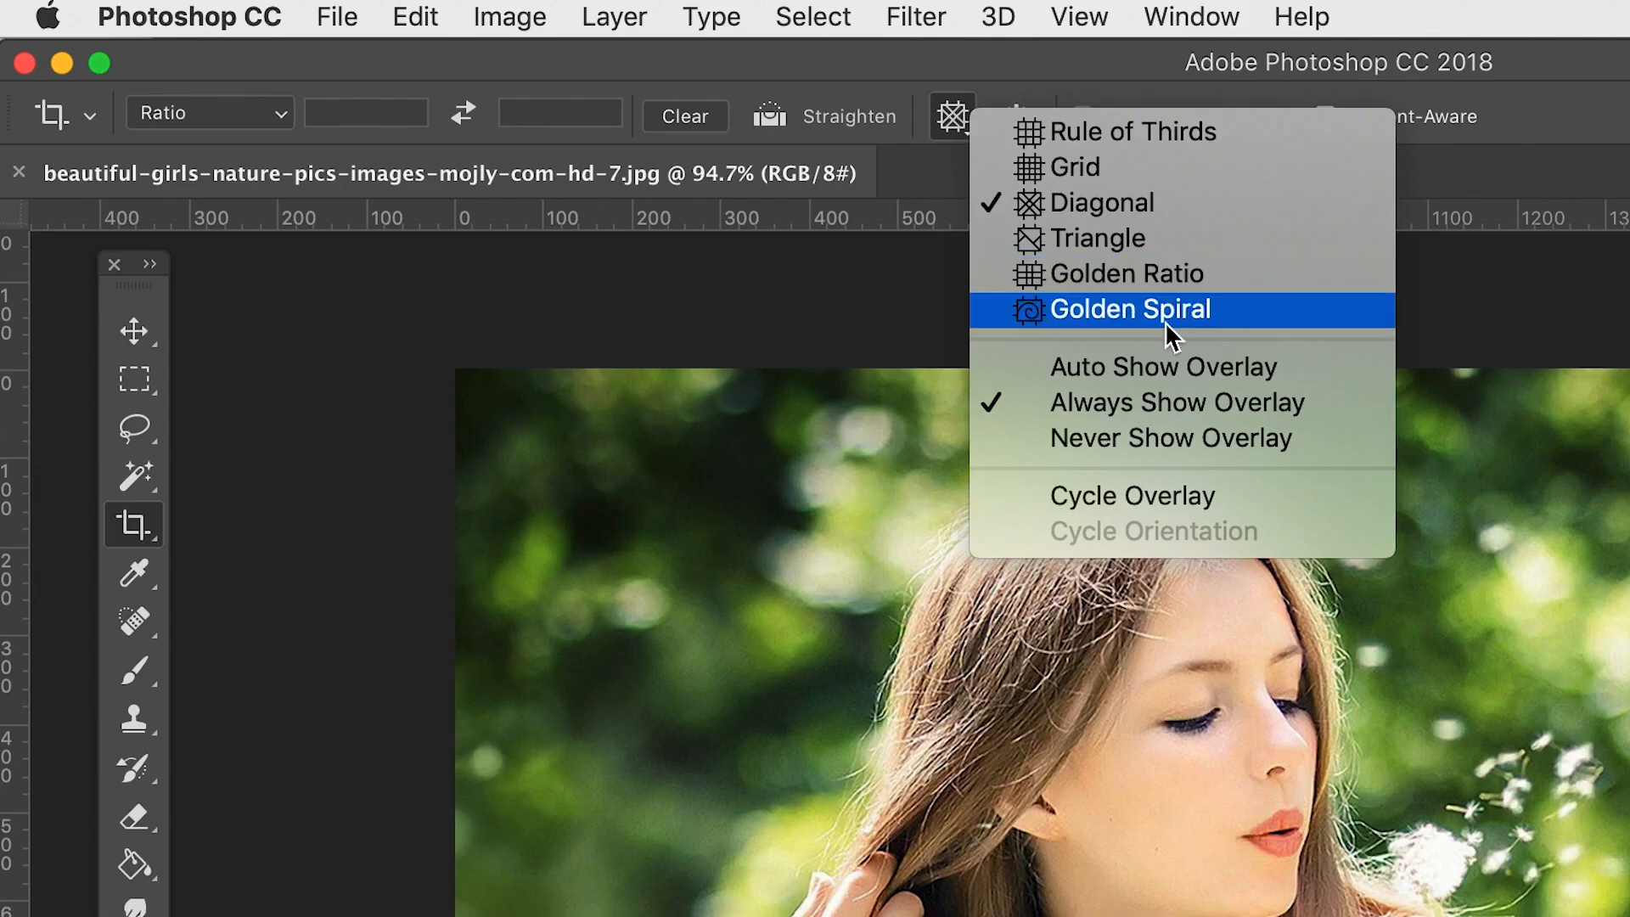
pyautogui.click(1118, 316)
pyautogui.click(1206, 767)
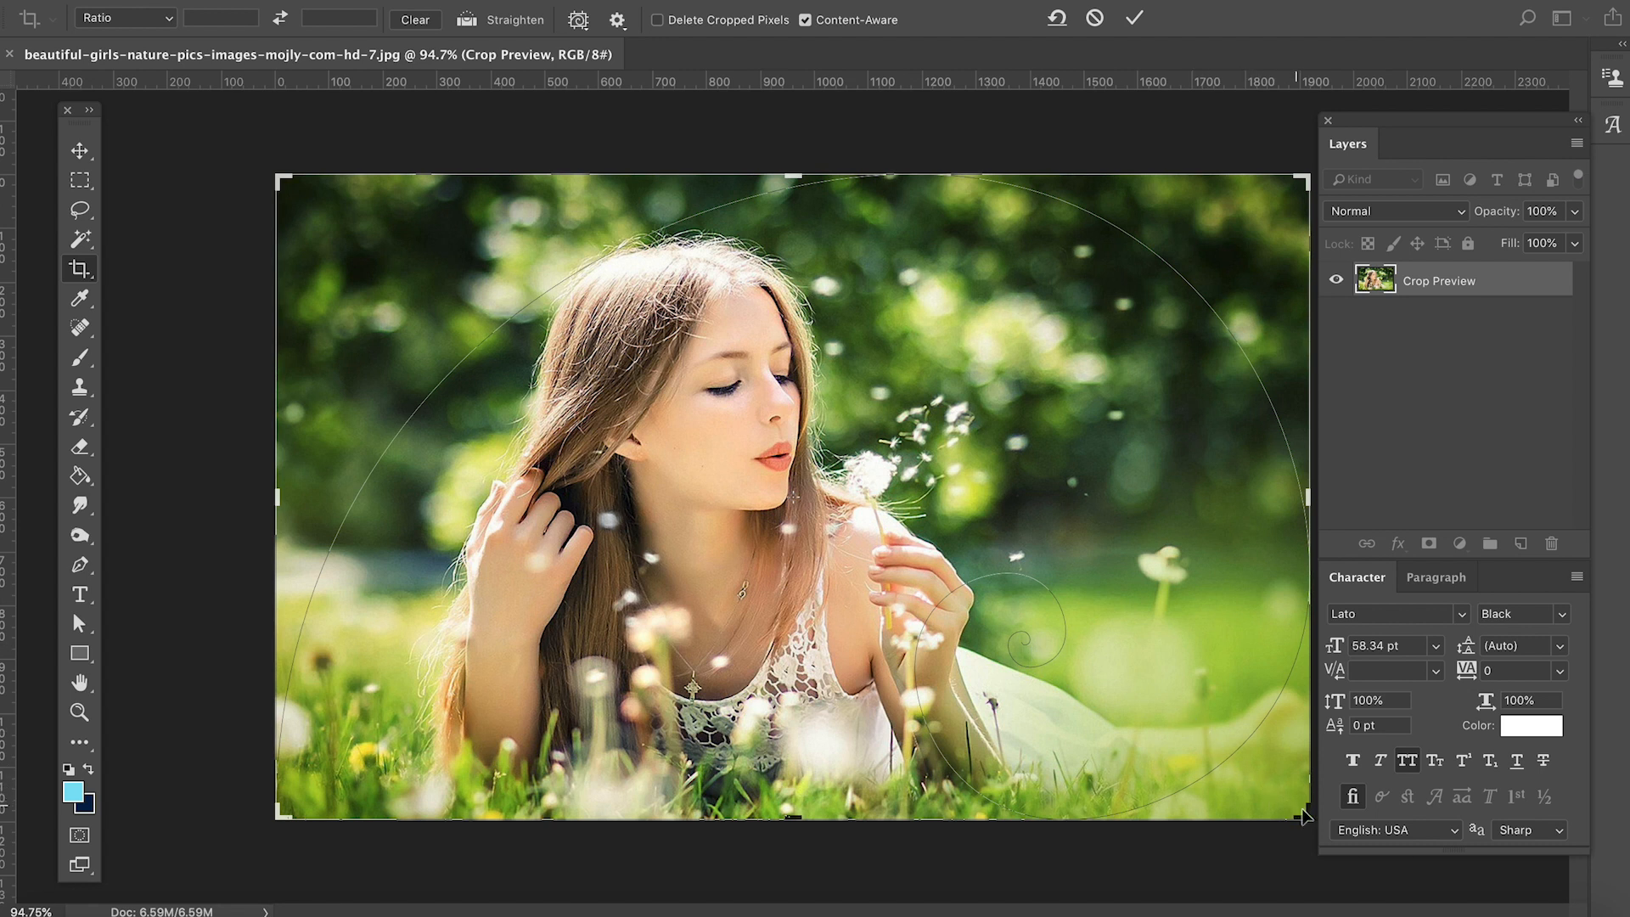
pyautogui.moveTo(1305, 817); pyautogui.dragTo(1125, 752)
pyautogui.moveTo(458, 491); pyautogui.dragTo(436, 491)
pyautogui.press('Return')
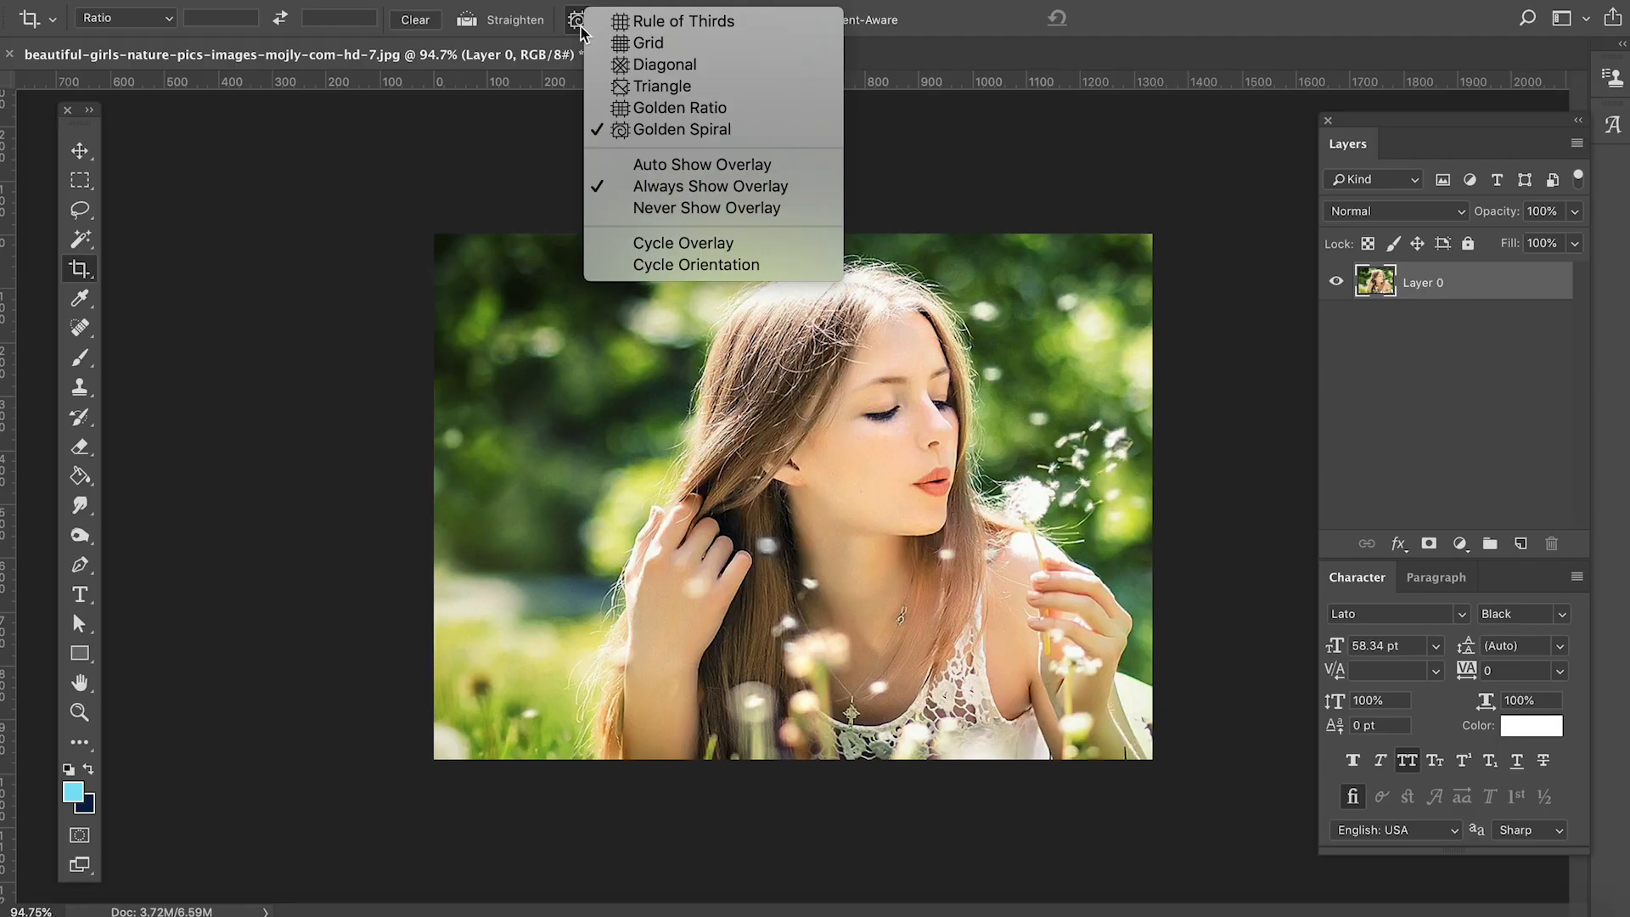
# - Reactivate the Crop tool and set its overlay back to Rule of Thirds
pyautogui.click(95, 276)
pyautogui.click(99, 156)
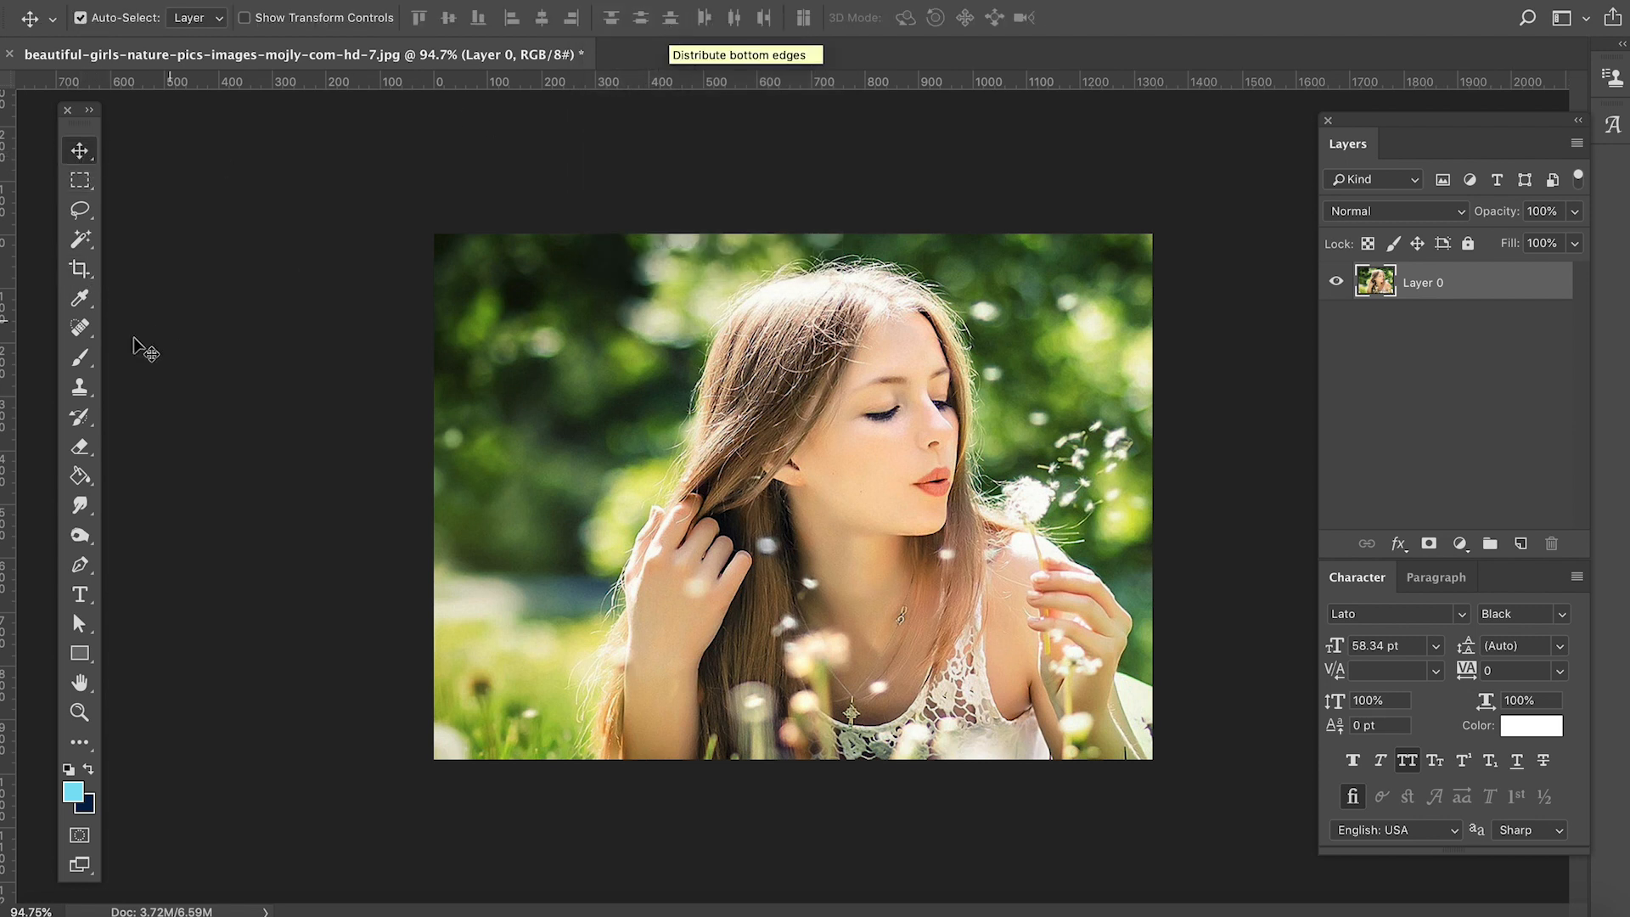
pyautogui.click(79, 268)
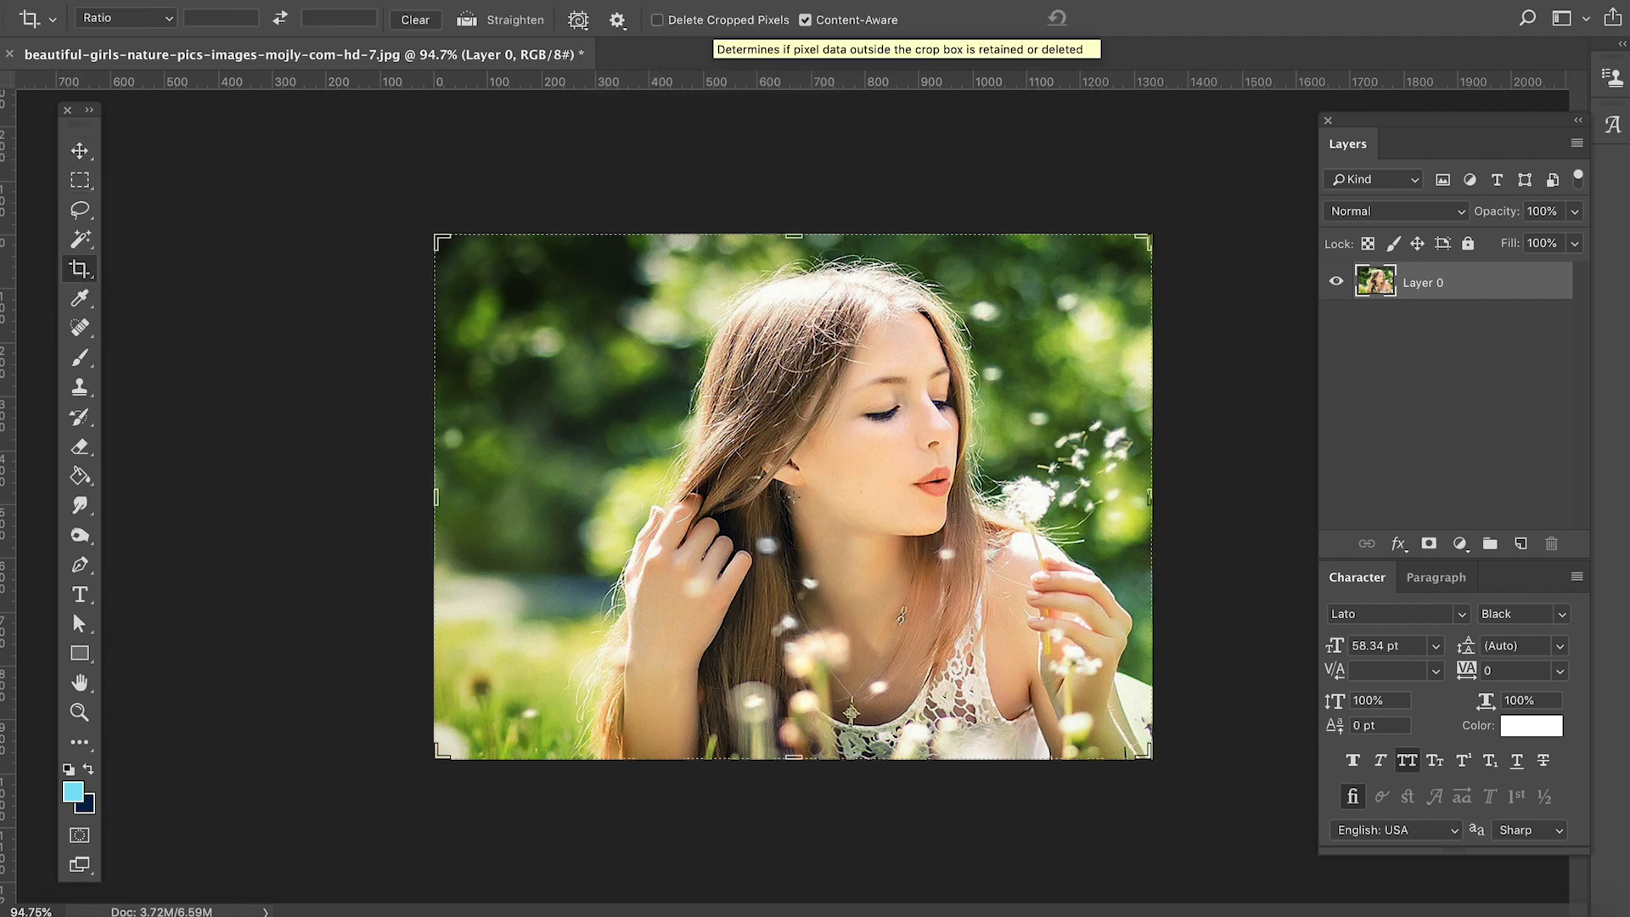
pyautogui.click(578, 20)
pyautogui.click(688, 32)
pyautogui.click(622, 378)
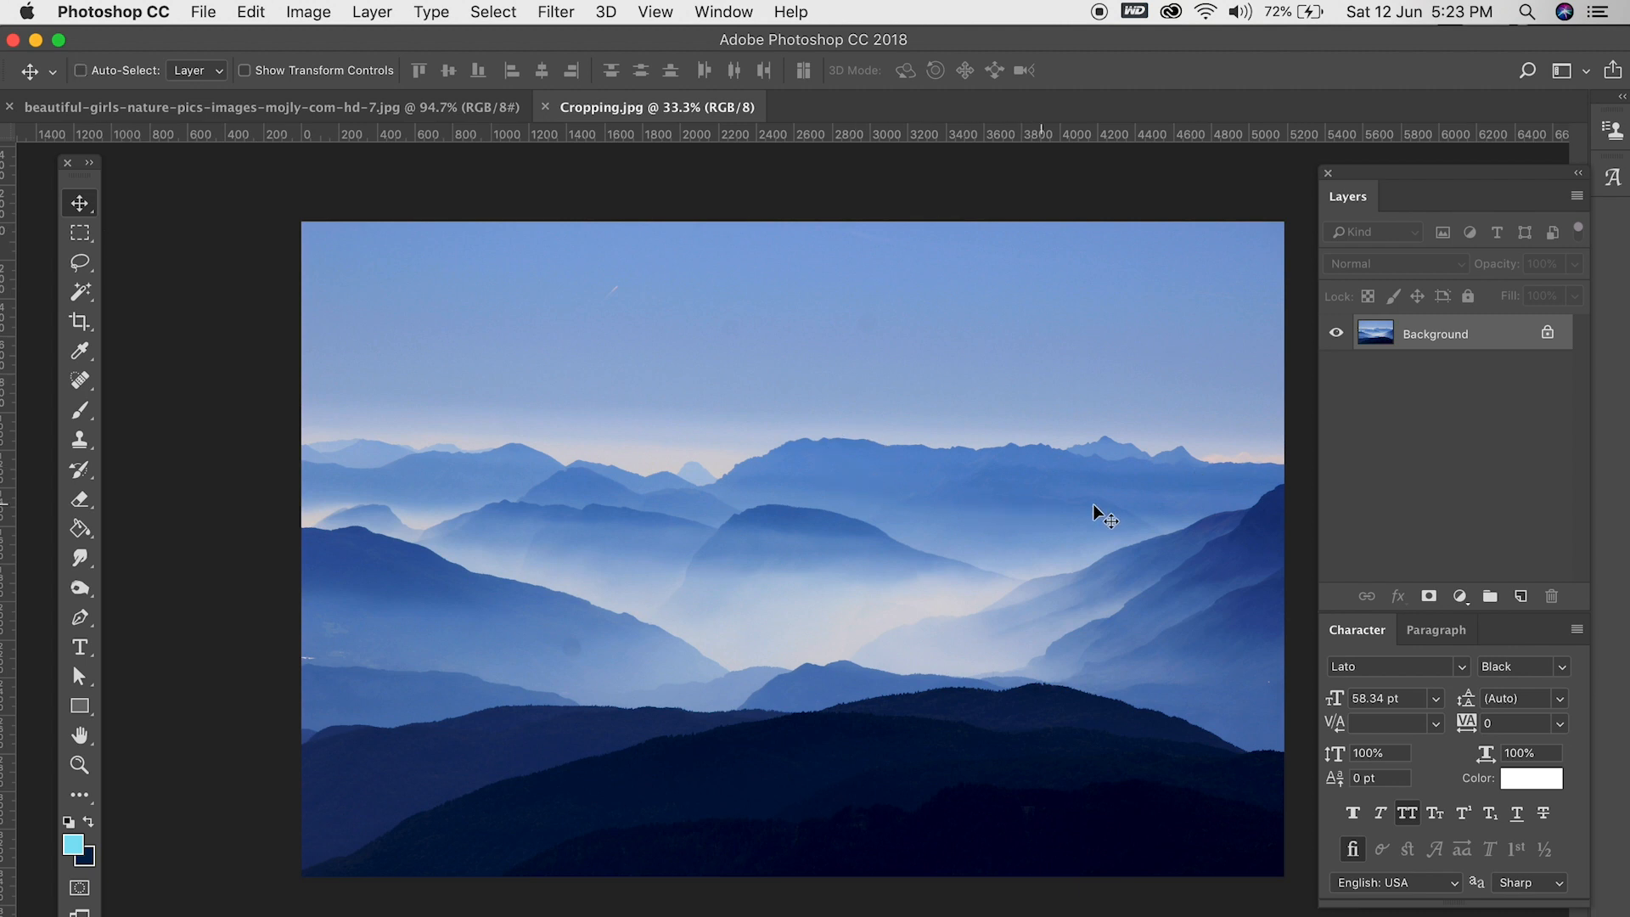
# - Crop the mountain photo Cropping.jpg evenly inward on all sides and commit
pyautogui.click(80, 321)
pyautogui.moveTo(308, 228); pyautogui.dragTo(357, 259)
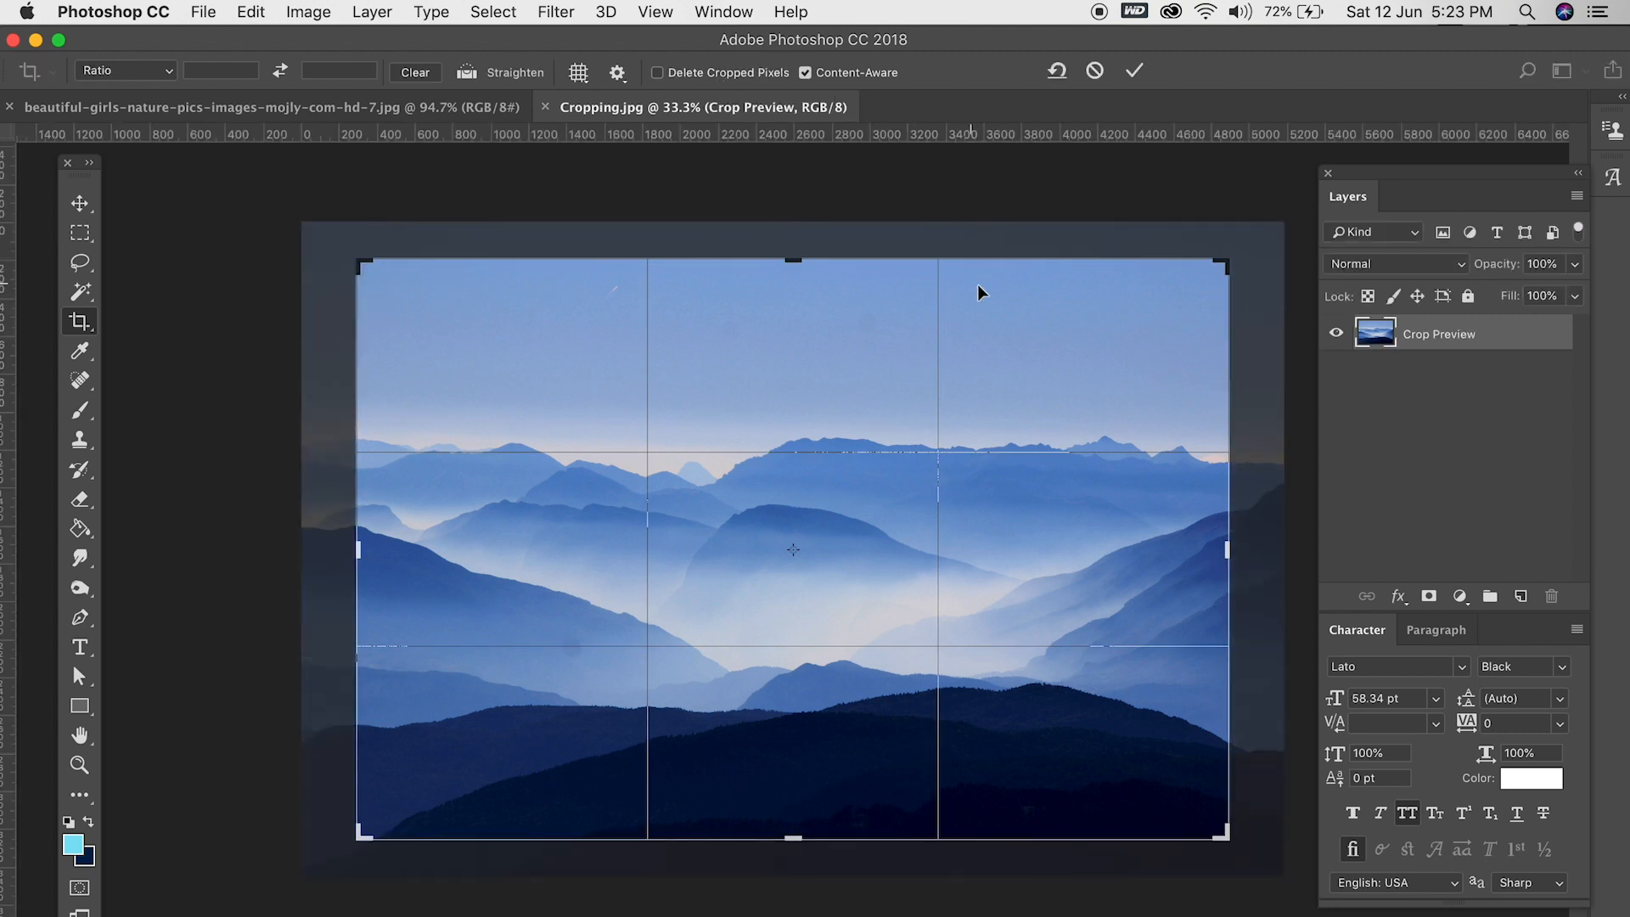
pyautogui.press('Return')
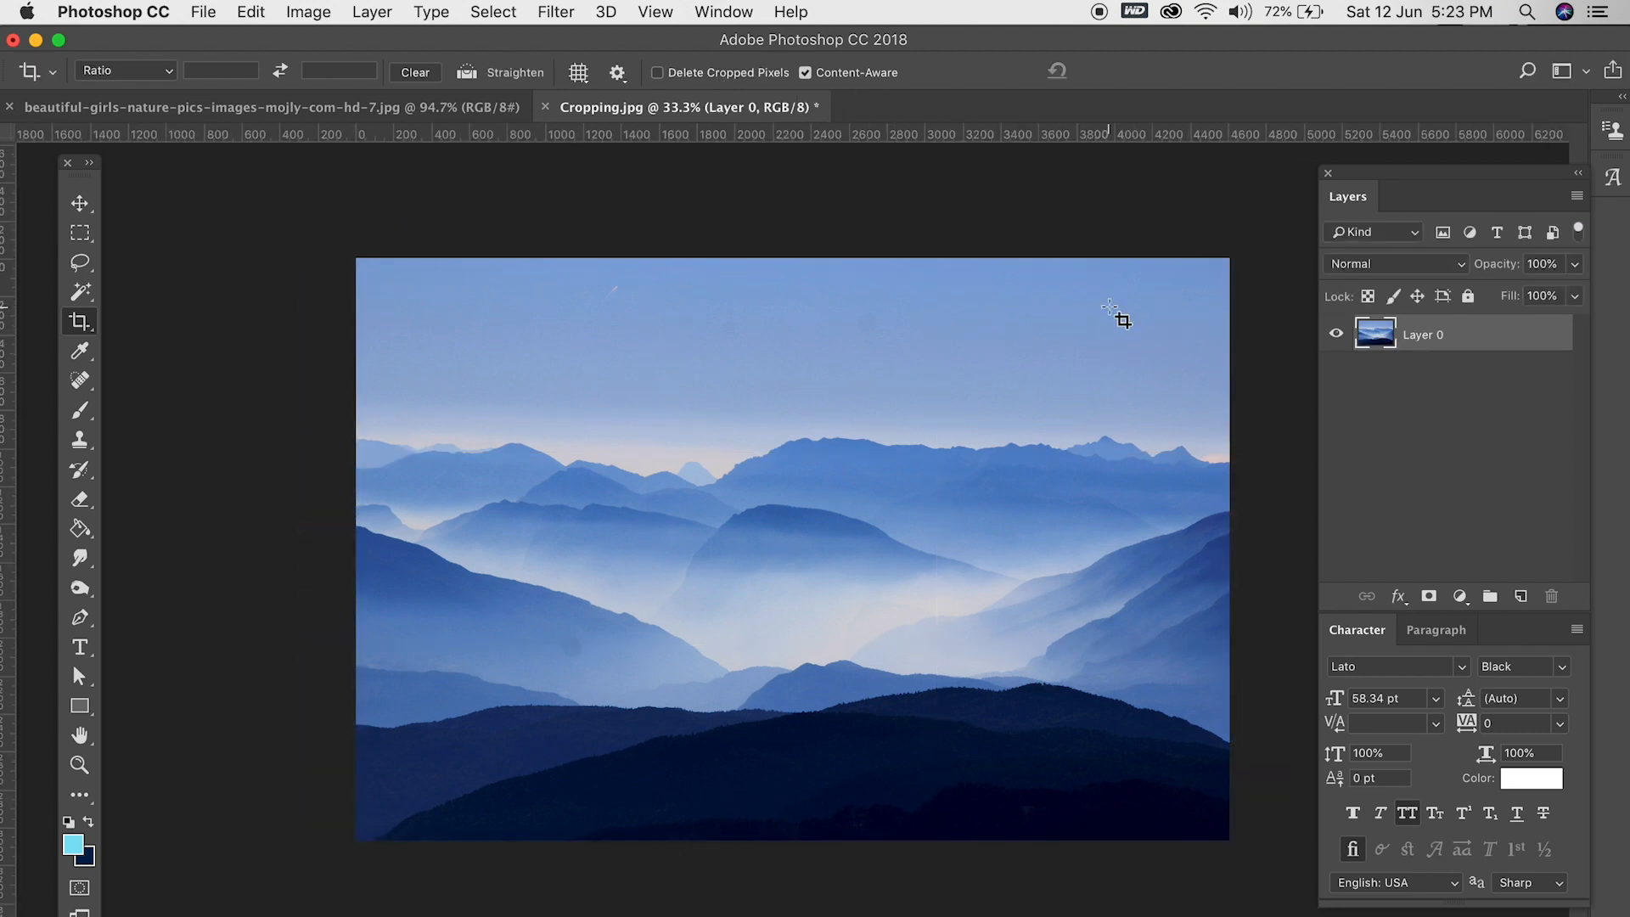
# - Rotate the mountain photo clockwise within the crop frame so its horizon tilts, and commit the crop
pyautogui.moveTo(320, 212); pyautogui.dragTo(1287, 859)
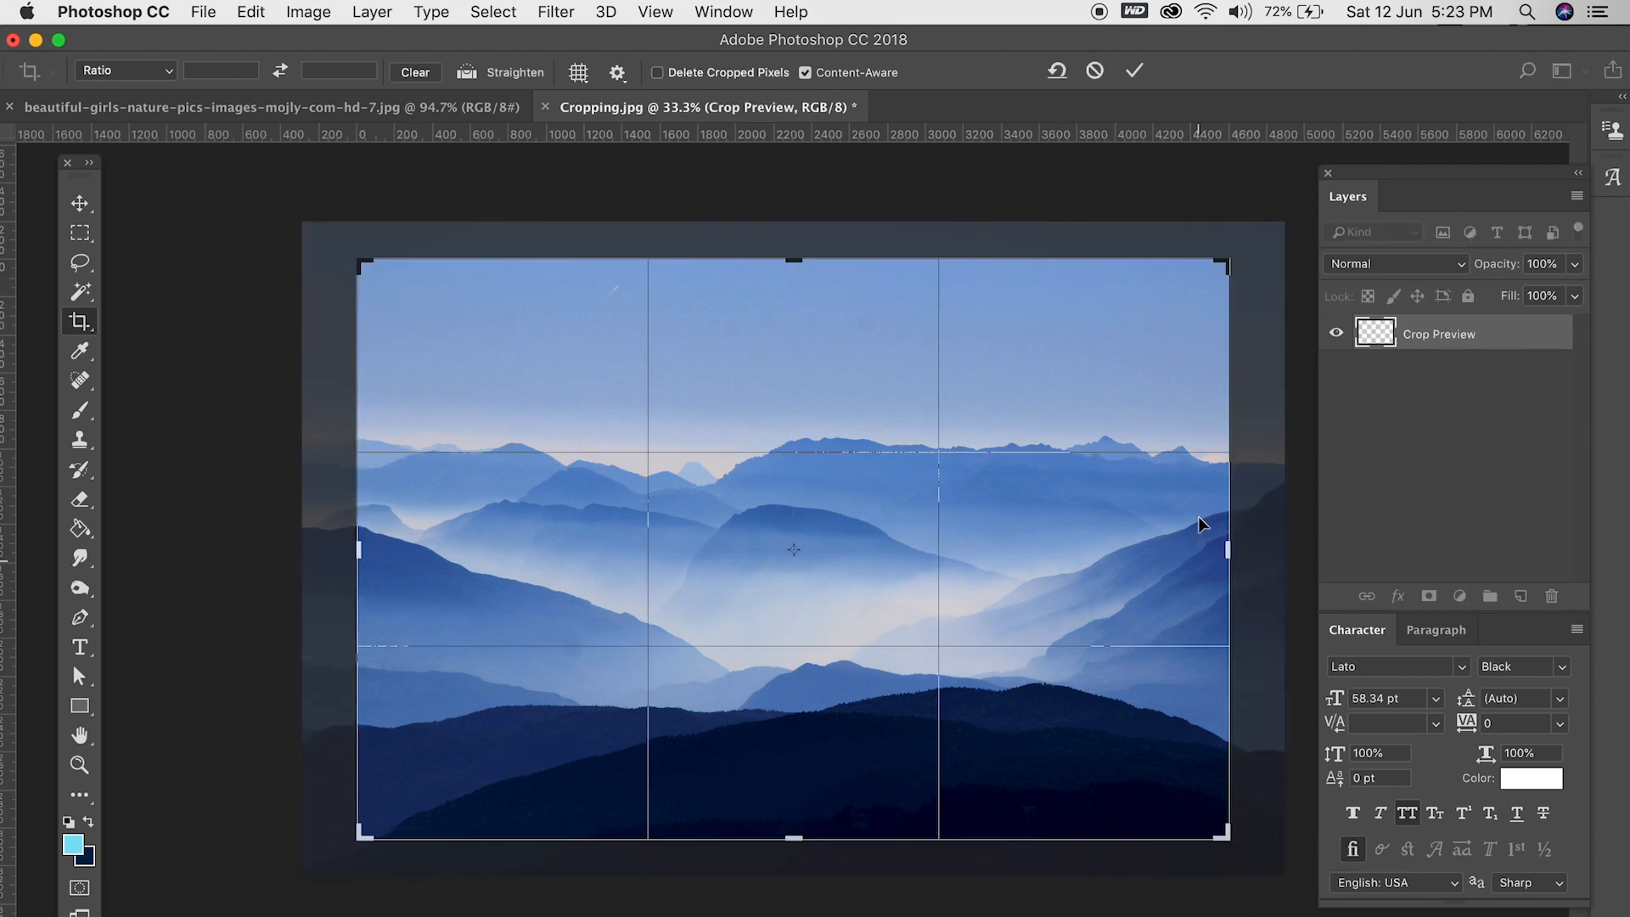
pyautogui.moveTo(1237, 226); pyautogui.dragTo(1250, 323)
pyautogui.press('Return')
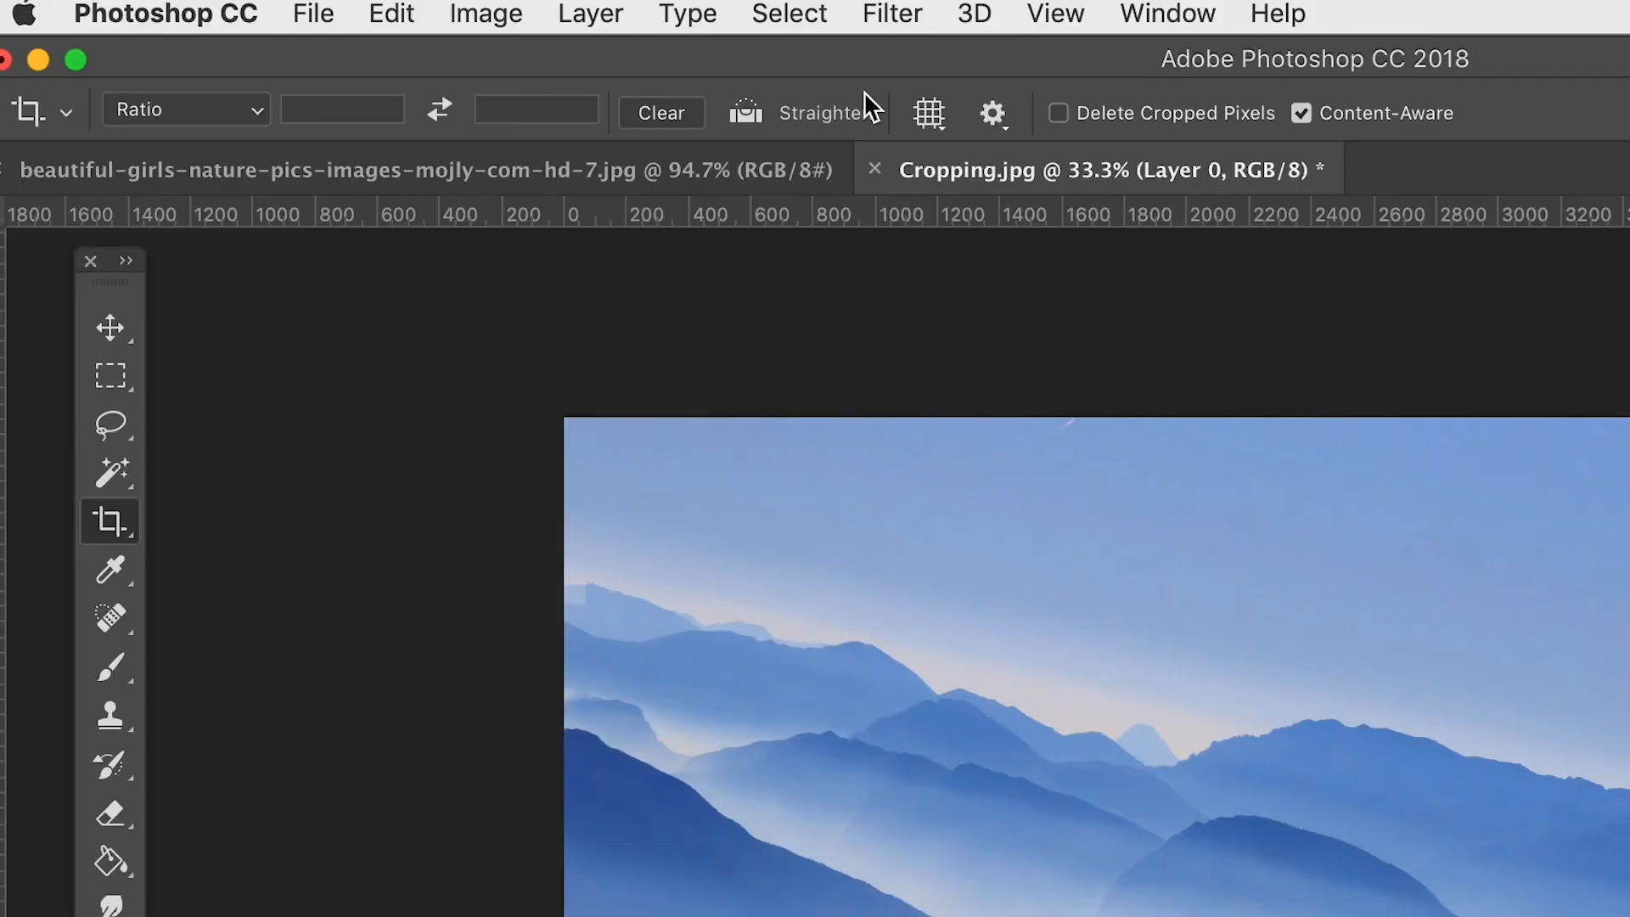
# - Straighten the tilted photo along its horizon from the left edge to the right edge, and commit
pyautogui.click(746, 112)
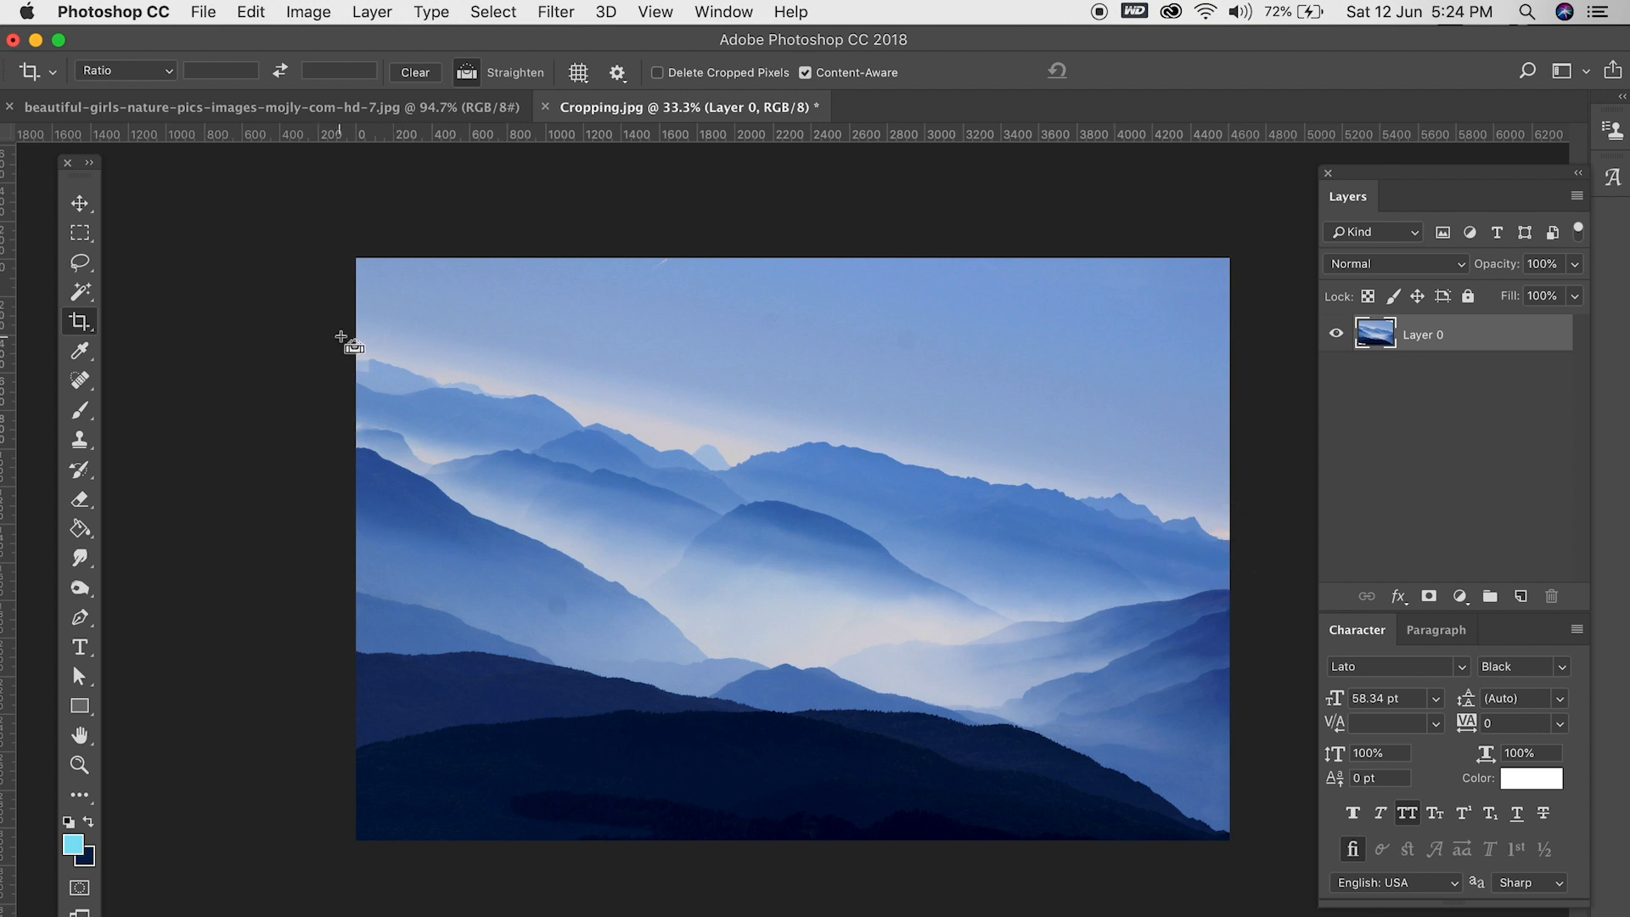
pyautogui.moveTo(356, 351); pyautogui.dragTo(1225, 539)
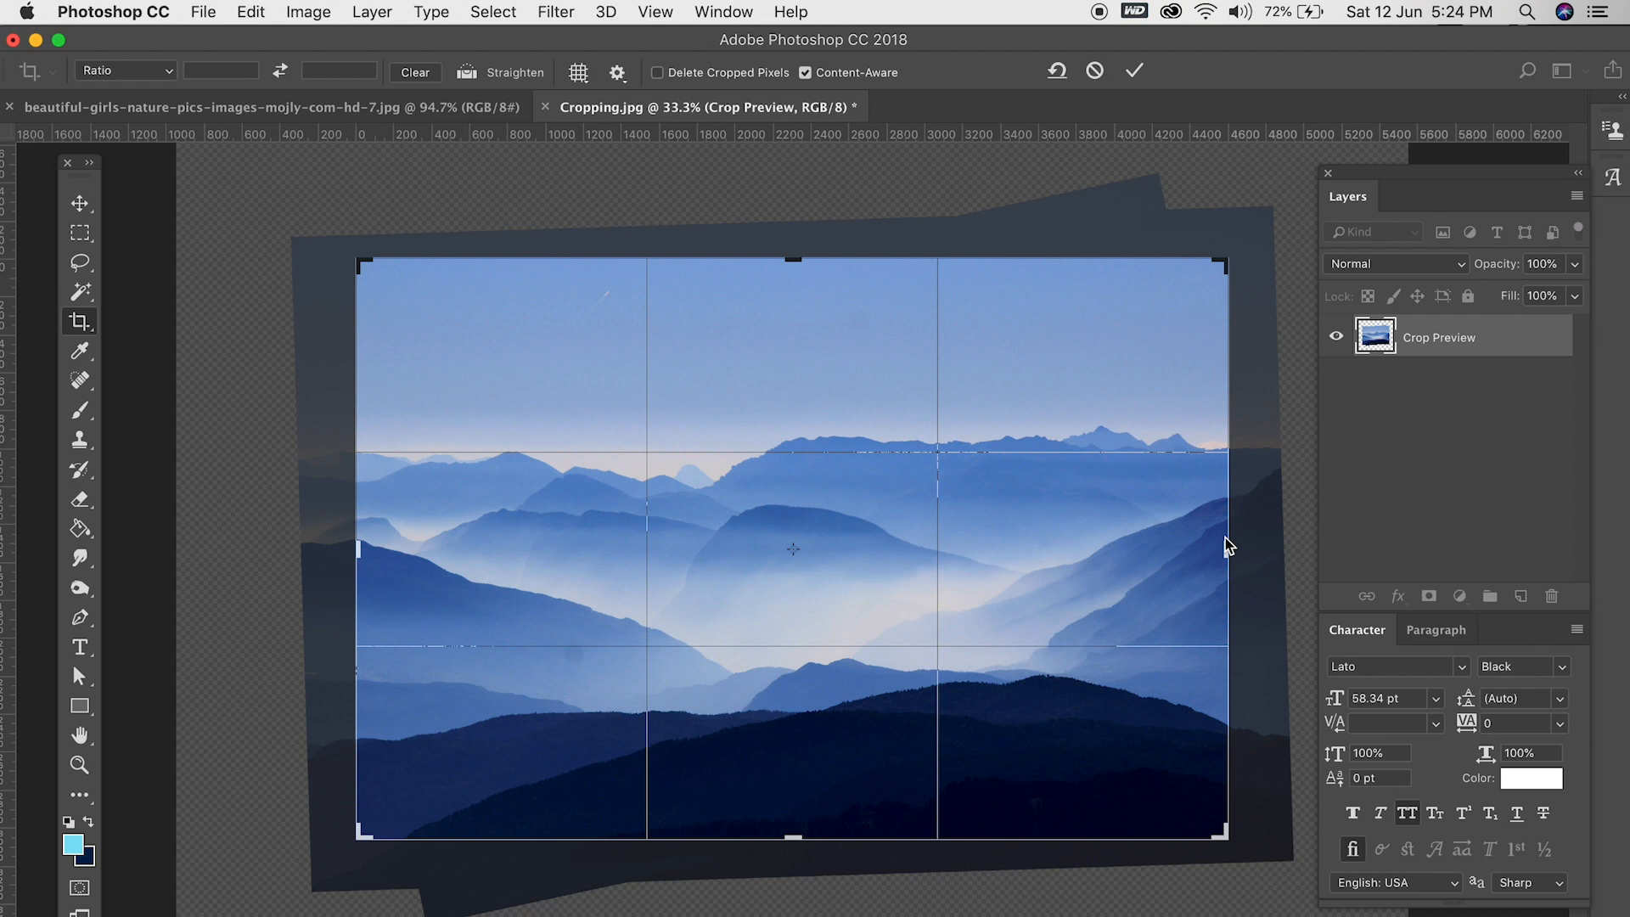
pyautogui.press('Return')
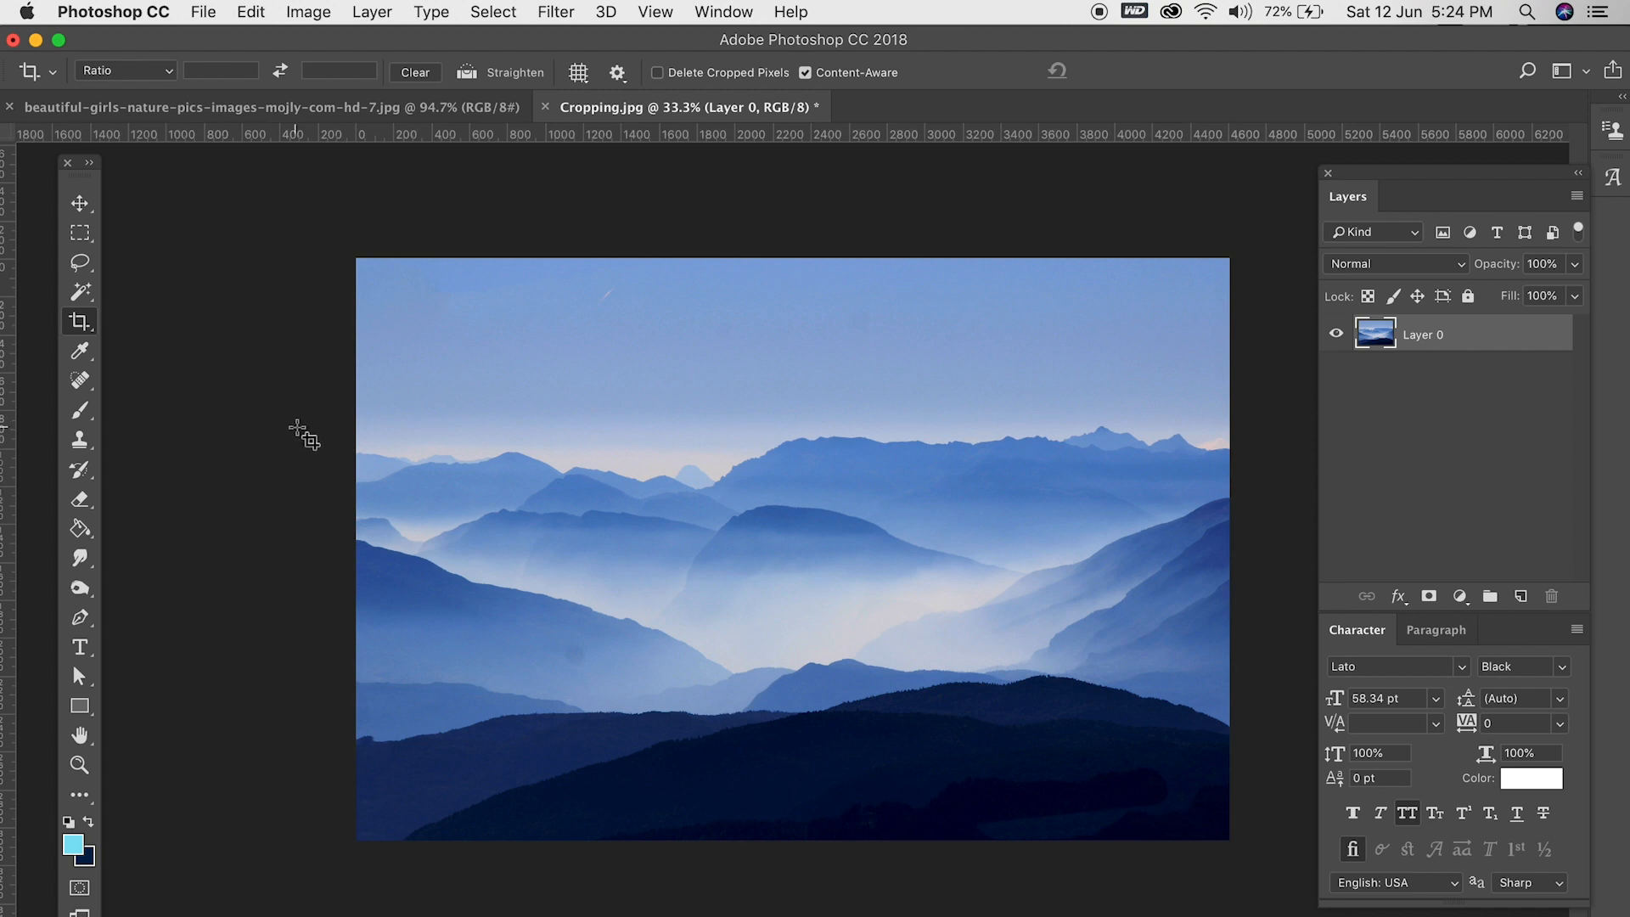
# - Tilt the mountain photo again so the horizon slopes down towards the right, and commit the crop
pyautogui.moveTo(357, 451); pyautogui.dragTo(505, 446)
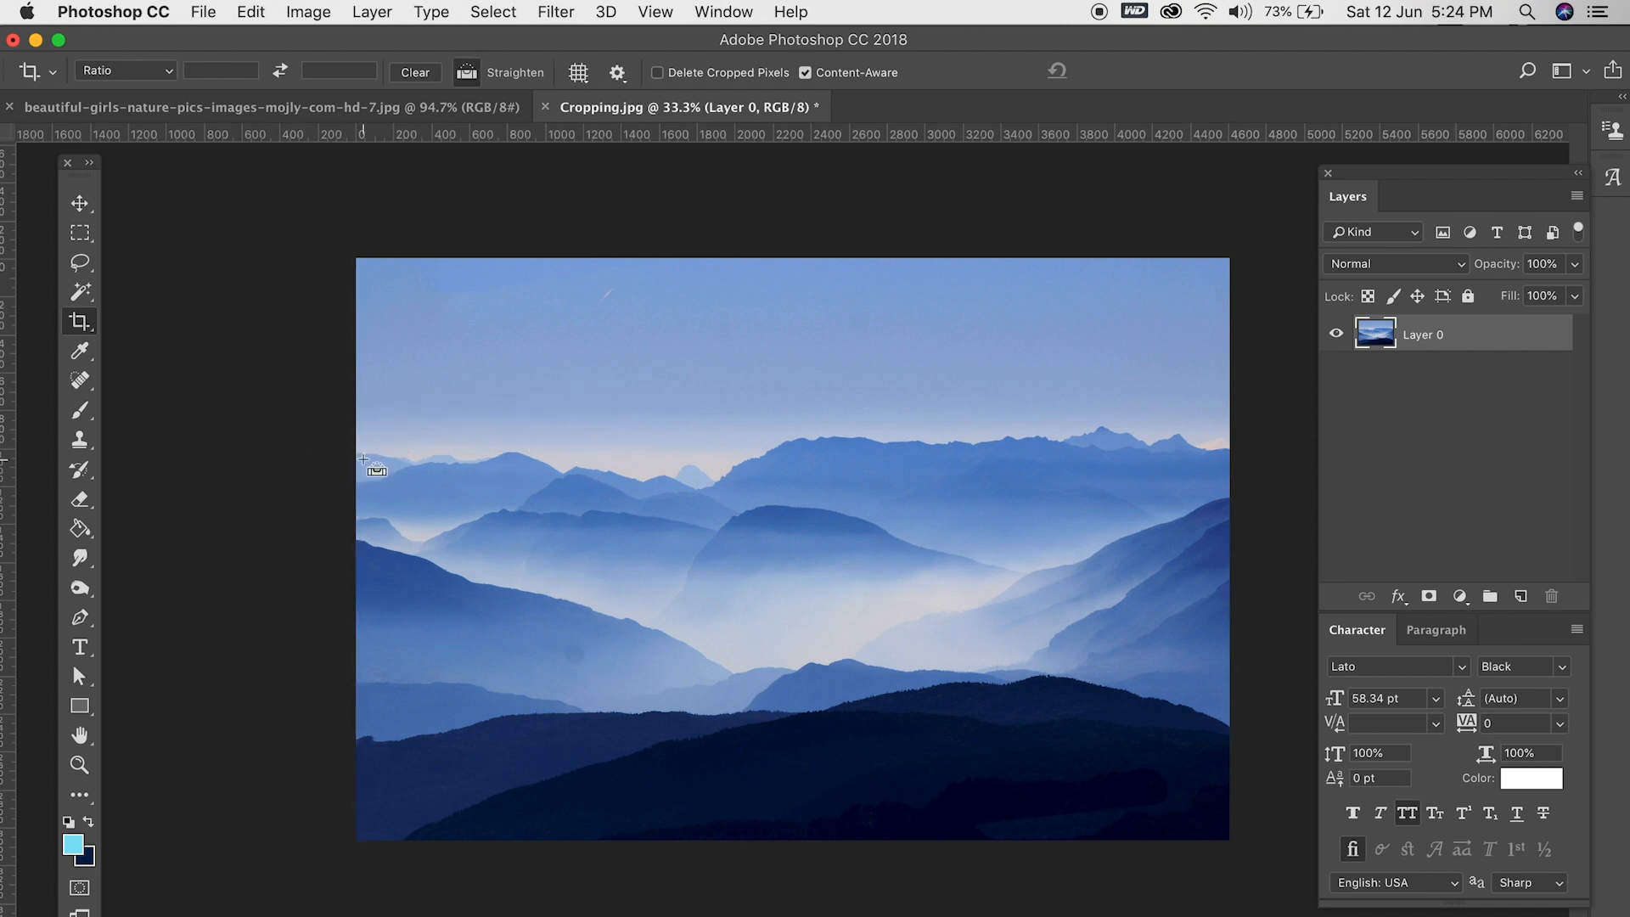
pyautogui.moveTo(356, 450); pyautogui.dragTo(1162, 321)
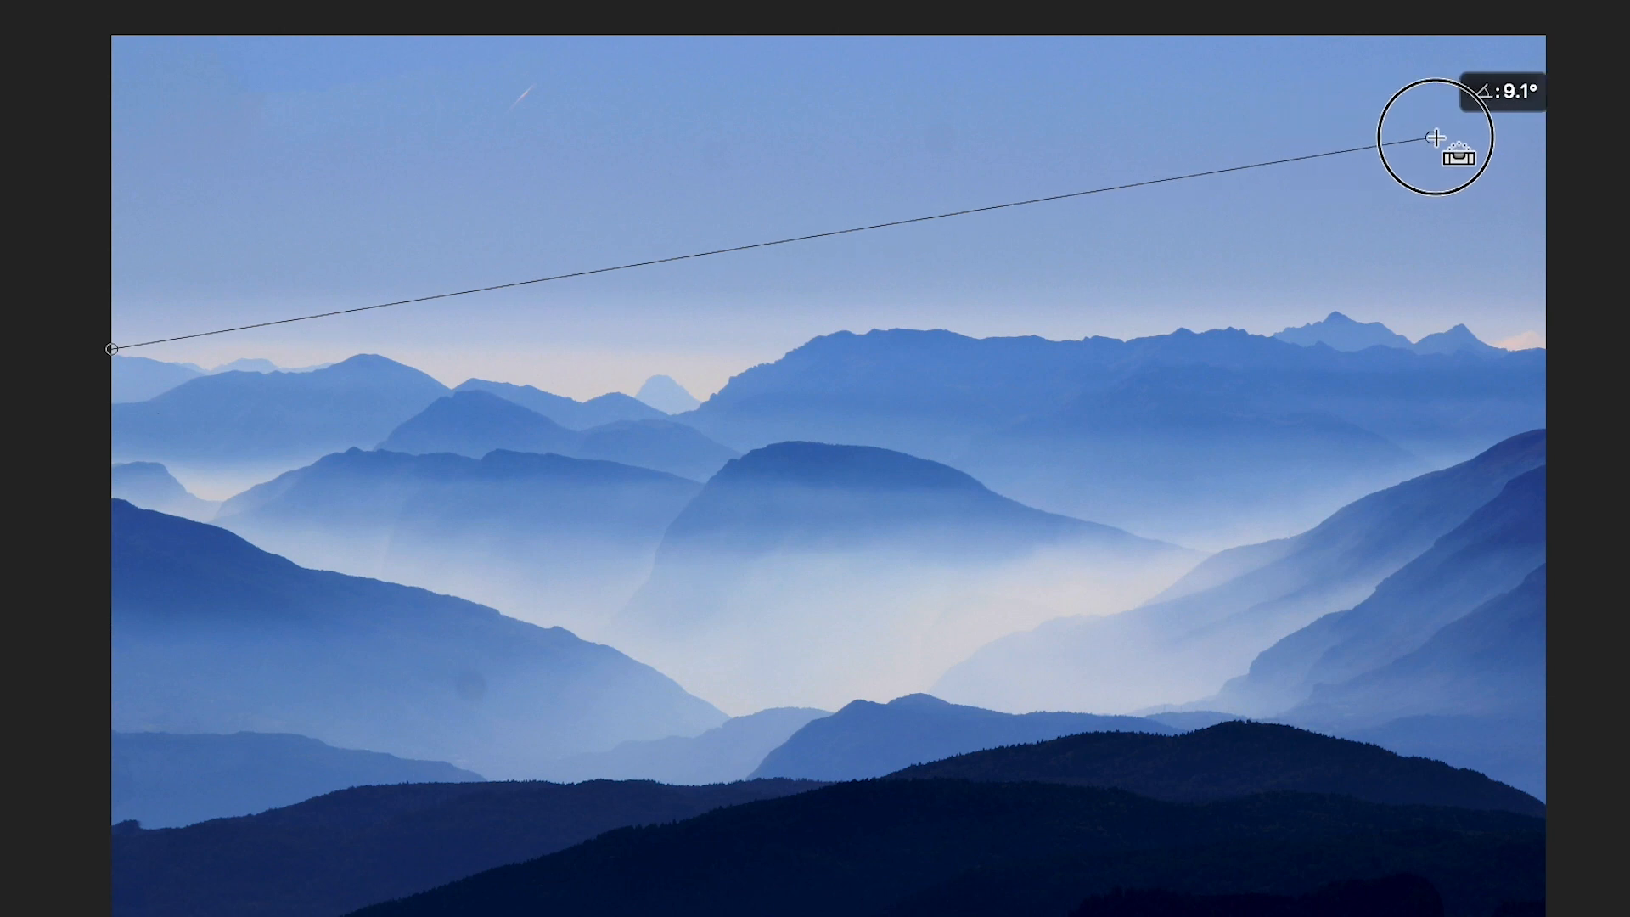
pyautogui.moveTo(1435, 137); pyautogui.dragTo(1538, 106)
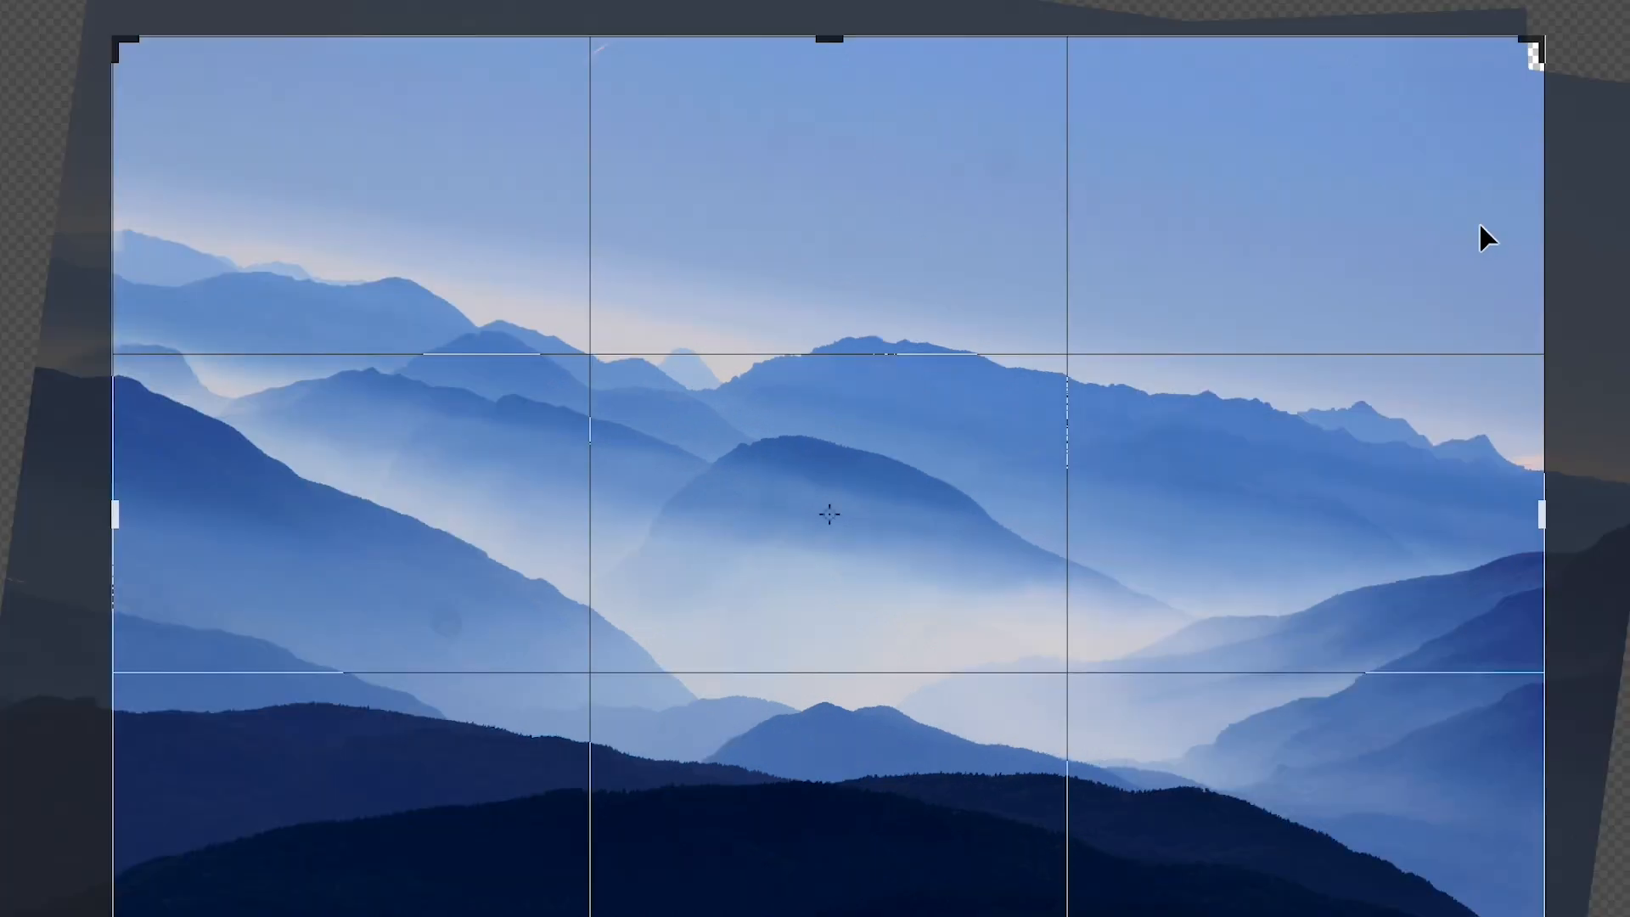
pyautogui.press('Return')
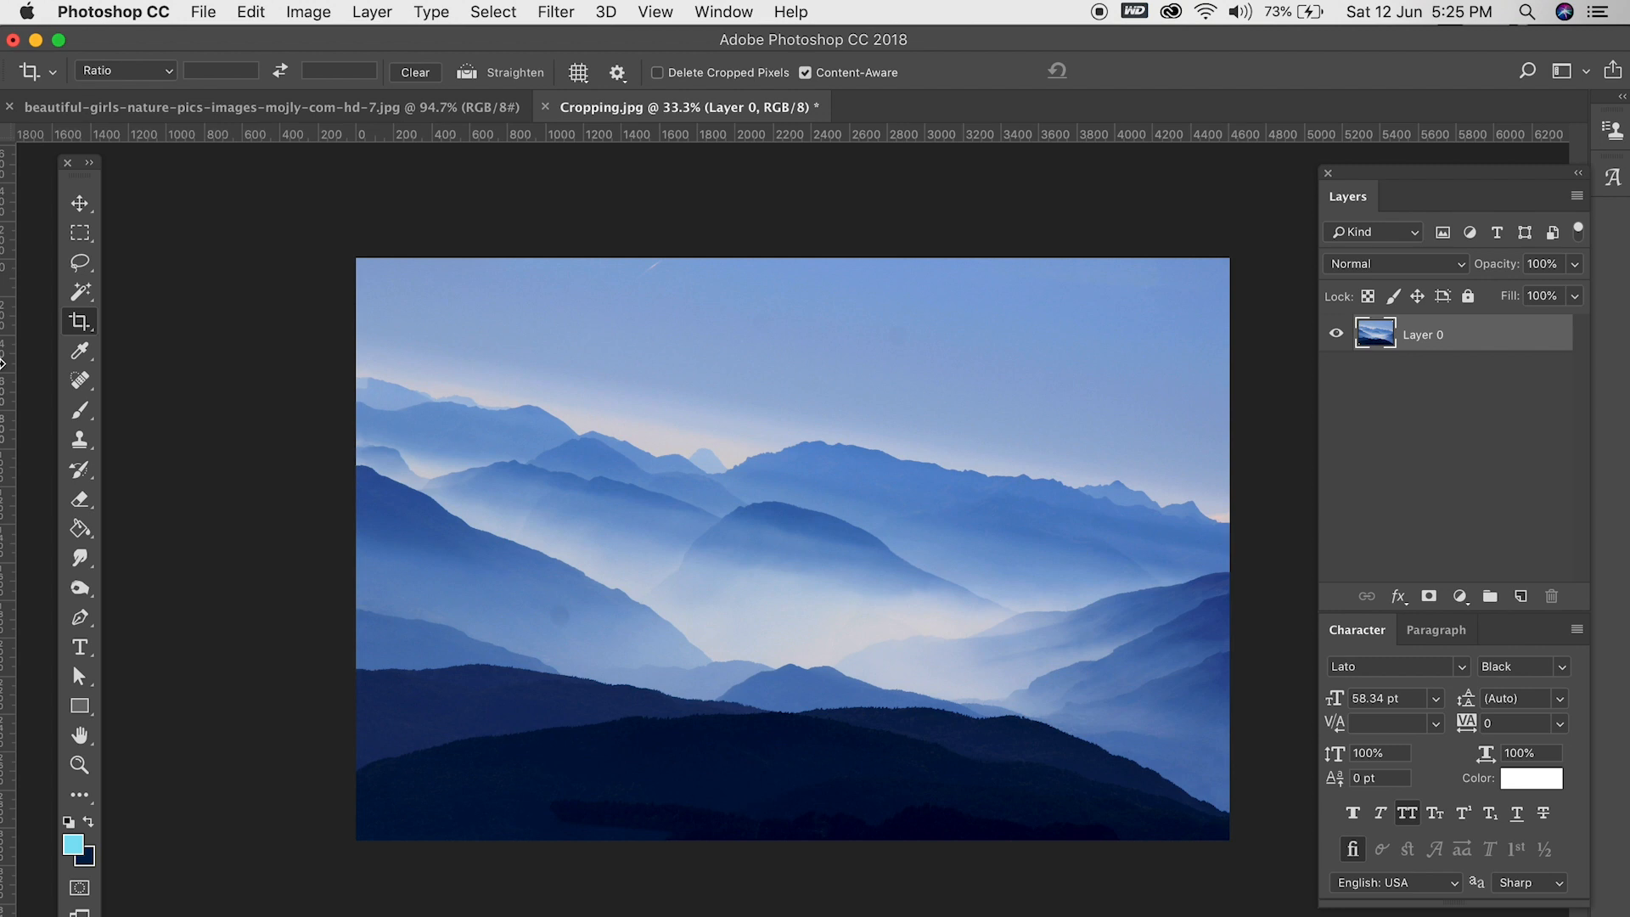
# - Straighten the mountain photo along its sloping horizon line, and fine-tune the rotation of the crop
pyautogui.click(468, 74)
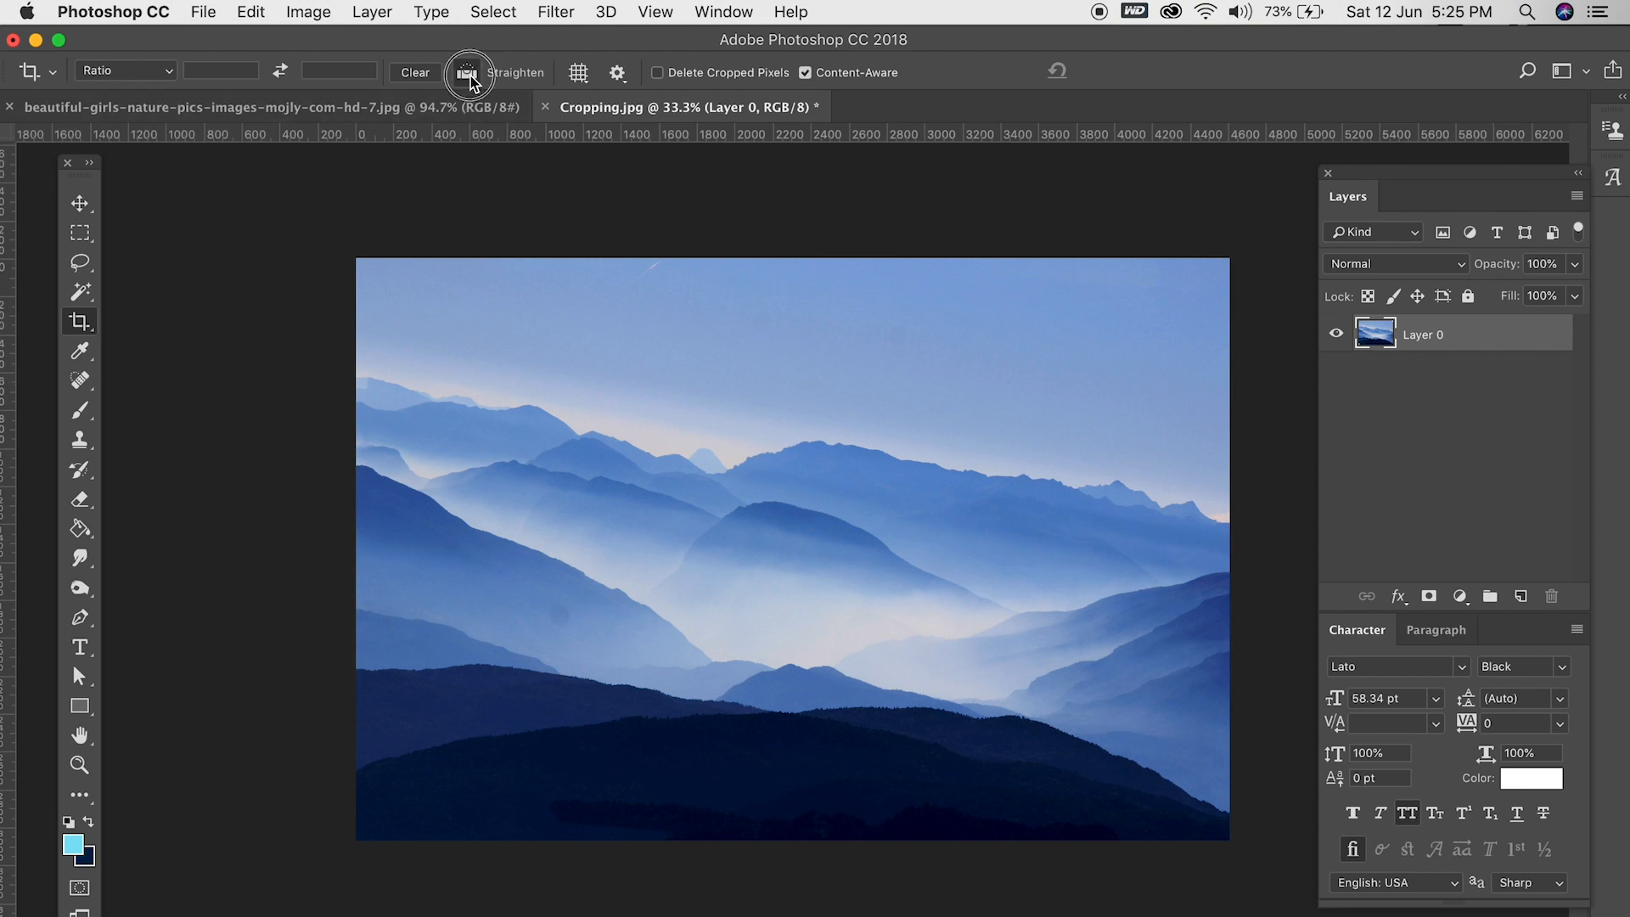
pyautogui.click(358, 376)
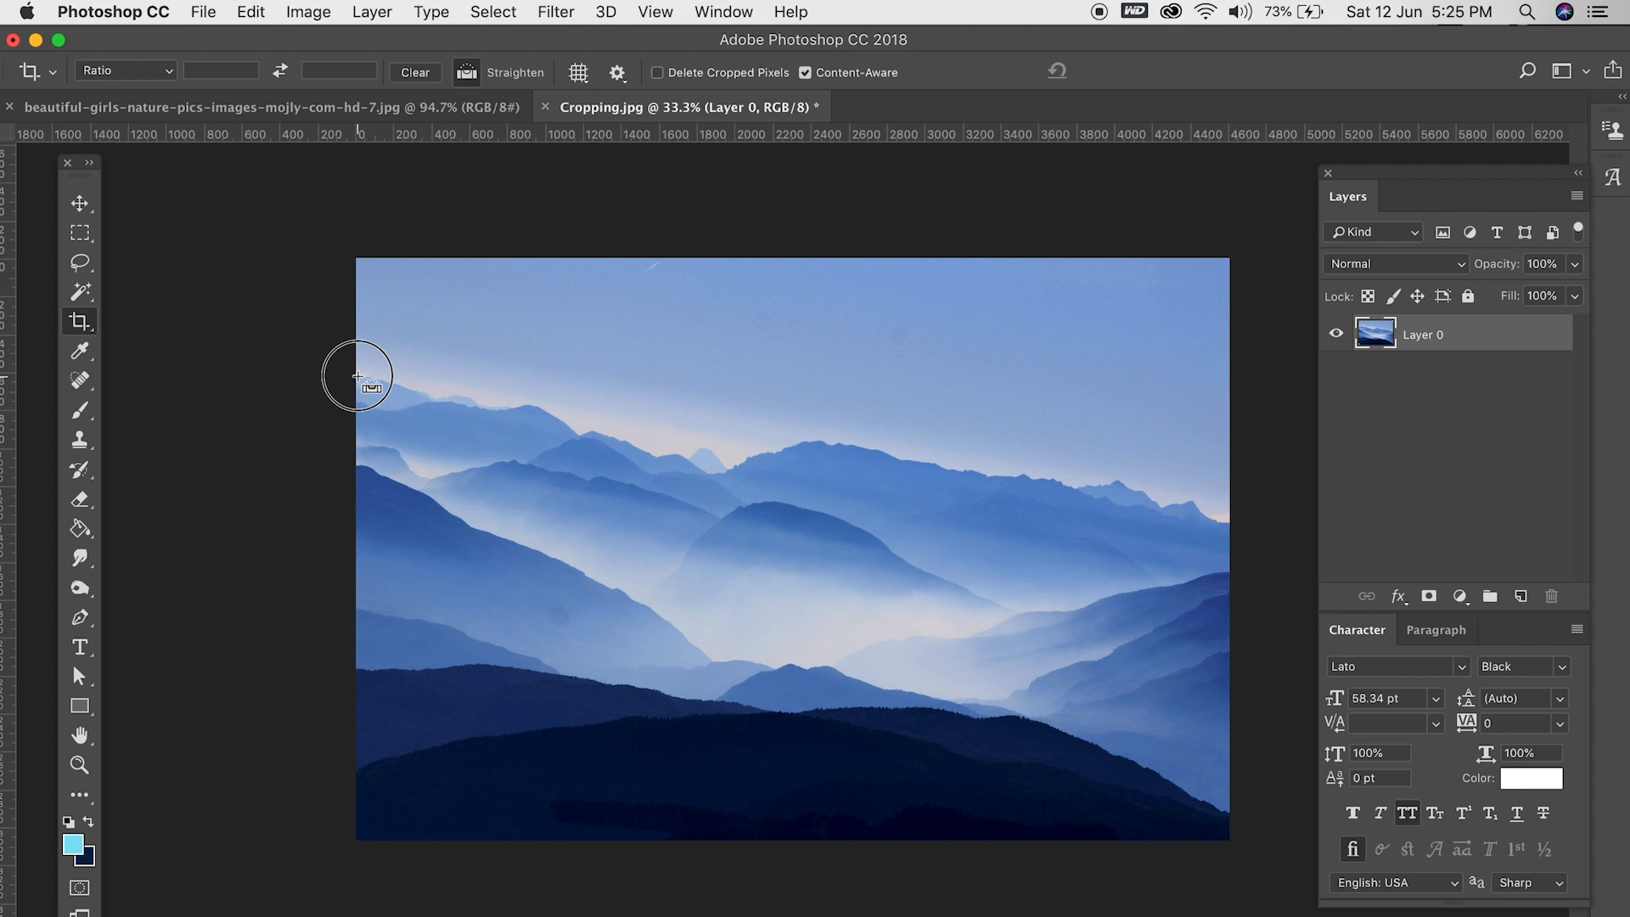
pyautogui.moveTo(358, 376); pyautogui.dragTo(1223, 518)
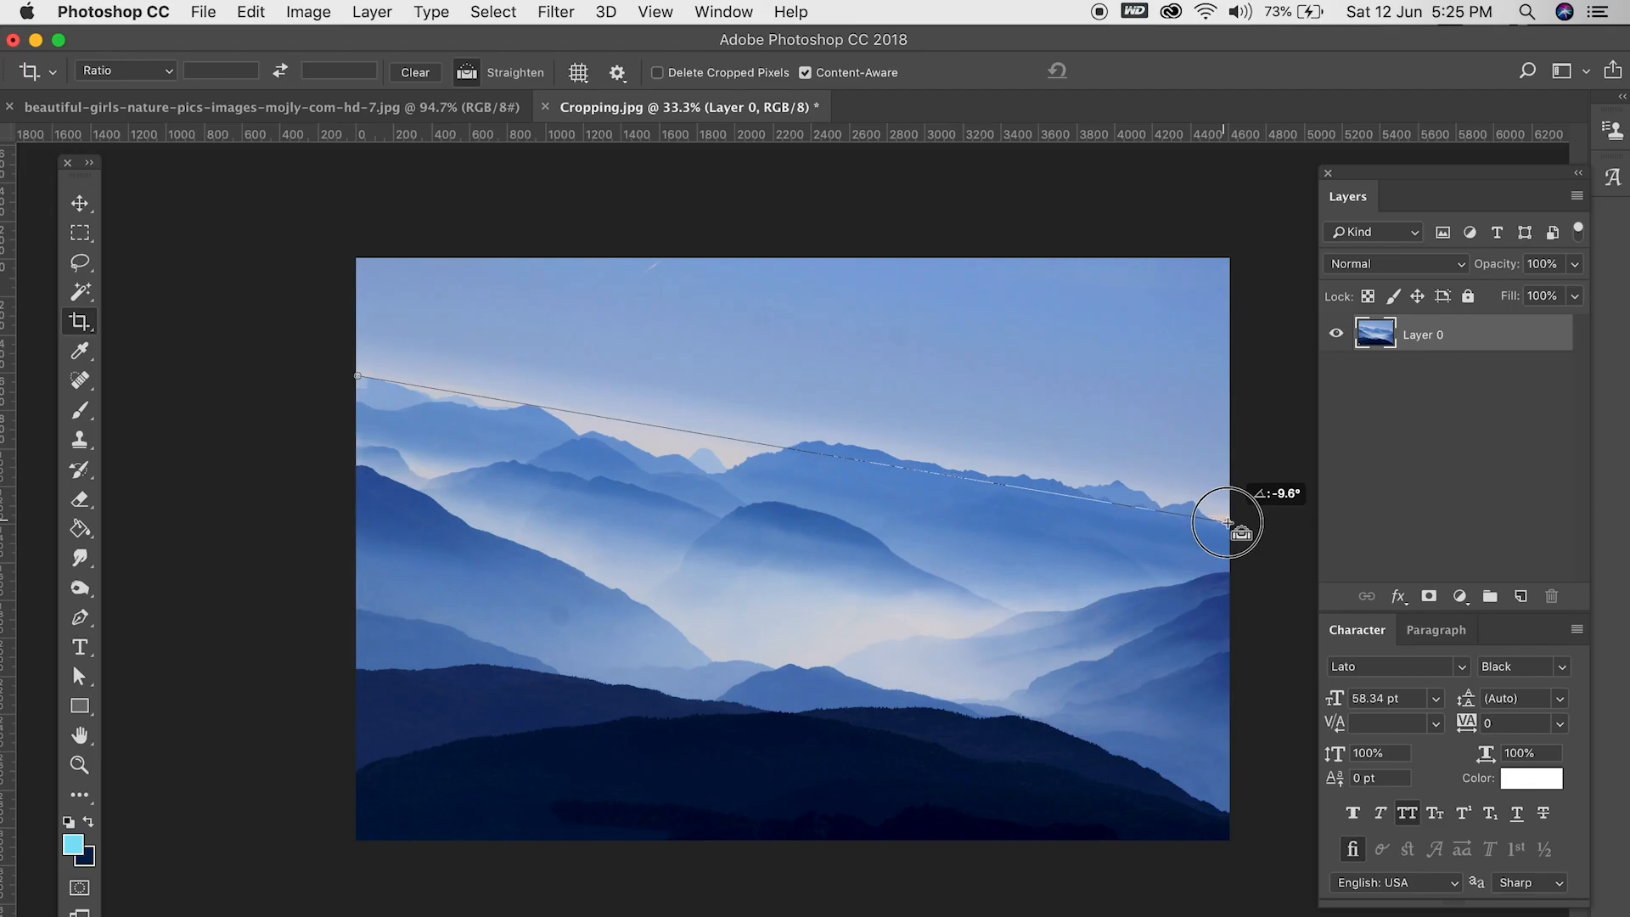
pyautogui.moveTo(1229, 521); pyautogui.dragTo(1227, 527)
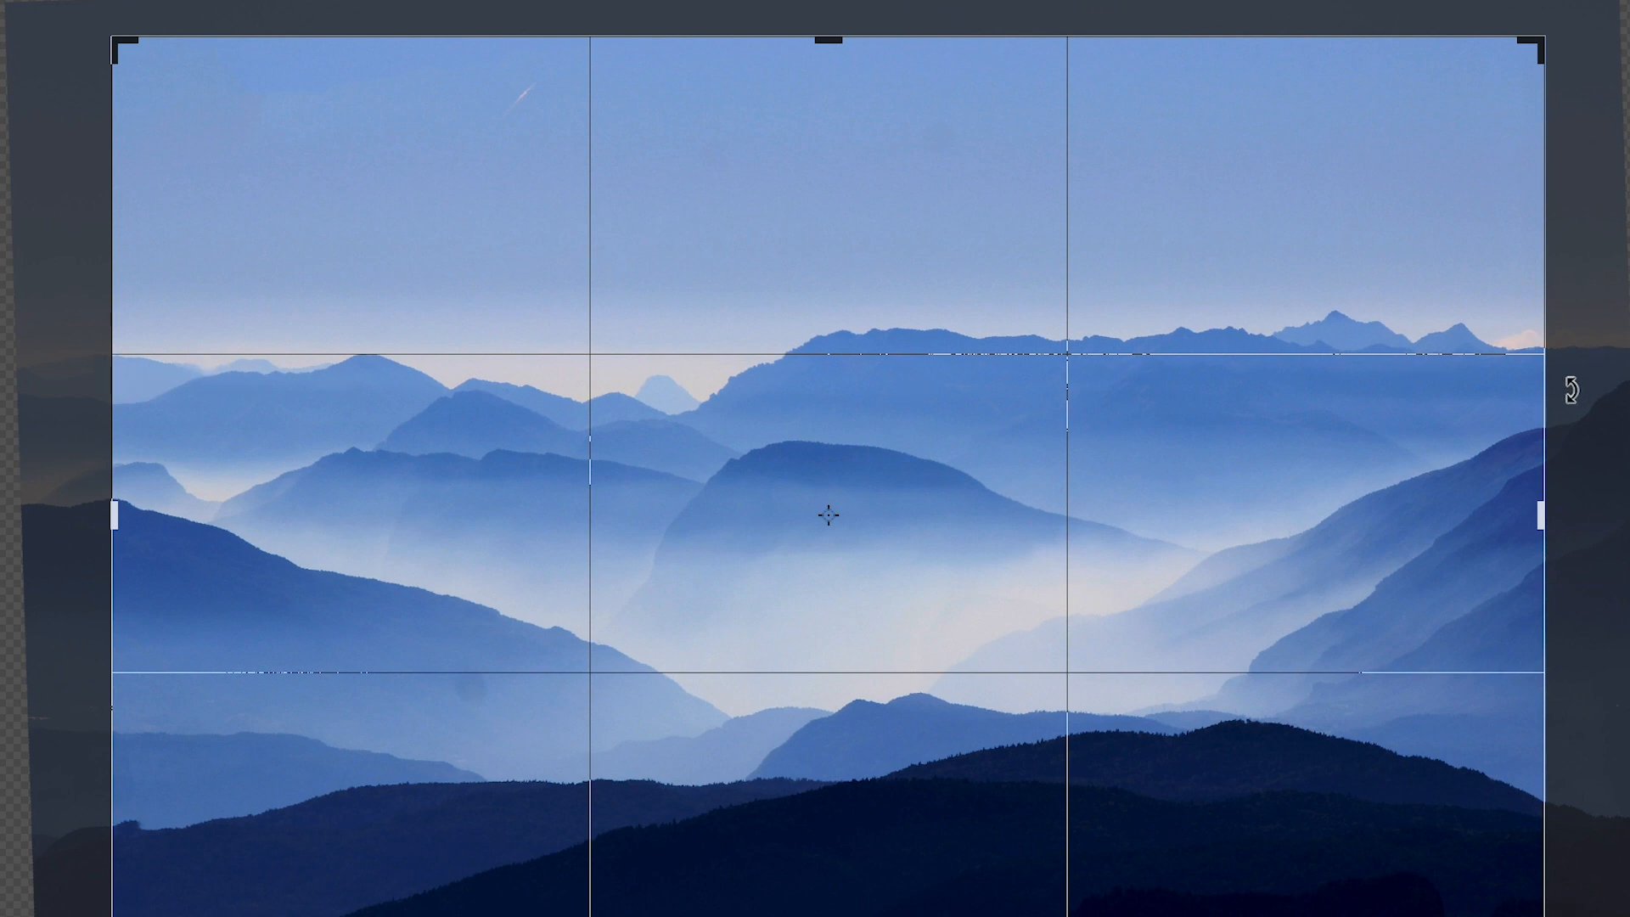
pyautogui.moveTo(1565, 7); pyautogui.dragTo(1247, 208)
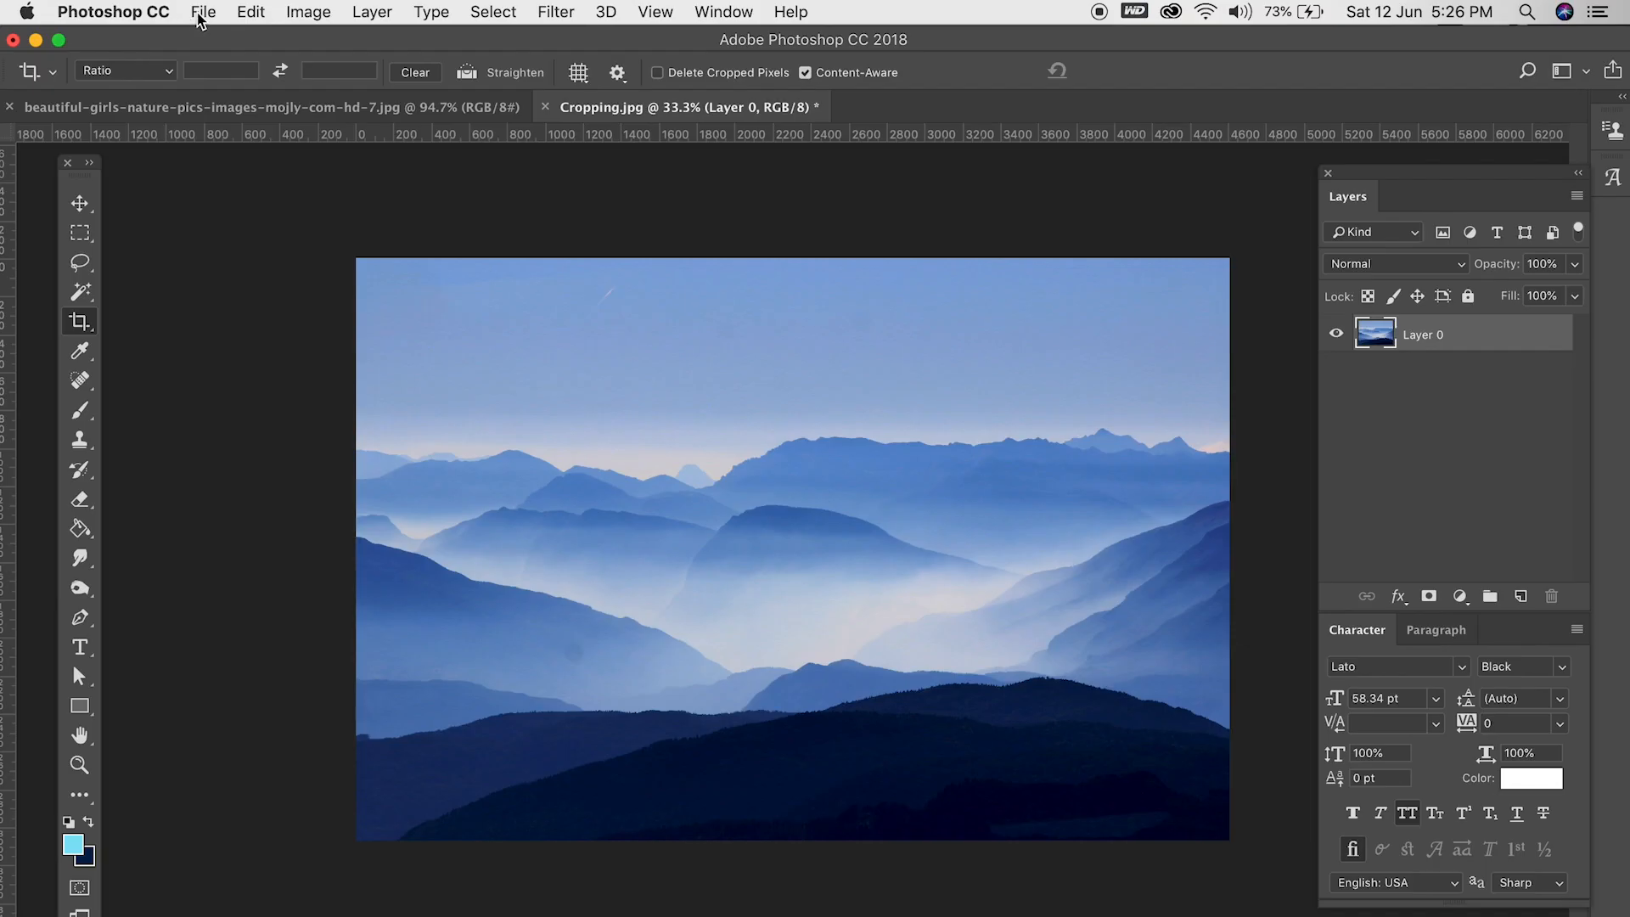
# - Revert Cropping.jpg to its saved version and extend the canvas above the sky with a Content-Aware crop
pyautogui.click(203, 11)
pyautogui.click(218, 265)
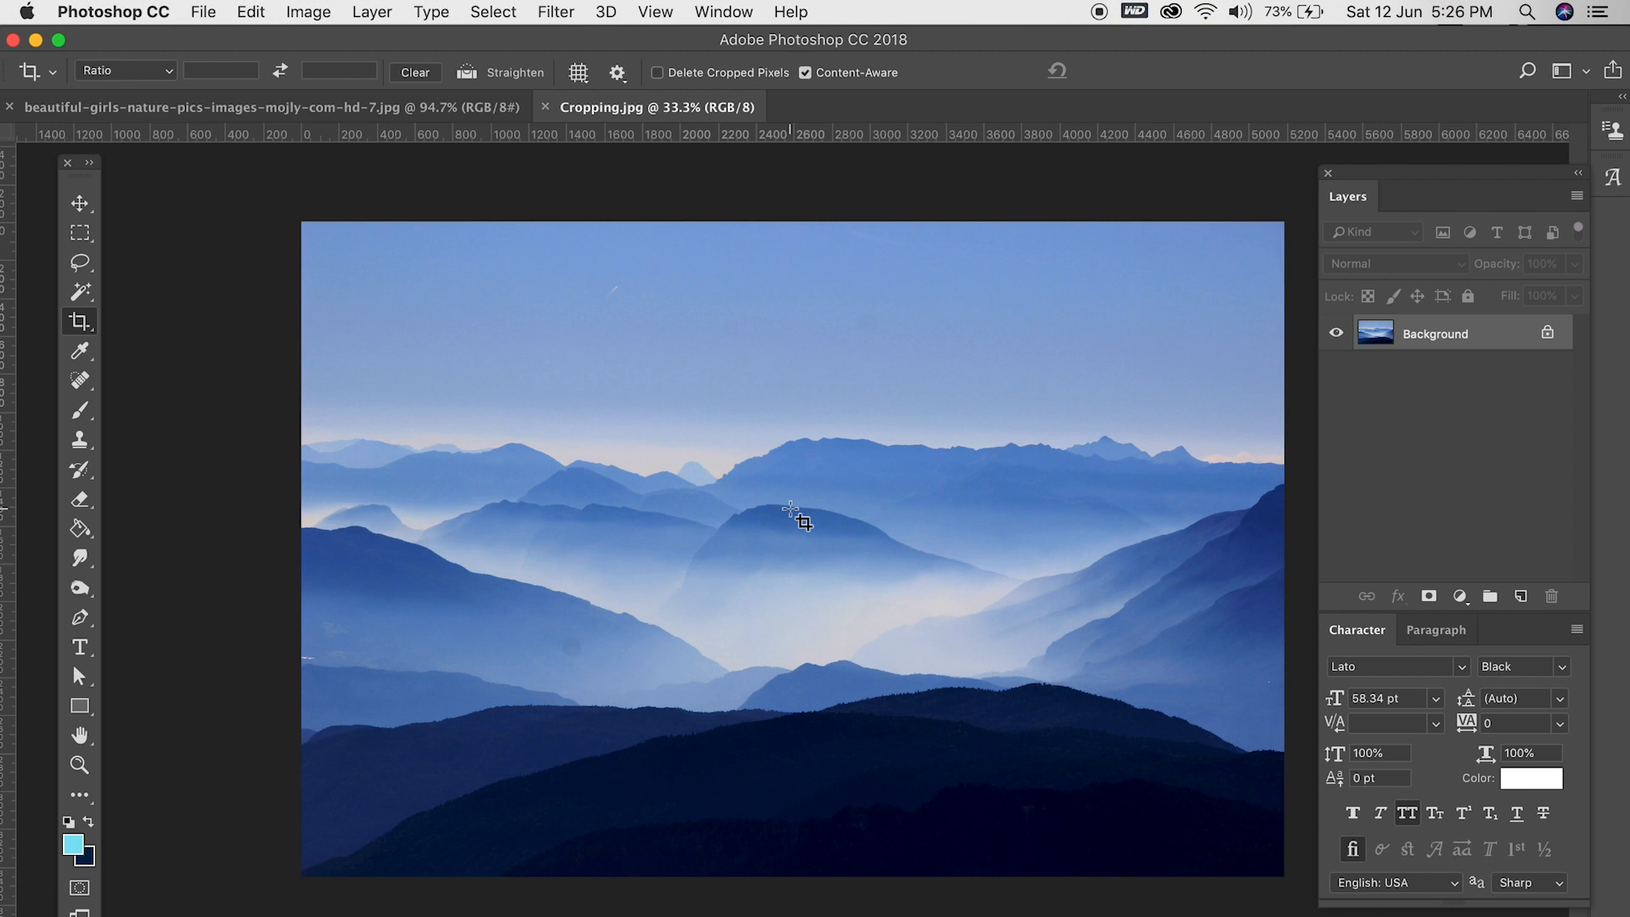
pyautogui.scroll(-2, 791, 510)
pyautogui.click(79, 321)
pyautogui.moveTo(778, 262); pyautogui.dragTo(791, 231)
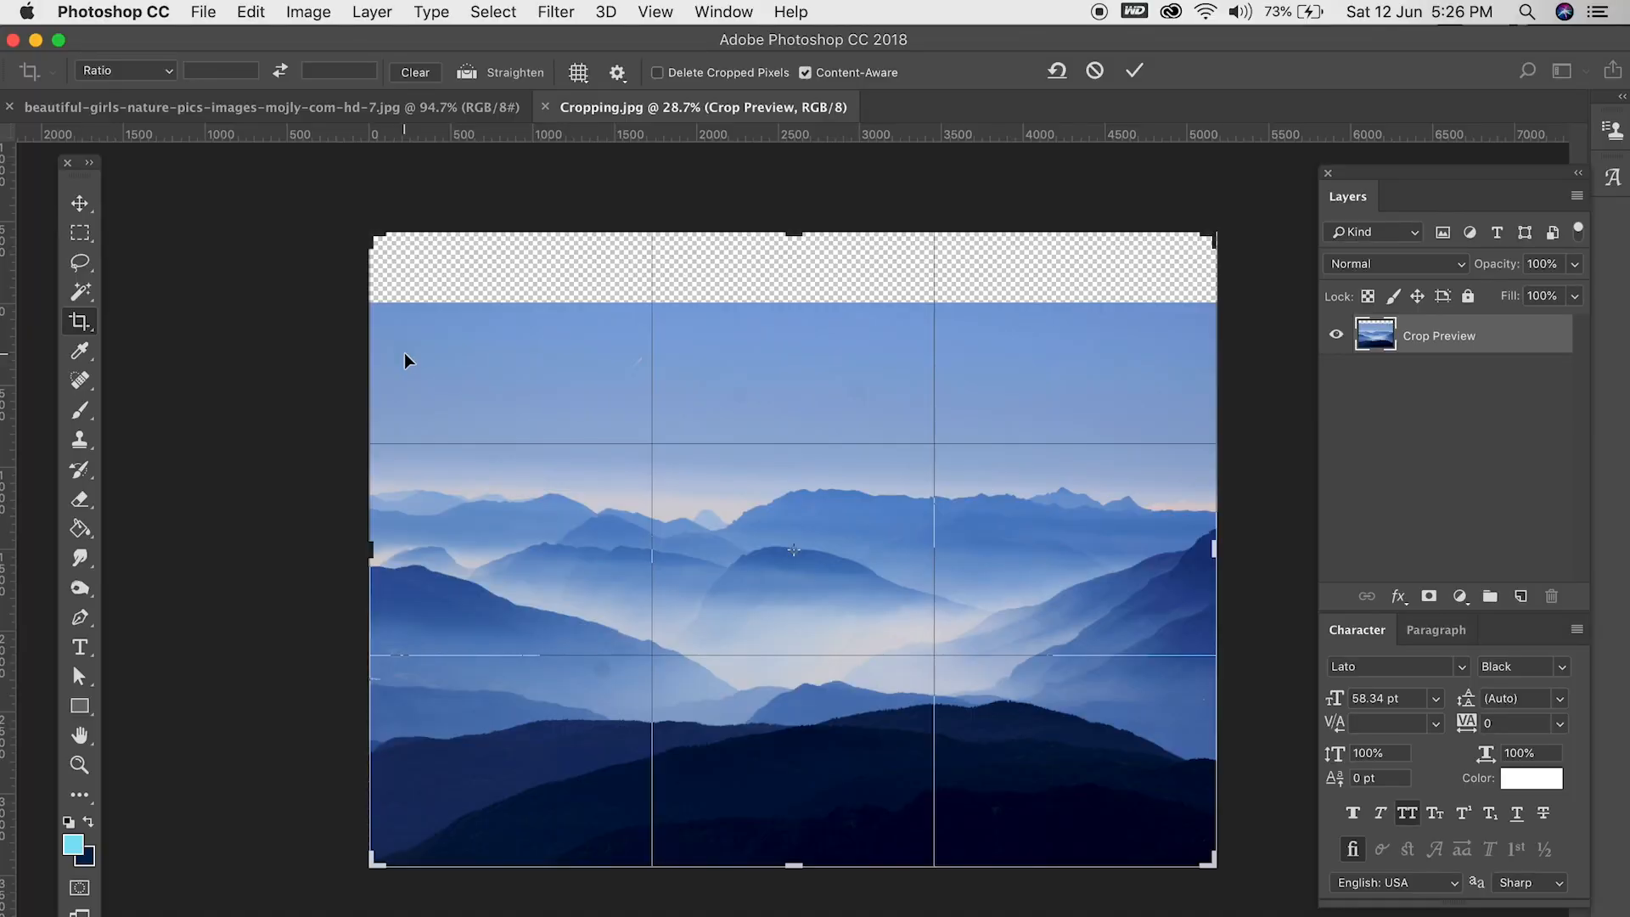
pyautogui.press('Return')
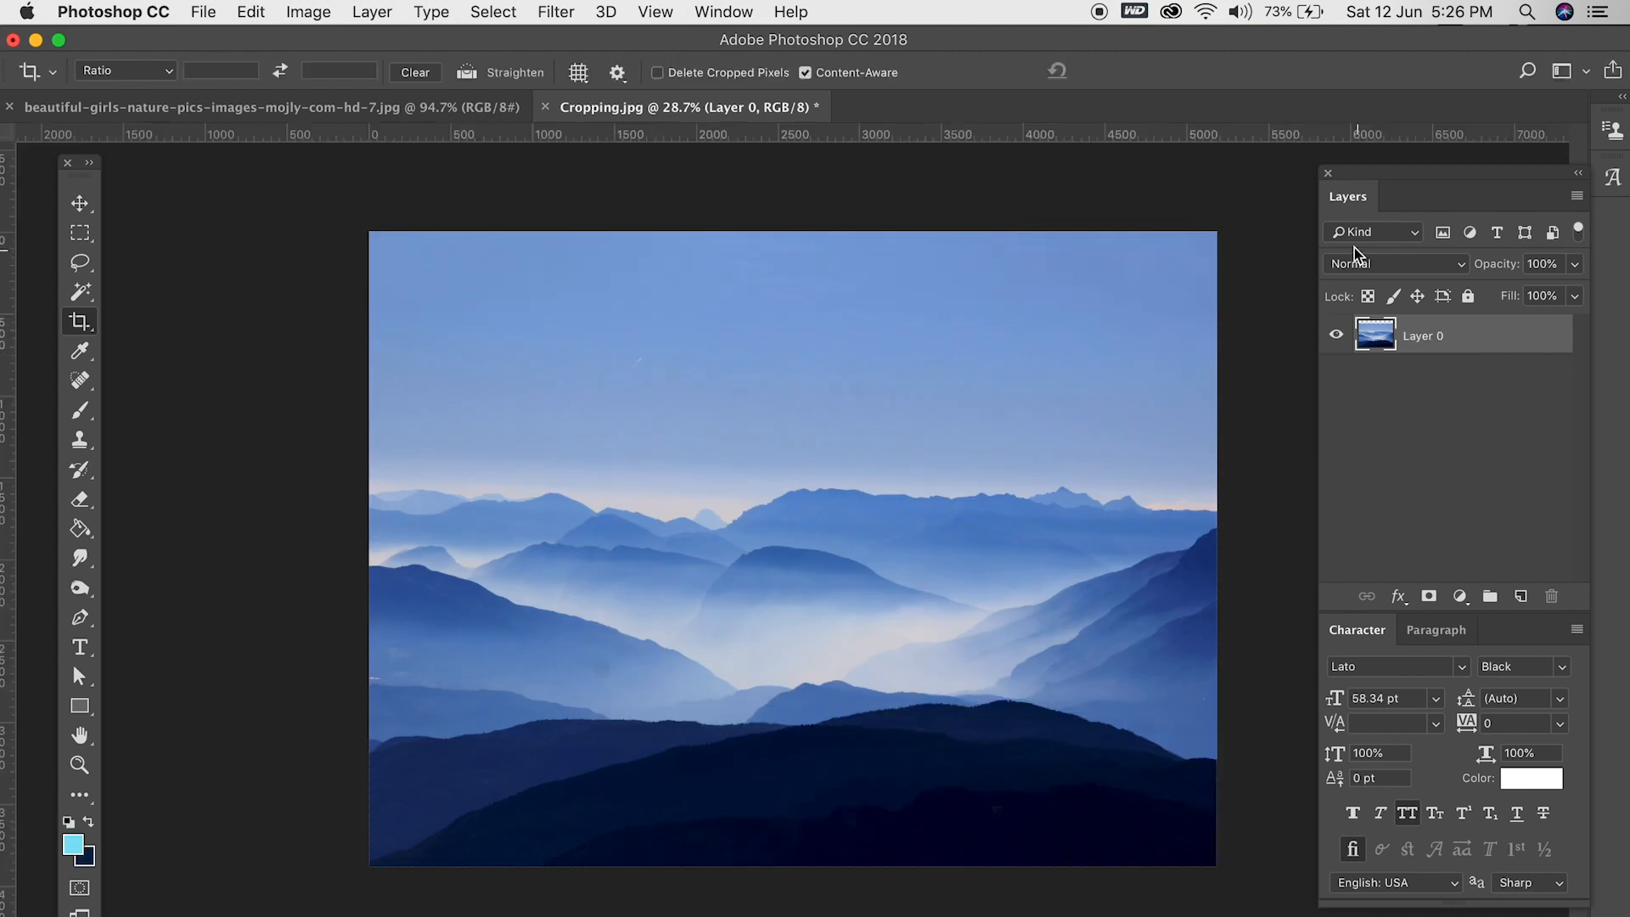
# - Extend the mountain photo's canvas past its left edge with Content-Aware on, and commit the crop
pyautogui.click(80, 321)
pyautogui.moveTo(371, 556); pyautogui.dragTo(345, 553)
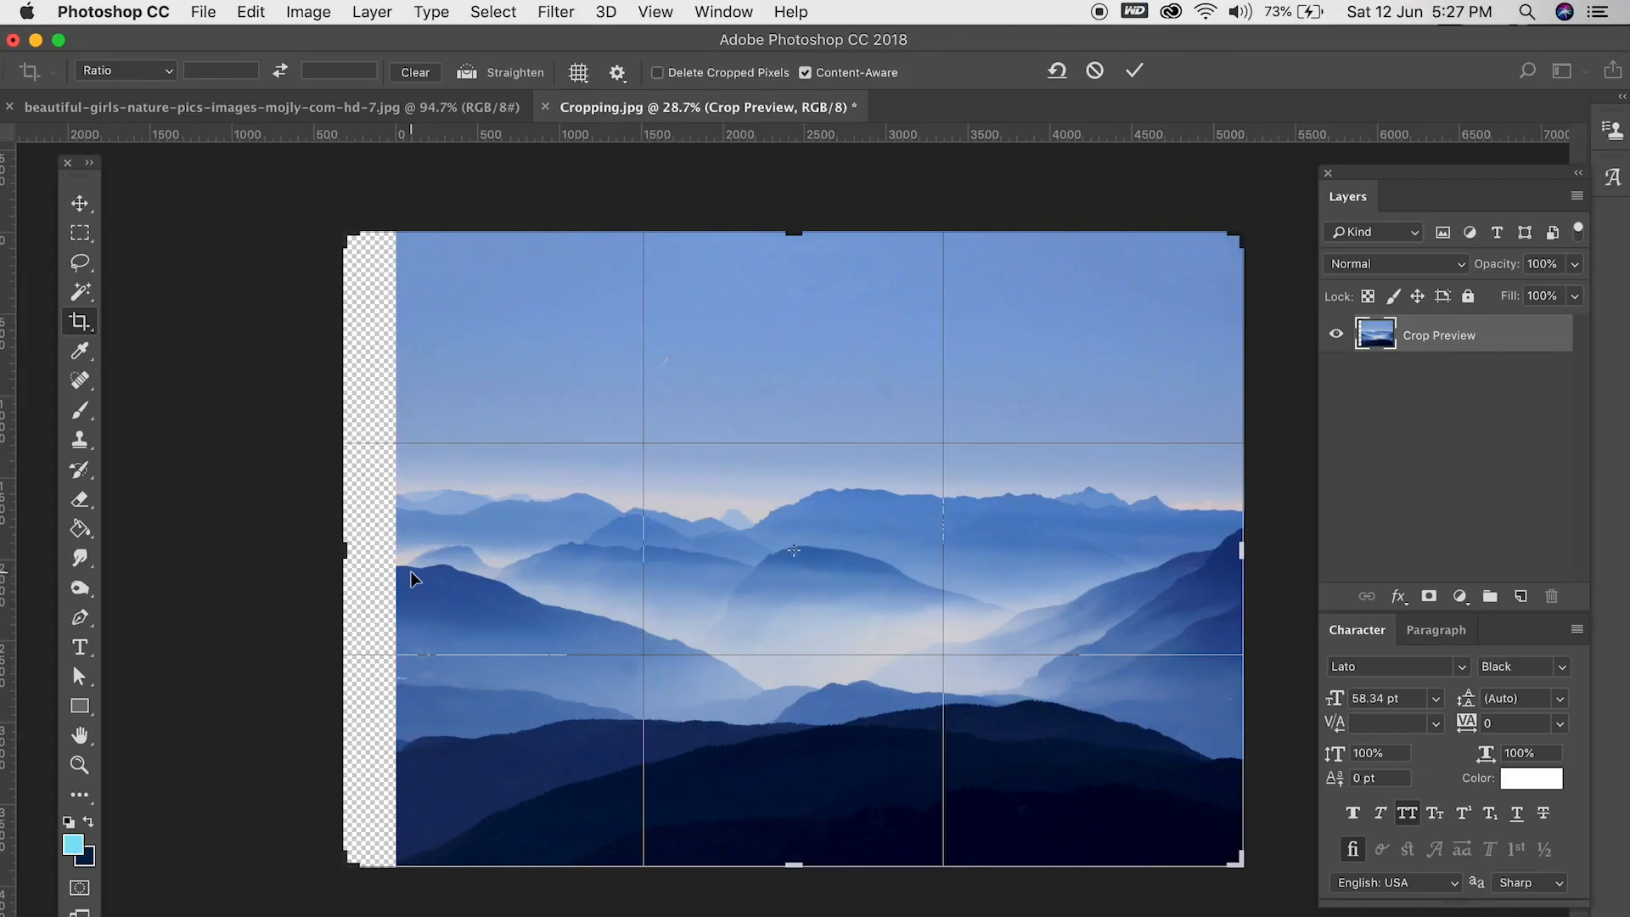
pyautogui.press('Return')
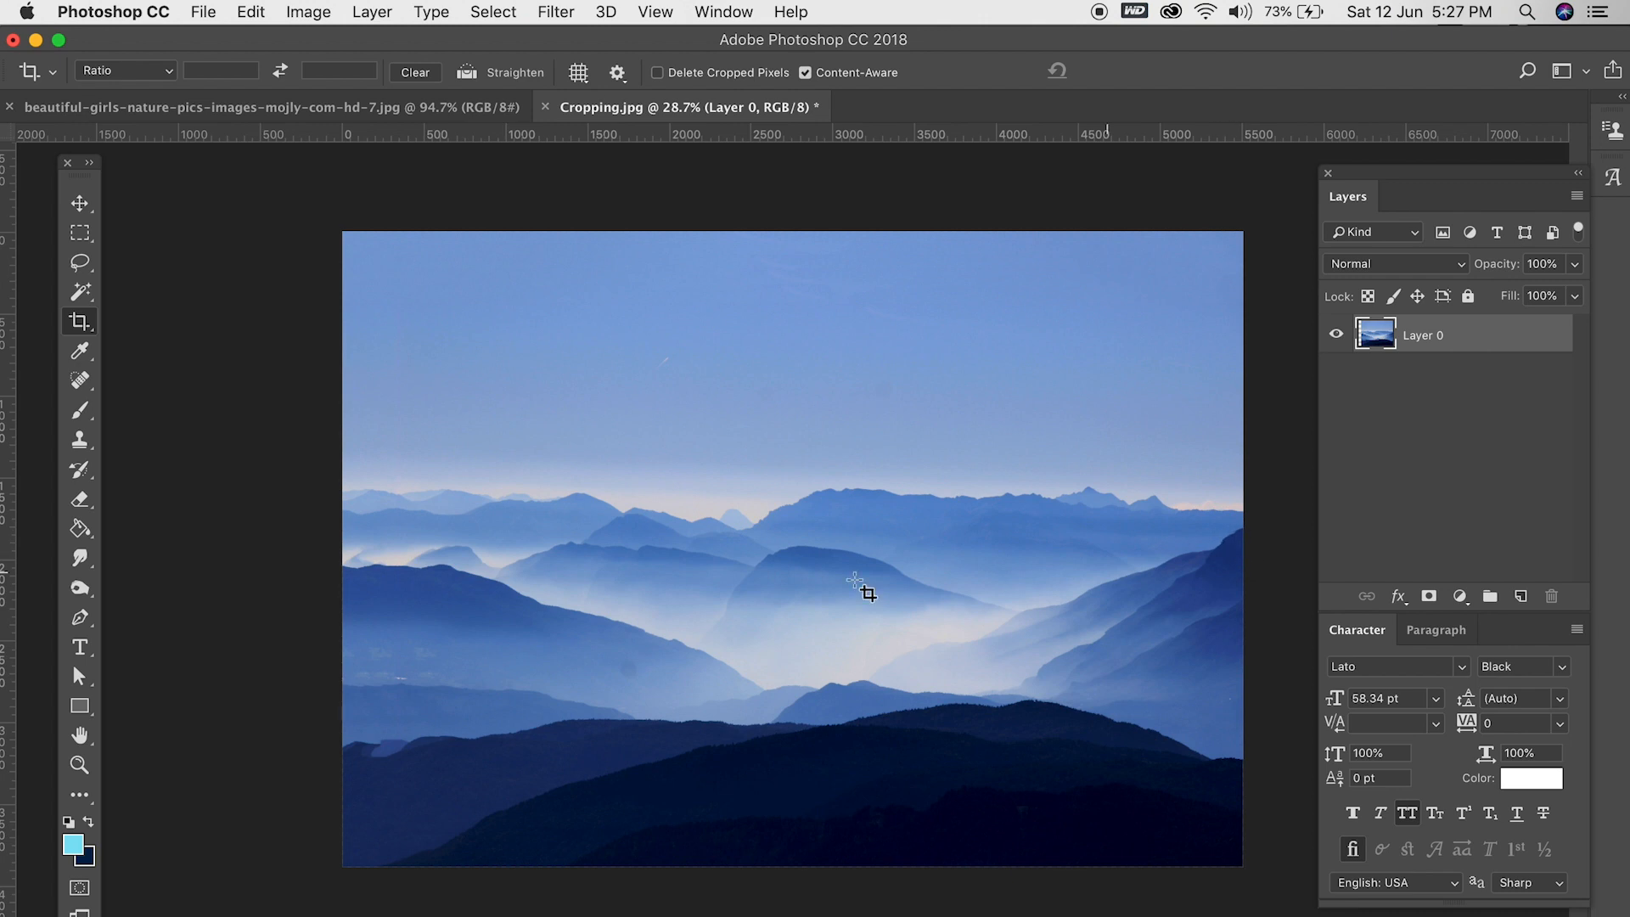
# - Extend the mountain photo's canvas past its right edge with Content-Aware on, and commit the crop
pyautogui.click(382, 253)
pyautogui.moveTo(1241, 552); pyautogui.dragTo(1291, 553)
pyautogui.press('Return')
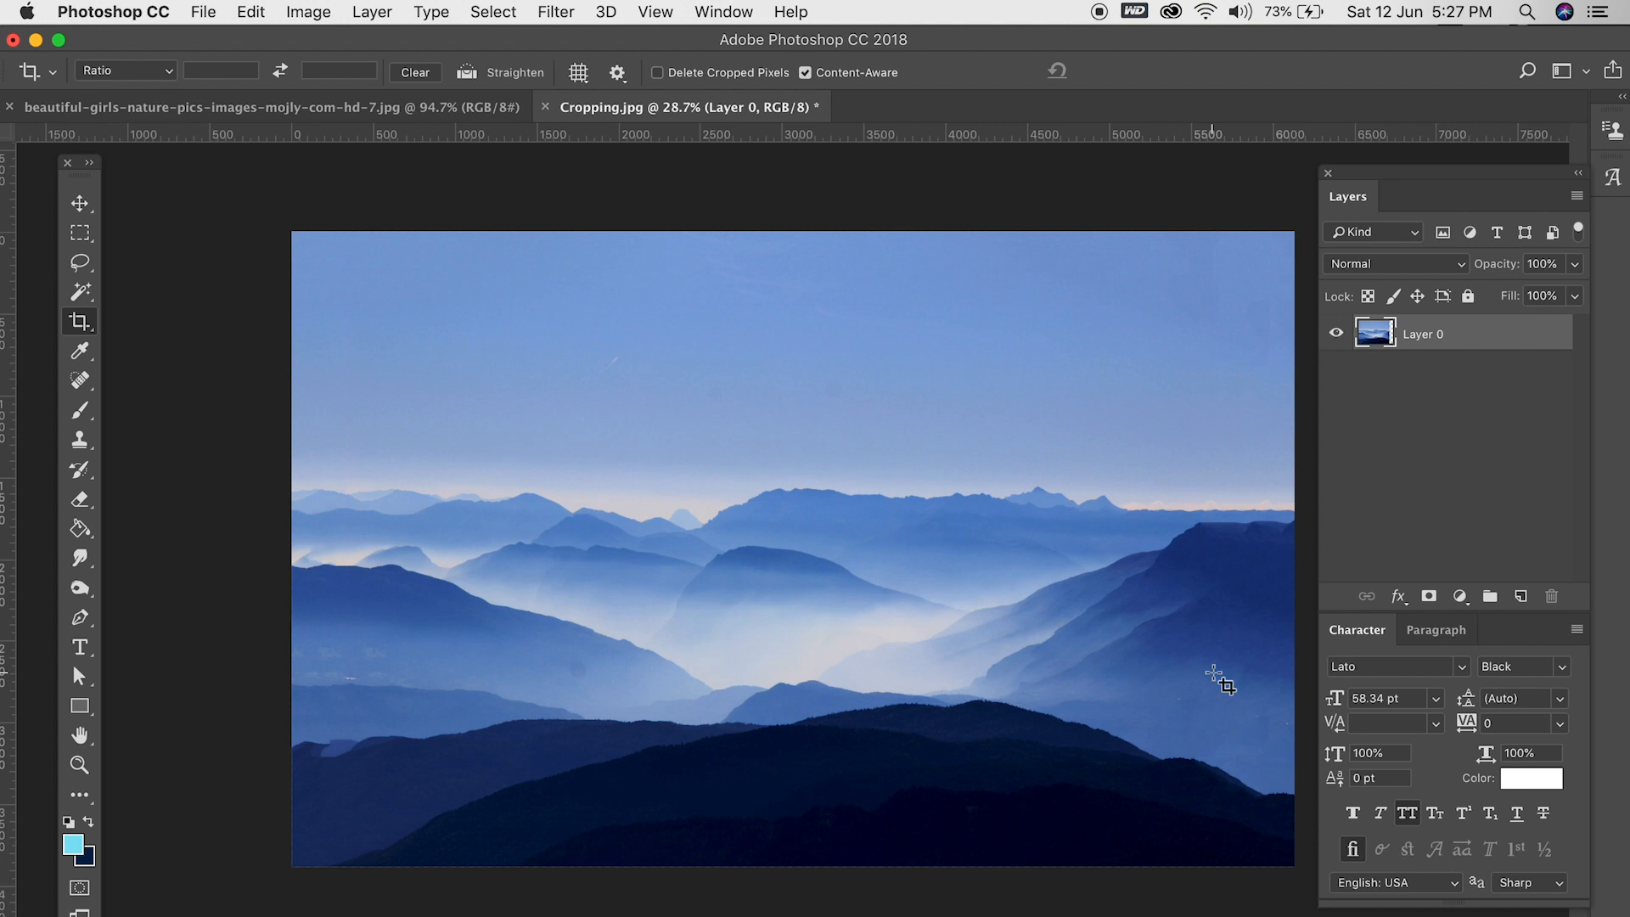
pyautogui.scroll(2, 1212, 617)
pyautogui.scroll(-2, 1212, 617)
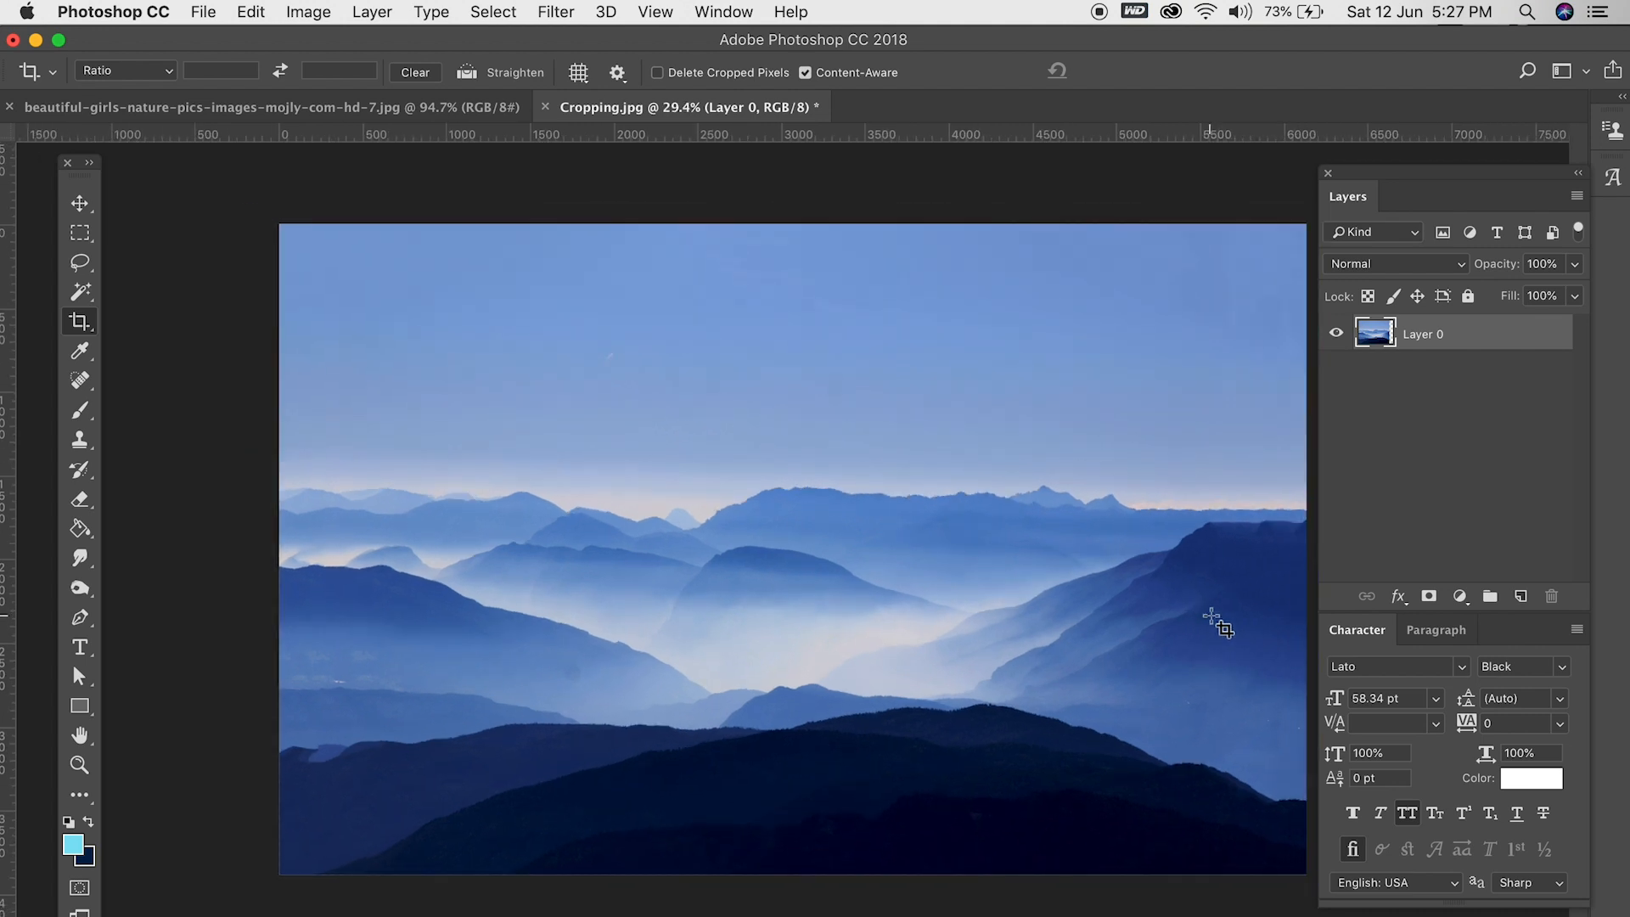